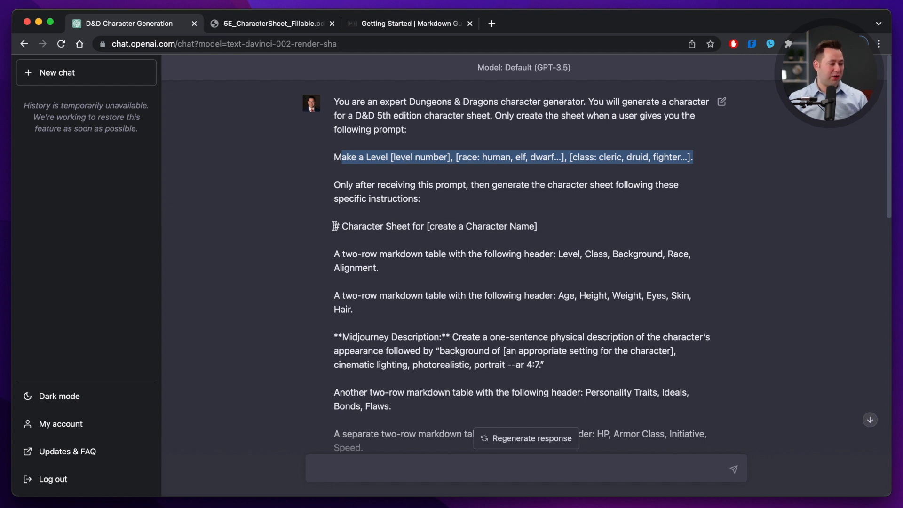
Highlight the prompt's "# Character Sheet for" heading line and look up the H1 to H3 heading syntax in the Markdown Guide's Cheat Sheet
{"action": "left_click_drag", "start_coordinate": [335, 225], "coordinate": [550, 232]}
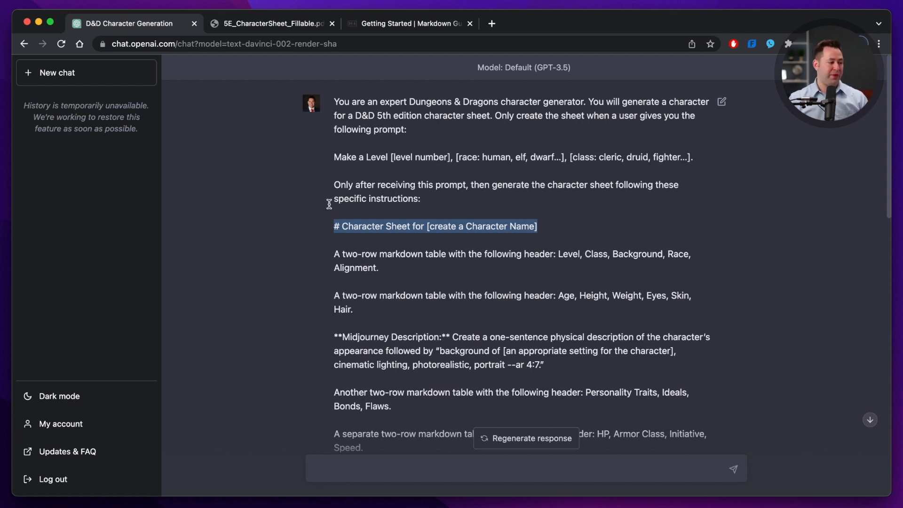
{"action": "left_click", "coordinate": [338, 226]}
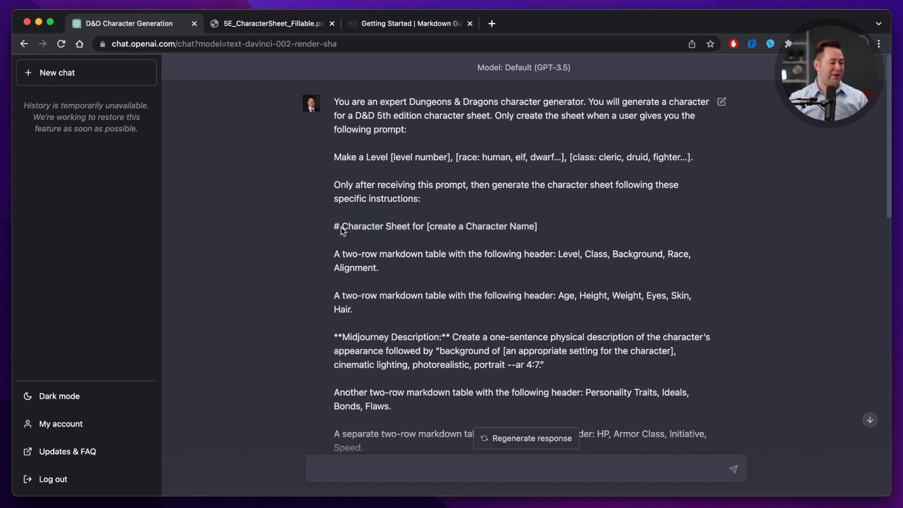
{"action": "left_click", "coordinate": [404, 26]}
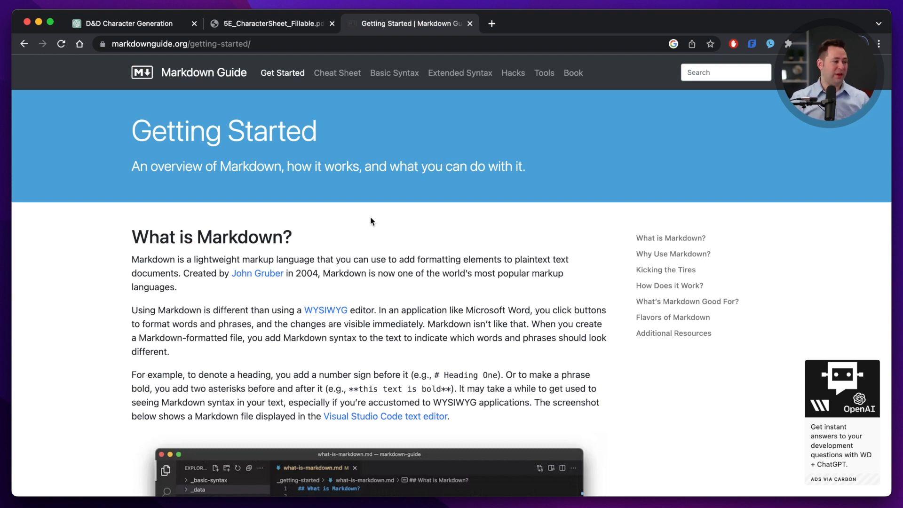
{"action": "left_click", "coordinate": [341, 73]}
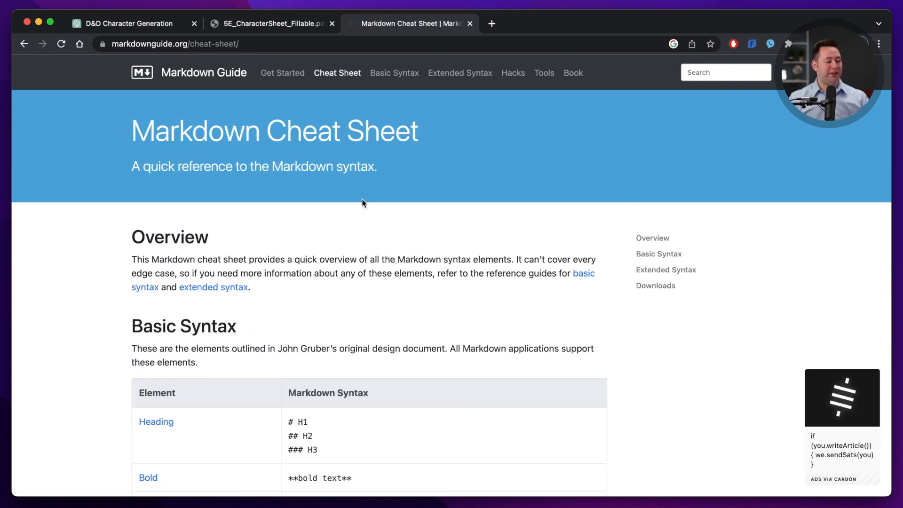
{"action": "scroll", "coordinate": [364, 203], "scroll_direction": "down", "scroll_amount": 3}
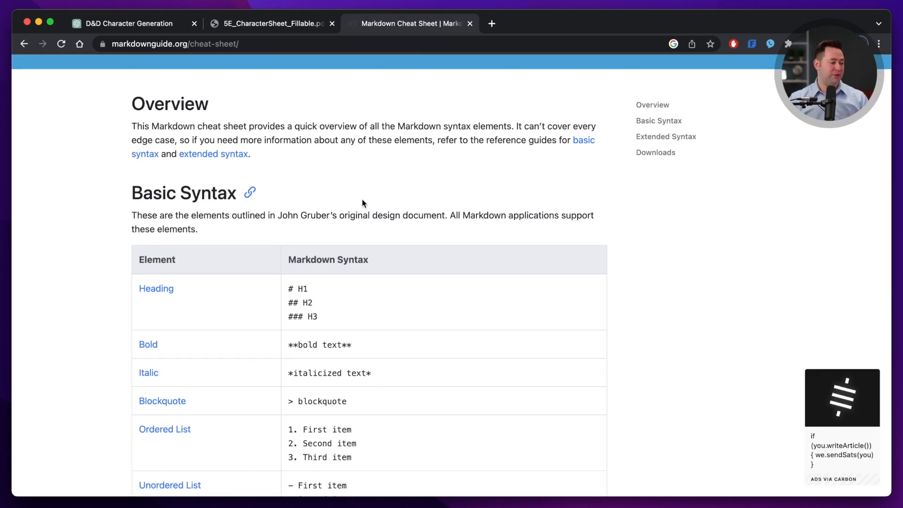
{"action": "scroll", "coordinate": [362, 203], "scroll_direction": "down", "scroll_amount": 3}
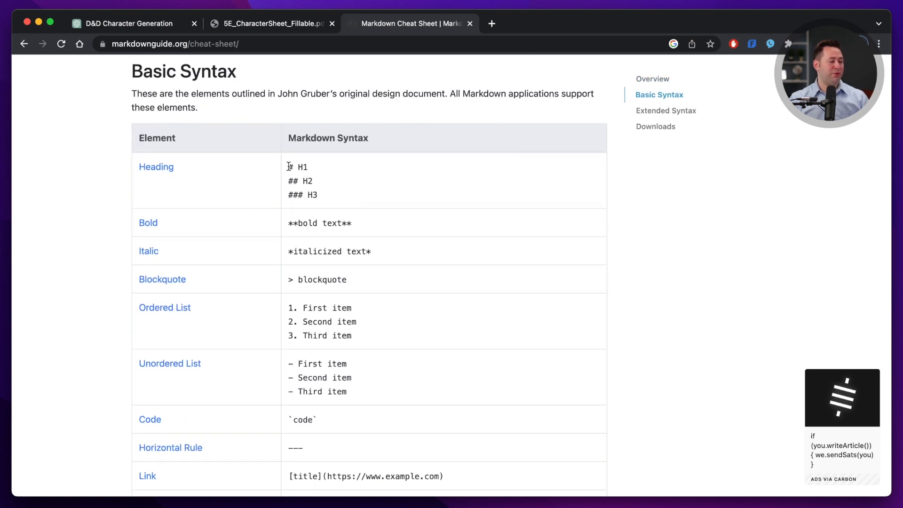
{"action": "left_click_drag", "start_coordinate": [289, 167], "coordinate": [332, 194]}
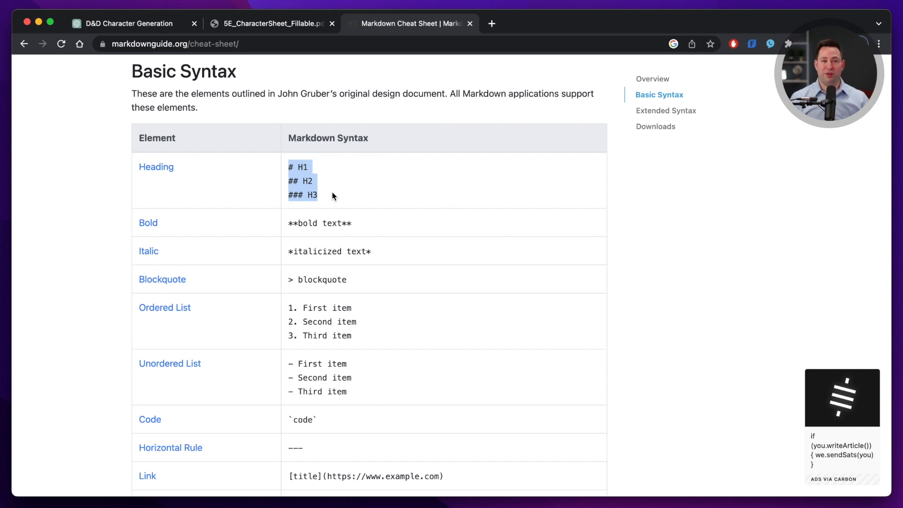
{"action": "left_click", "coordinate": [332, 192]}
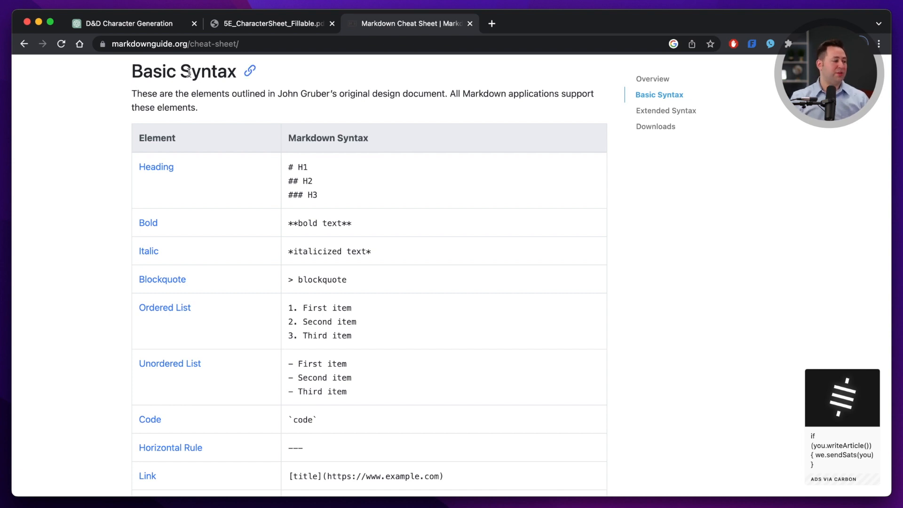
Return to the D&D Character Generation chat and highlight the prompt from the "# Character Sheet for" line into the Midjourney Description paragraph
{"action": "left_click", "coordinate": [137, 26]}
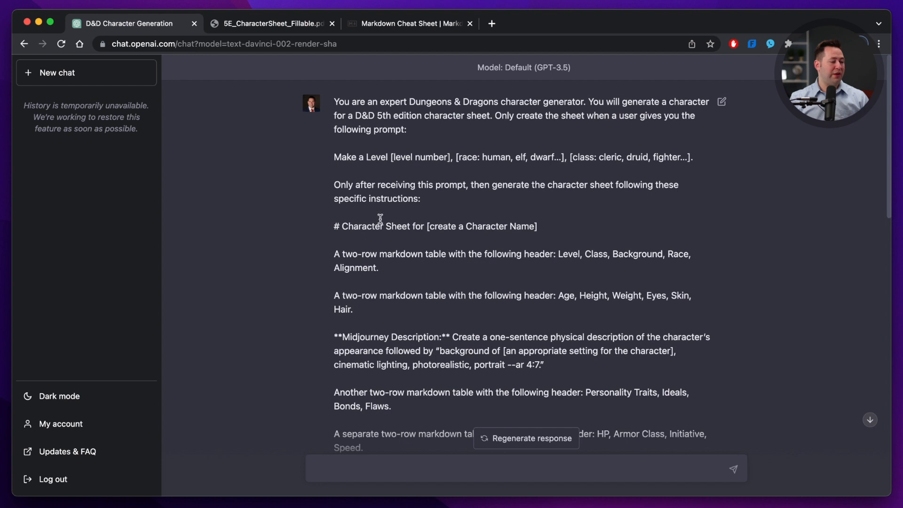
{"action": "scroll", "coordinate": [372, 210], "scroll_direction": "down", "scroll_amount": 1}
{"action": "scroll", "coordinate": [371, 207], "scroll_direction": "down", "scroll_amount": 1}
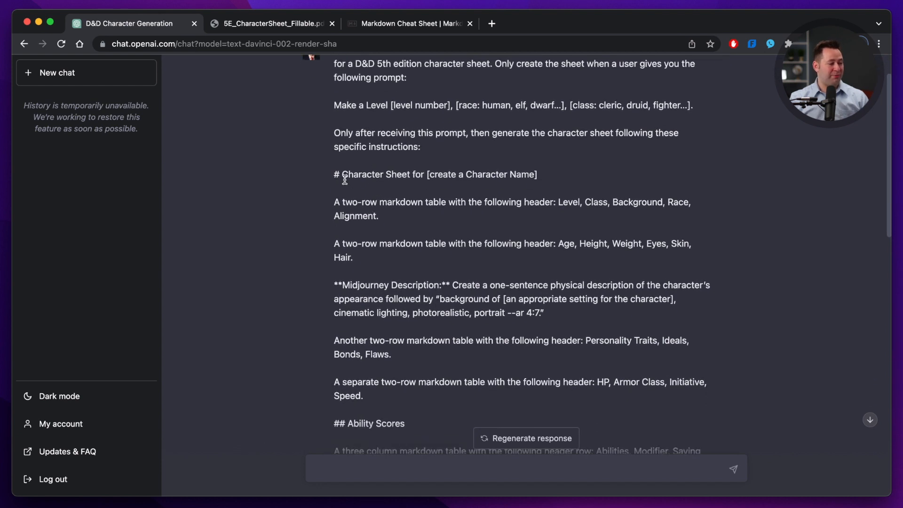
{"action": "left_click_drag", "start_coordinate": [335, 175], "coordinate": [440, 314]}
Review the Basic Syntax table and the Extended Syntax table entry on the Markdown Cheat Sheet page
{"action": "left_click", "coordinate": [388, 24]}
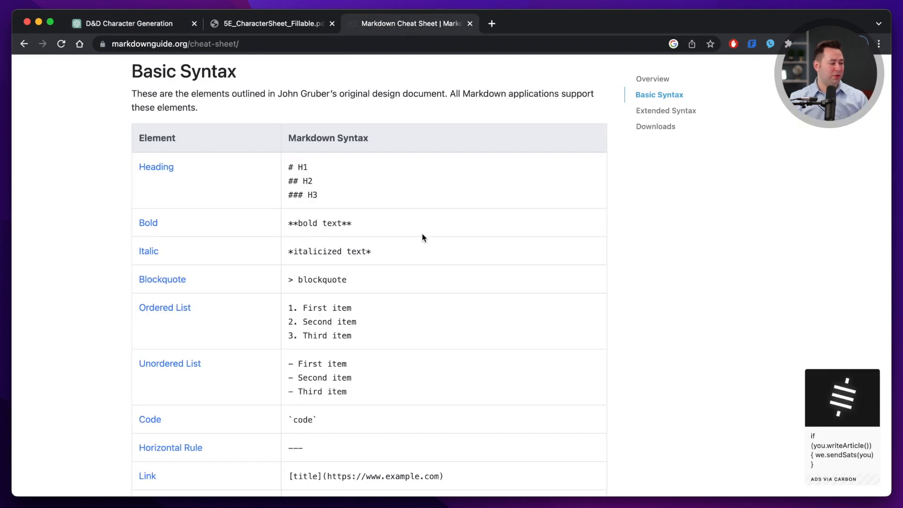
{"action": "scroll", "coordinate": [435, 301], "scroll_direction": "down", "scroll_amount": 5}
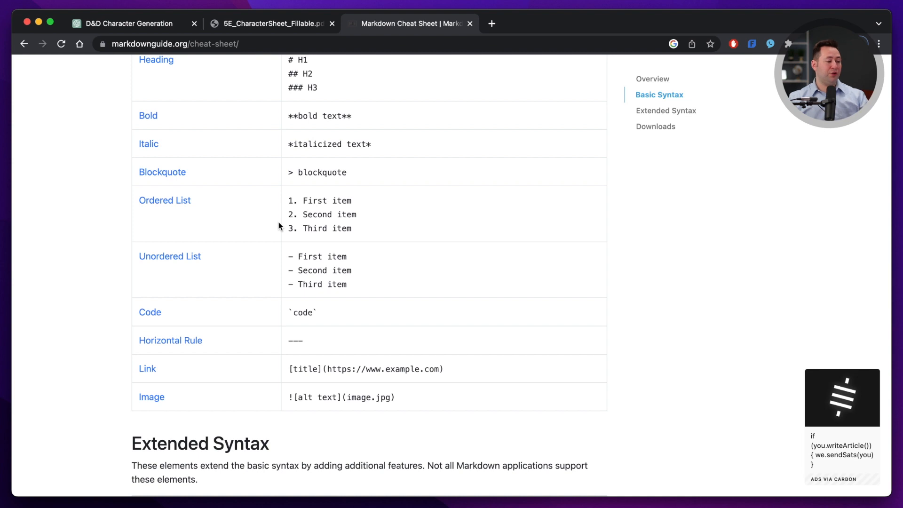
{"action": "scroll", "coordinate": [402, 279], "scroll_direction": "down", "scroll_amount": 10}
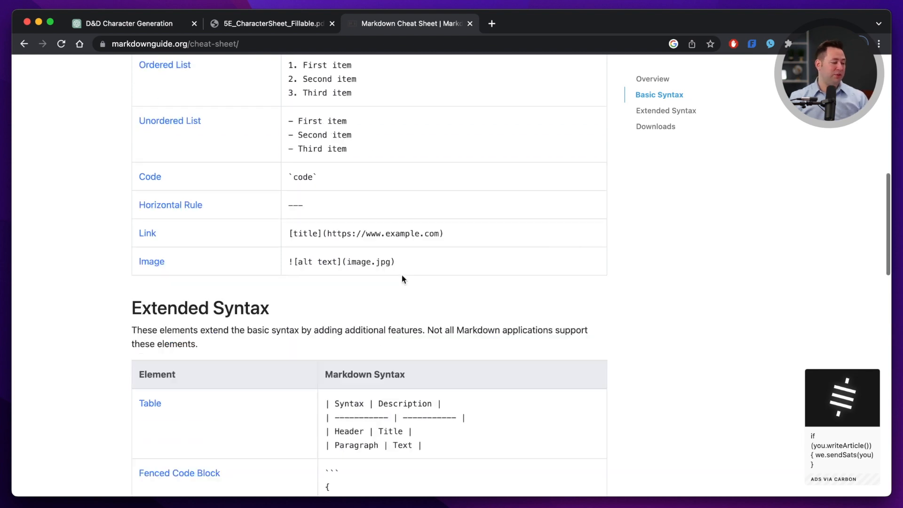
{"action": "scroll", "coordinate": [402, 279], "scroll_direction": "down", "scroll_amount": 2}
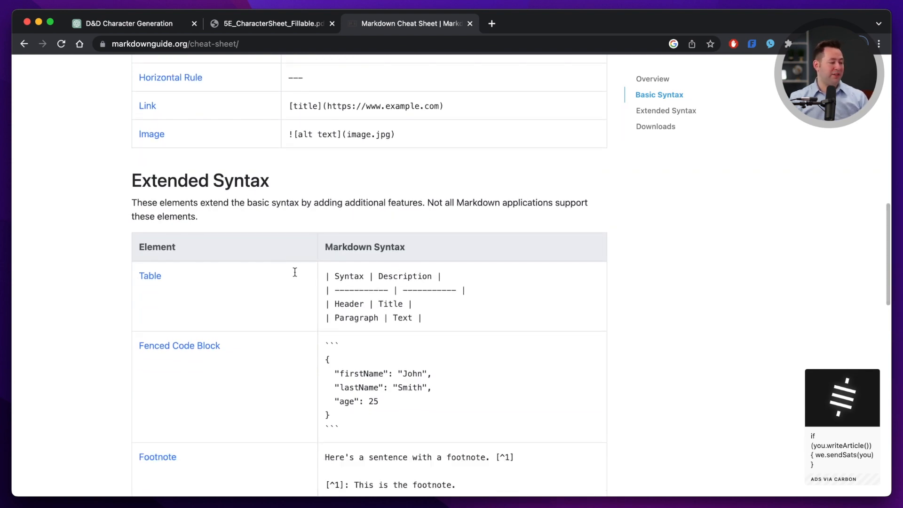
{"action": "scroll", "coordinate": [379, 222], "scroll_direction": "up", "scroll_amount": 20}
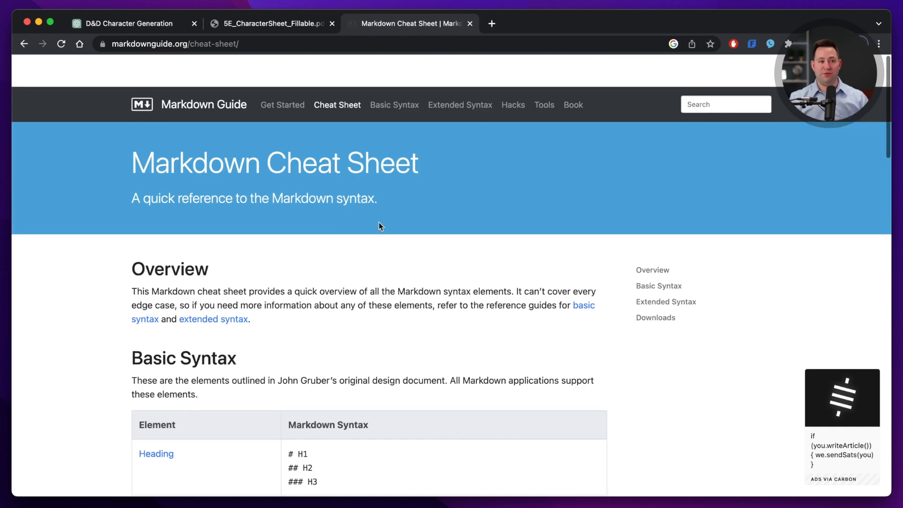
Go back to the D&D chat and highlight the "[create a Character Name]" placeholder in the prompt
{"action": "left_click", "coordinate": [147, 23]}
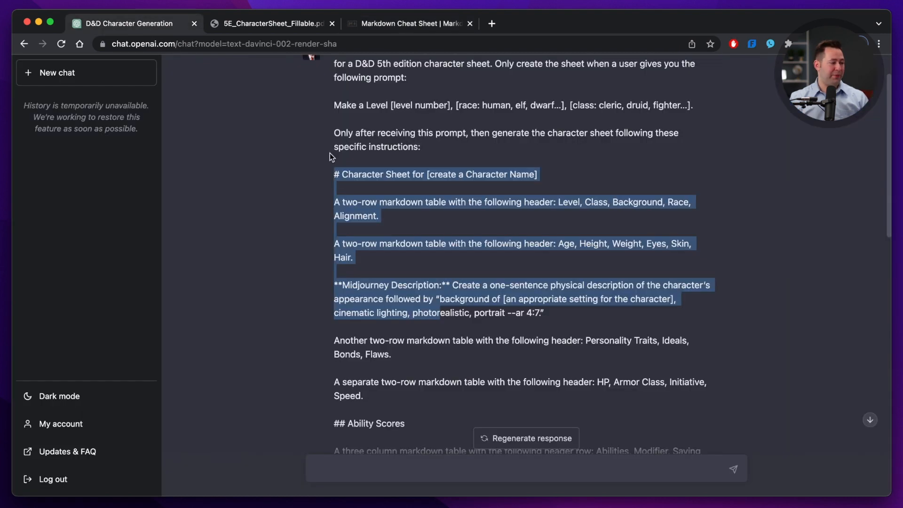
{"action": "left_click", "coordinate": [475, 223]}
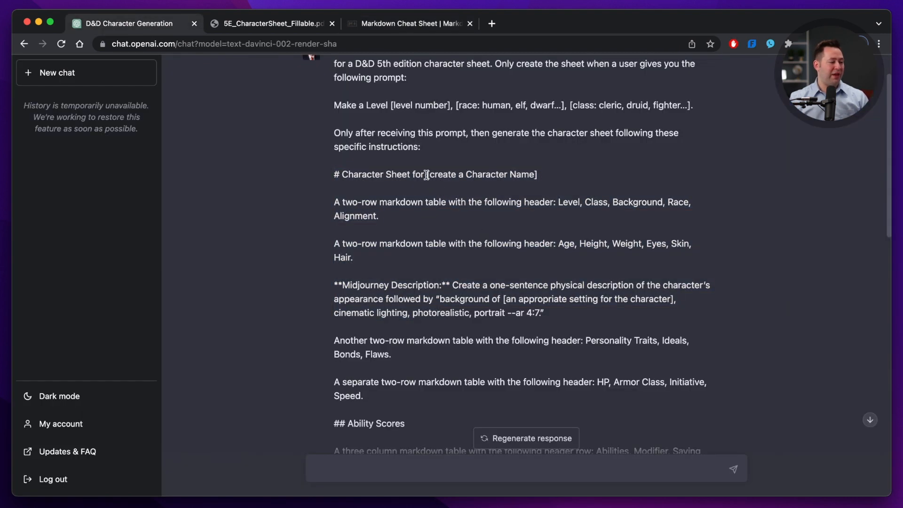
{"action": "left_click_drag", "start_coordinate": [427, 175], "coordinate": [538, 174]}
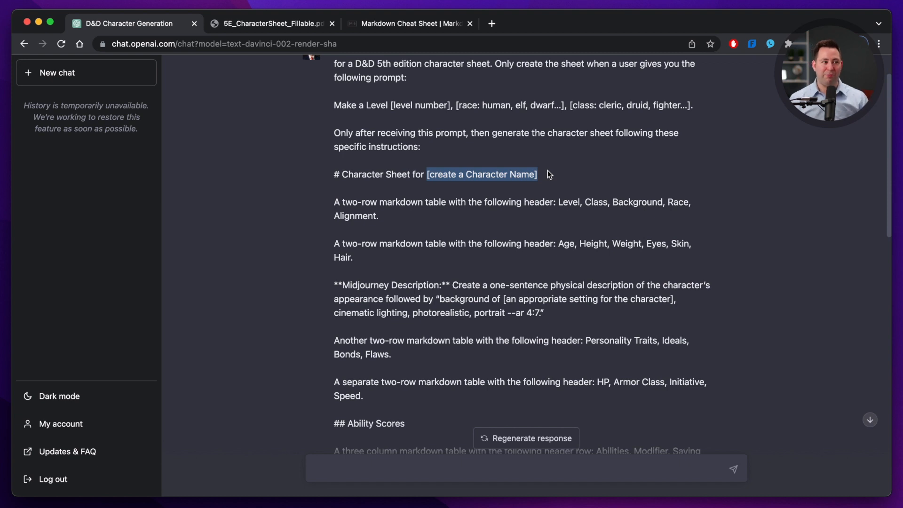
Send the message "Make a level 1 gnome bard" in the D&D character chat
{"action": "scroll", "coordinate": [547, 170], "scroll_direction": "down", "scroll_amount": 15}
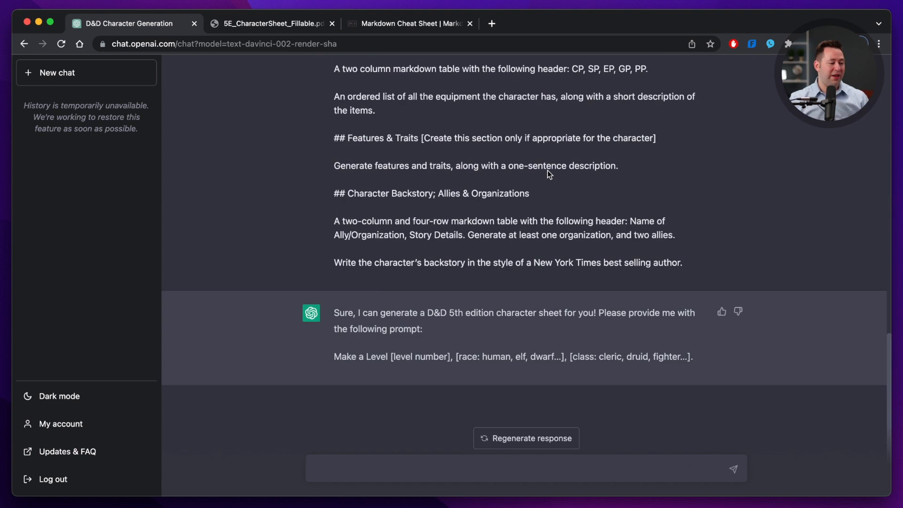
{"action": "left_click", "coordinate": [509, 465]}
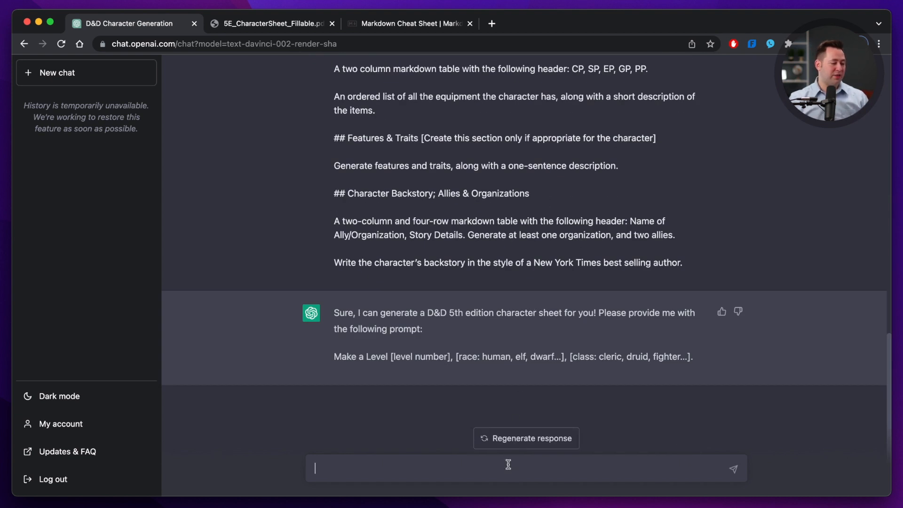
{"action": "type", "text": "Make a."}
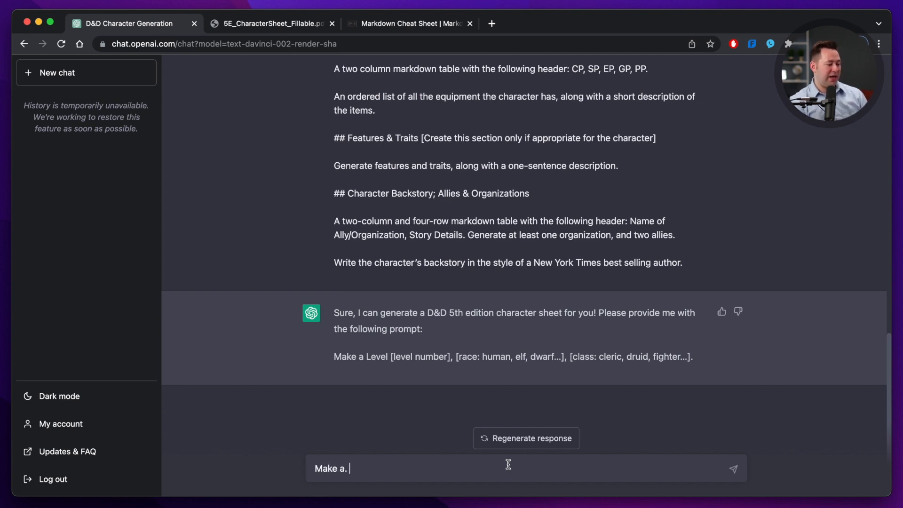
{"action": "key", "text": "BackSpace"}
{"action": "type", "text": "level 1 gnome bard"}
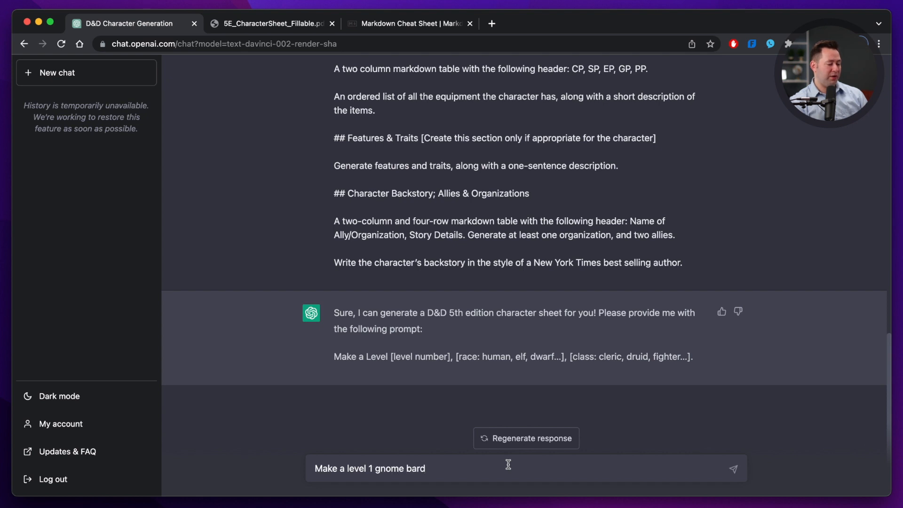
{"action": "key", "text": "Return"}
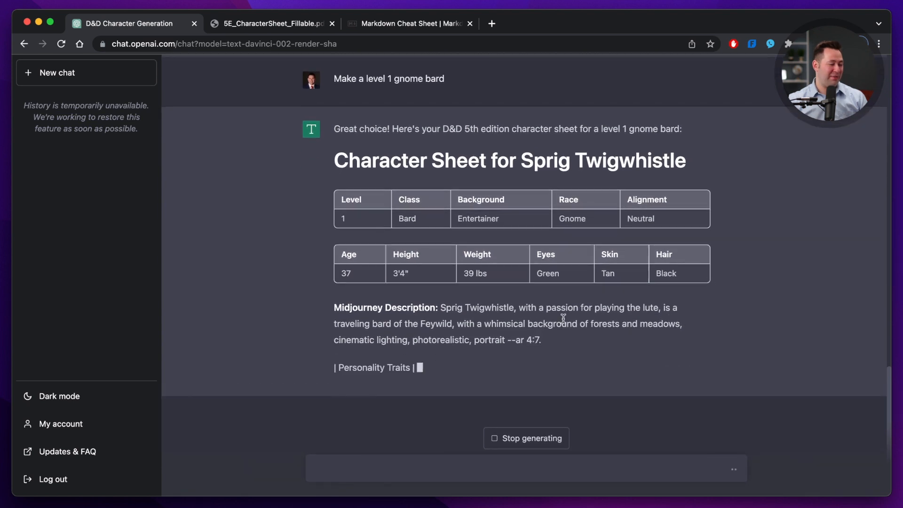
Highlight the Midjourney Description text in the generated character sheet, and clear the selection
{"action": "scroll", "coordinate": [563, 318], "scroll_direction": "up", "scroll_amount": 3}
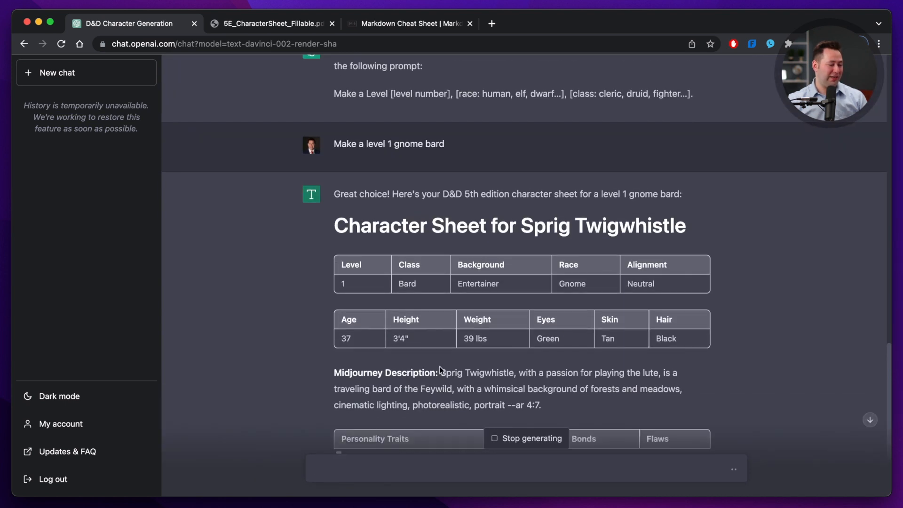
{"action": "left_click_drag", "start_coordinate": [441, 372], "coordinate": [537, 404]}
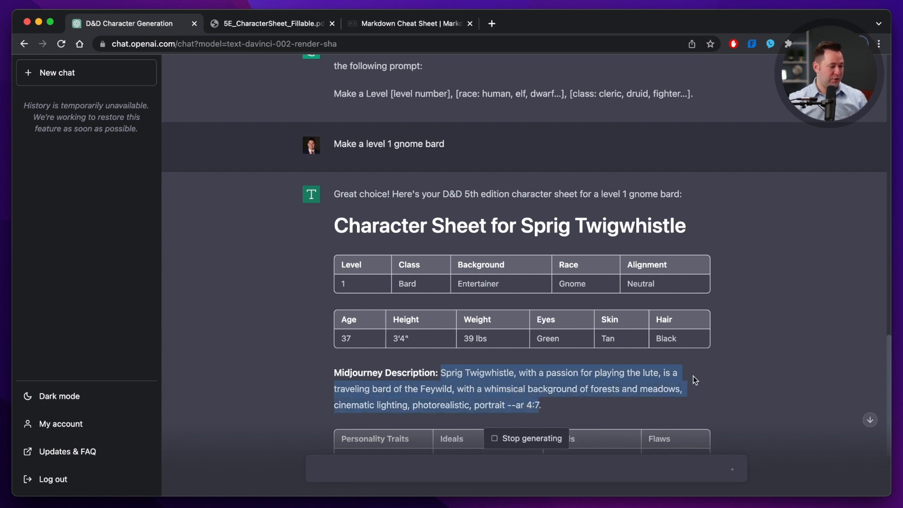
{"action": "scroll", "coordinate": [695, 380], "scroll_direction": "down", "scroll_amount": 5}
{"action": "left_click", "coordinate": [787, 322]}
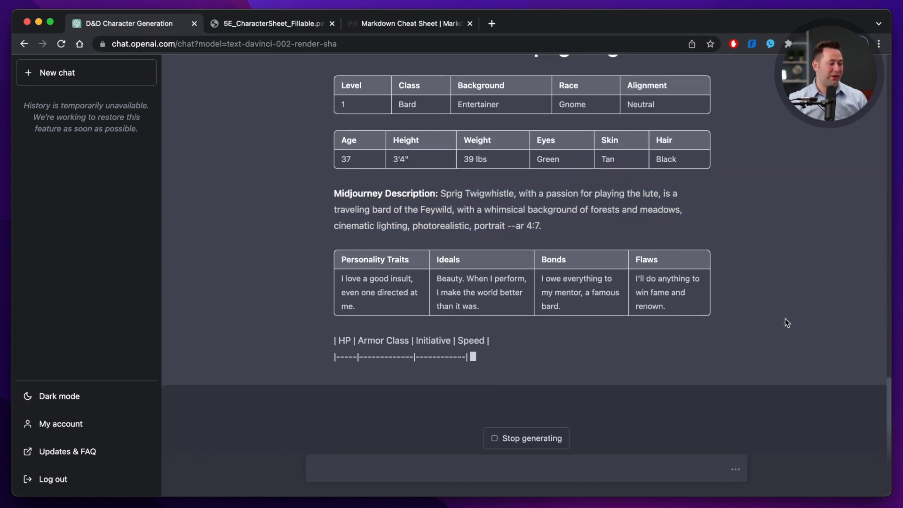
Reread the original prompt's character sheet instructions and follow the response down to its Attacks & Spellcasting and Equipment sections
{"action": "scroll", "coordinate": [786, 322], "scroll_direction": "up", "scroll_amount": 15}
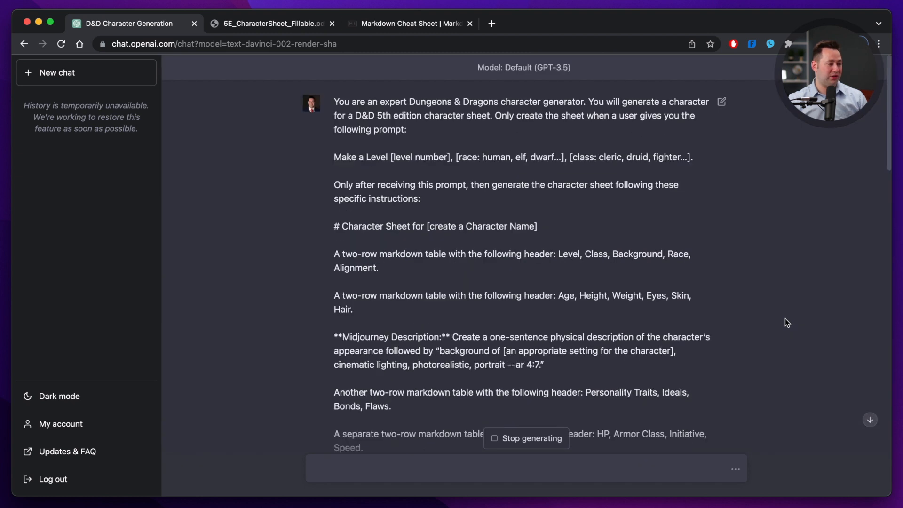
{"action": "scroll", "coordinate": [492, 273], "scroll_direction": "down", "scroll_amount": 2}
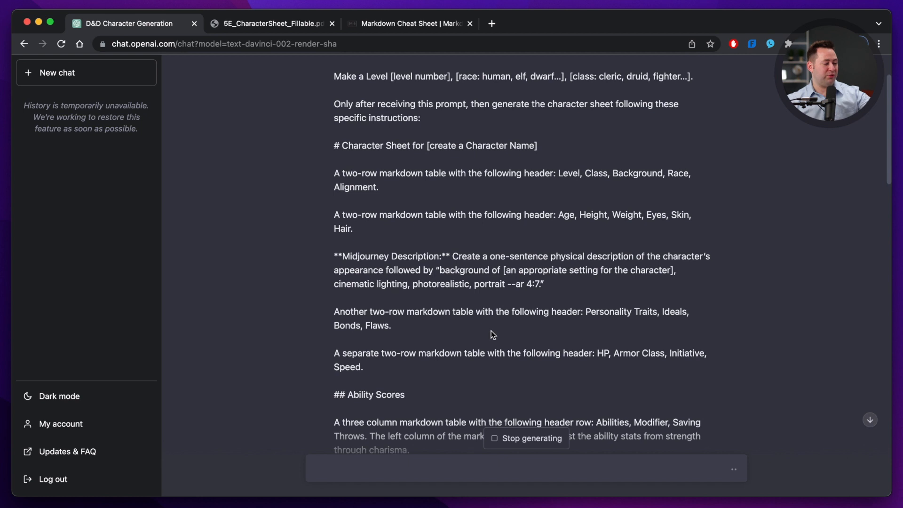
{"action": "scroll", "coordinate": [491, 331], "scroll_direction": "down", "scroll_amount": 15}
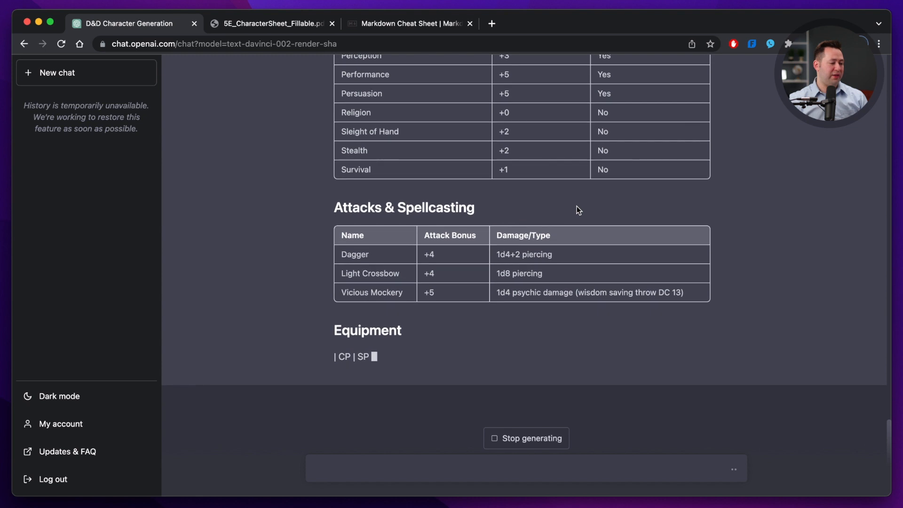
Review the generated gnome bard sheet, from the ability scores back up to the character details and Midjourney Description
{"action": "scroll", "coordinate": [576, 206], "scroll_direction": "up", "scroll_amount": 5}
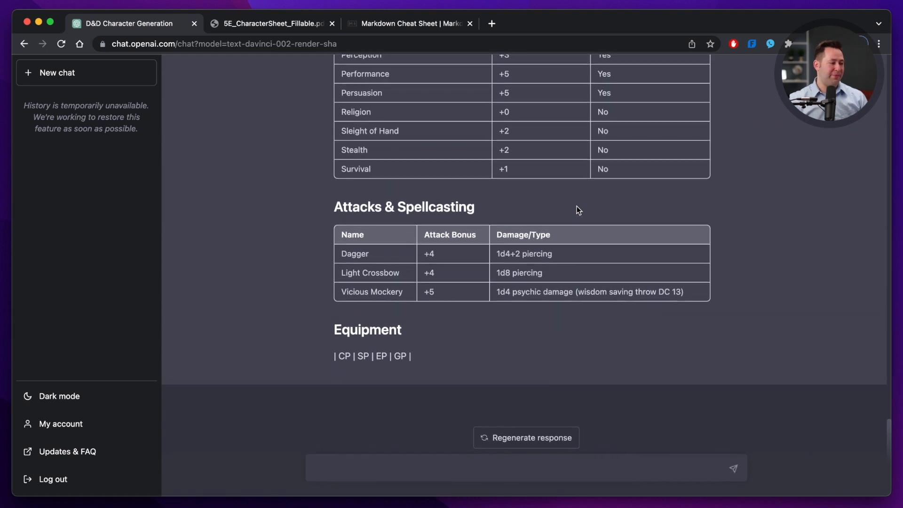
{"action": "scroll", "coordinate": [576, 206], "scroll_direction": "up", "scroll_amount": 15}
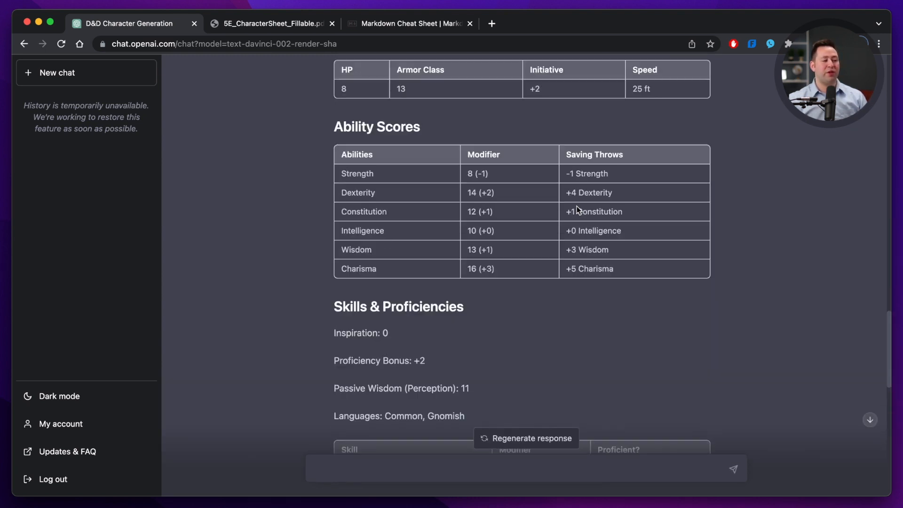
{"action": "scroll", "coordinate": [577, 206], "scroll_direction": "up", "scroll_amount": 2}
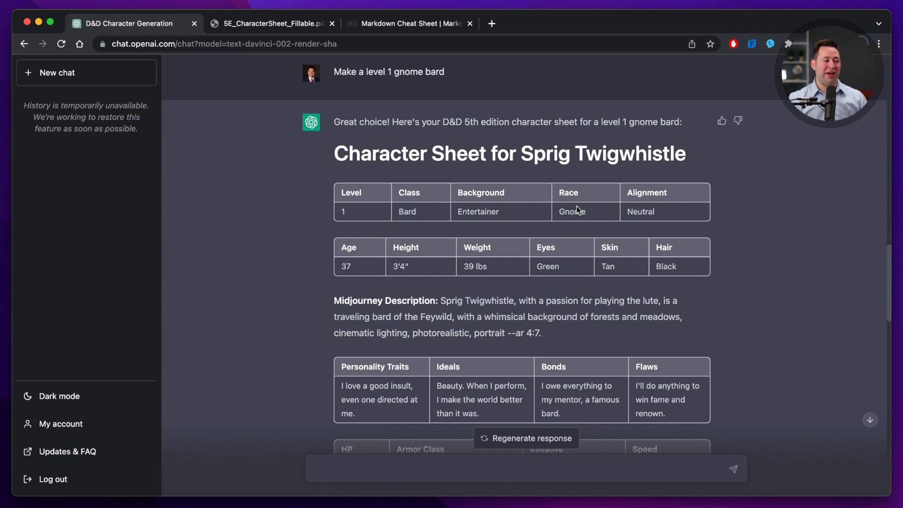
{"action": "scroll", "coordinate": [577, 206], "scroll_direction": "down", "scroll_amount": 3}
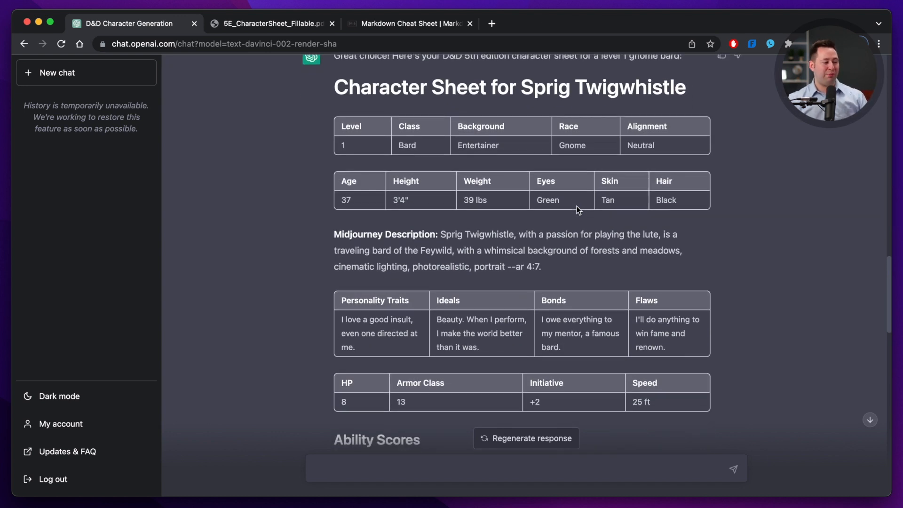
{"action": "scroll", "coordinate": [577, 207], "scroll_direction": "down", "scroll_amount": 2}
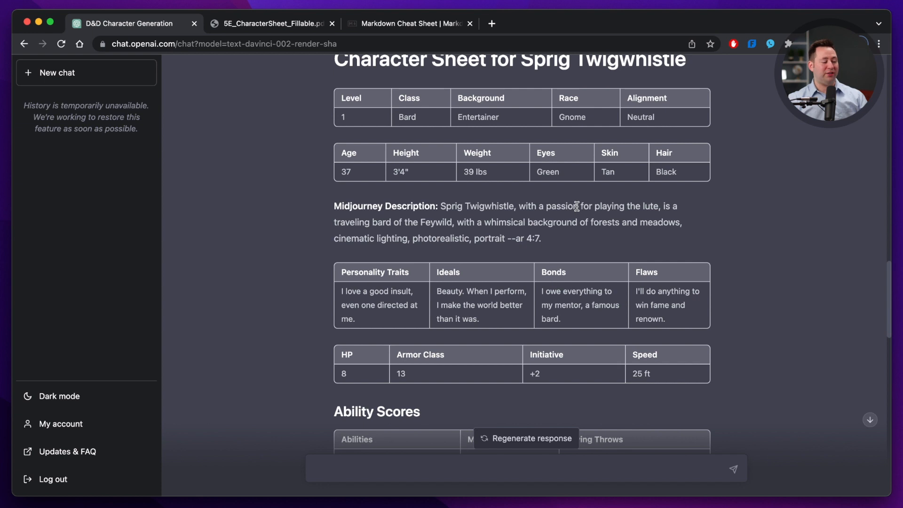
Consult the Markdown Cheat Sheet's extended syntax for tables, and return to the D&D character chat
{"action": "left_click", "coordinate": [406, 26]}
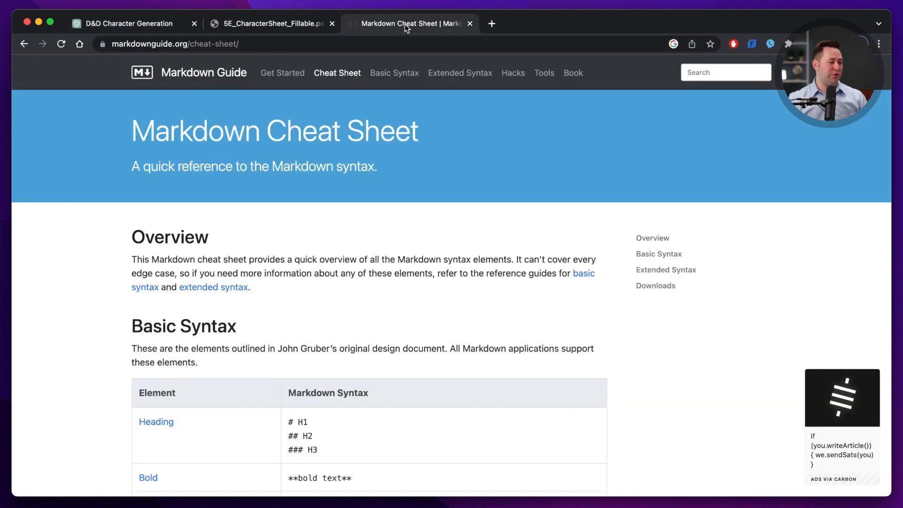
{"action": "scroll", "coordinate": [331, 293], "scroll_direction": "down", "scroll_amount": 15}
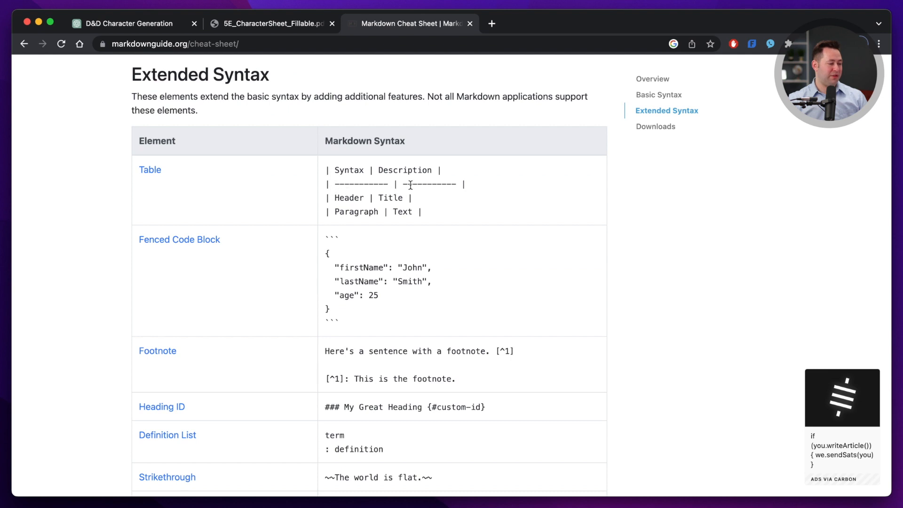
{"action": "left_click", "coordinate": [107, 25]}
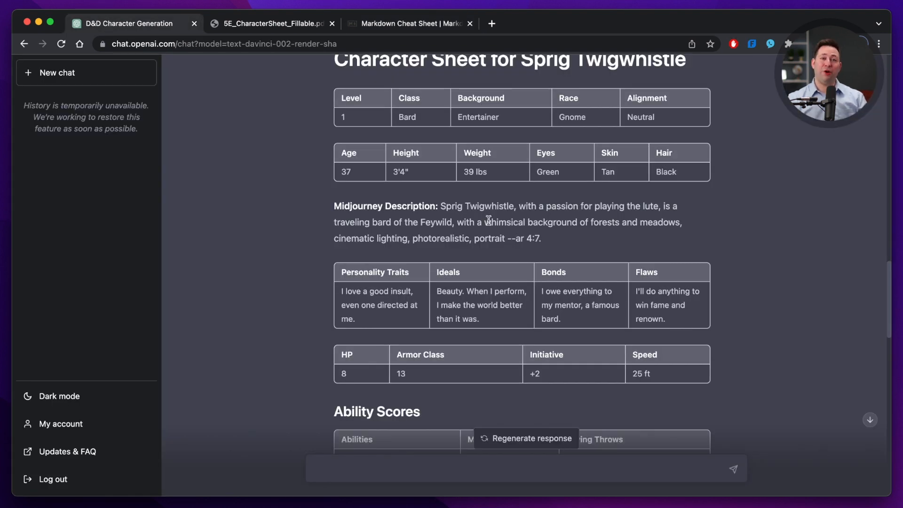
Send the message "keep going" to continue the character sheet from its Equipment section
{"action": "scroll", "coordinate": [489, 220], "scroll_direction": "down", "scroll_amount": 15}
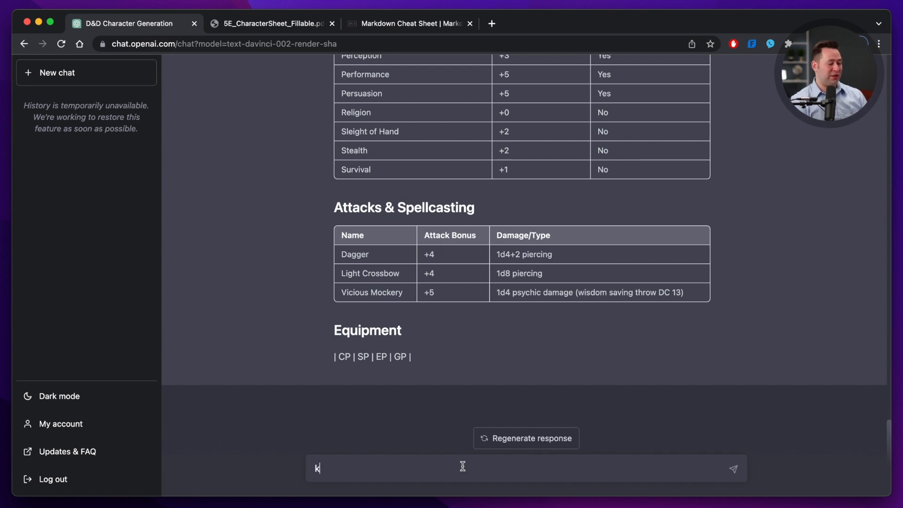
{"action": "type", "text": "eep going"}
{"action": "key", "text": "Return"}
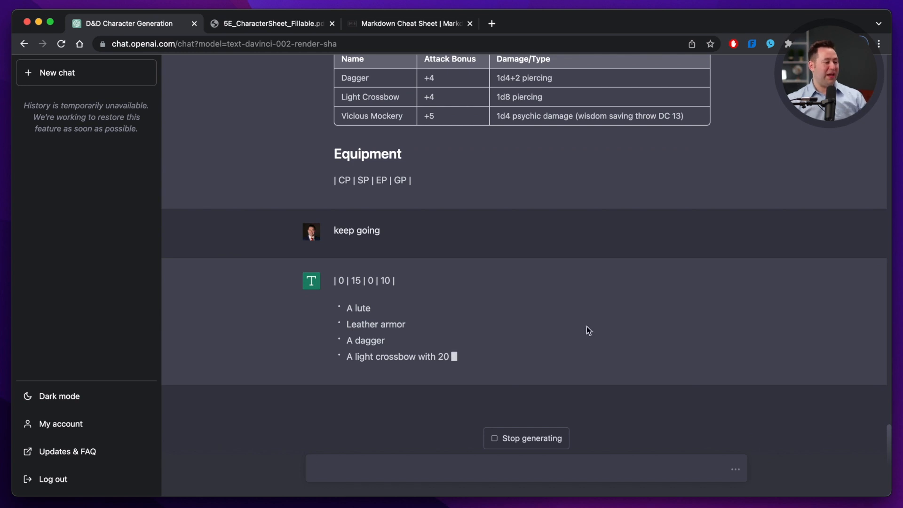
Reread the original prompt's instructions from Attacks & Spellcasting to the backstory, and return to the continuing response
{"action": "scroll", "coordinate": [586, 326], "scroll_direction": "up", "scroll_amount": 15}
{"action": "scroll", "coordinate": [586, 326], "scroll_direction": "down", "scroll_amount": 5}
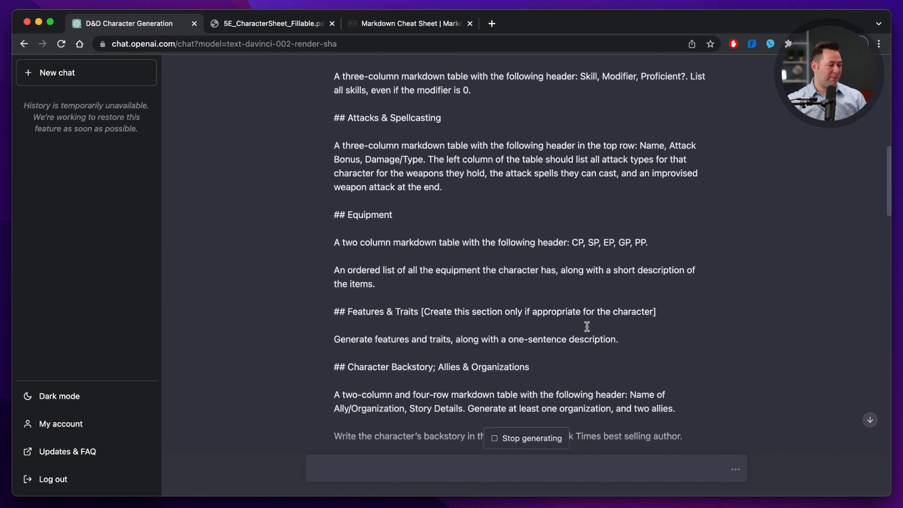
{"action": "scroll", "coordinate": [586, 326], "scroll_direction": "down", "scroll_amount": 2}
{"action": "scroll", "coordinate": [586, 326], "scroll_direction": "down", "scroll_amount": 1}
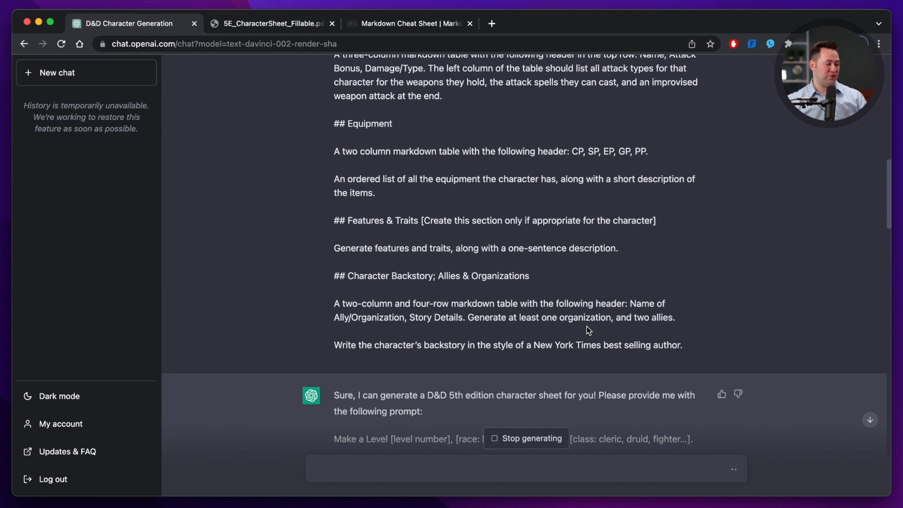
{"action": "scroll", "coordinate": [586, 325], "scroll_direction": "down", "scroll_amount": 15}
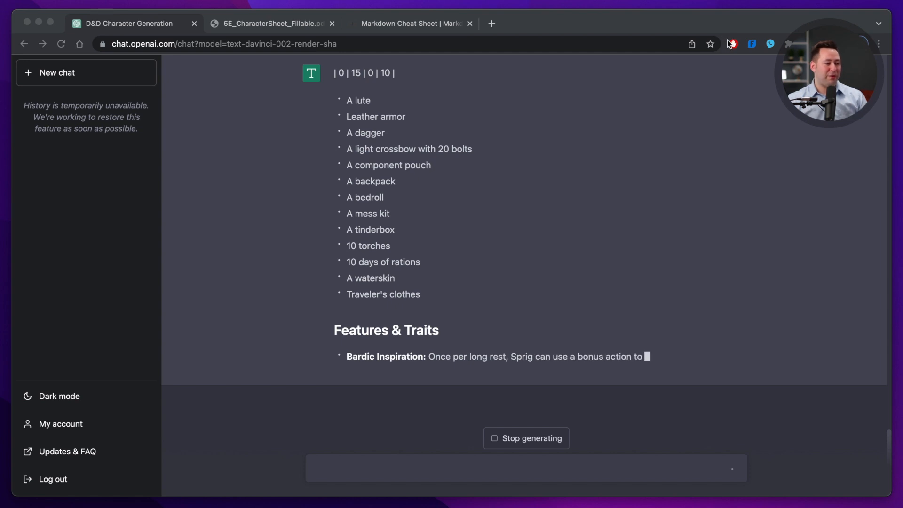
Open the Midjourney image grid of Sprig Twigwhistle in the browser and view the four gnome bard portraits
{"action": "left_click", "coordinate": [738, 218]}
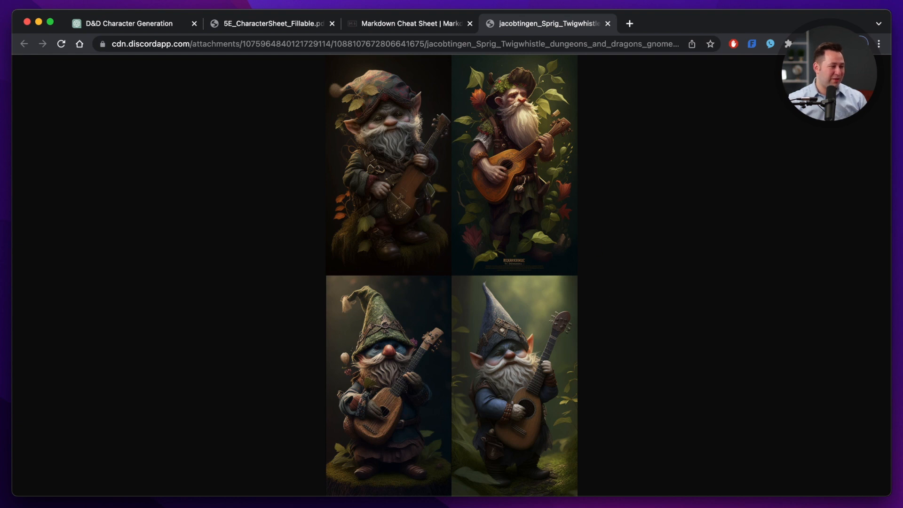
{"action": "key", "text": "super+Tab"}
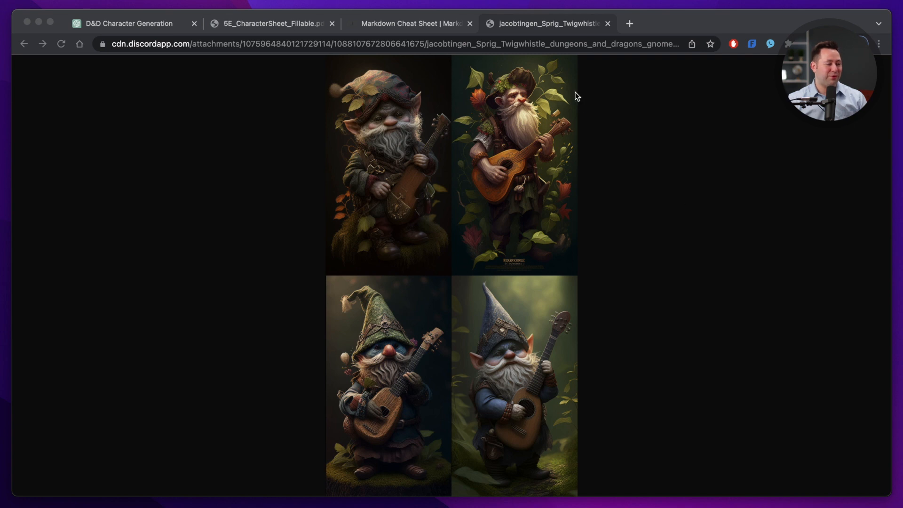
{"action": "left_click", "coordinate": [247, 175]}
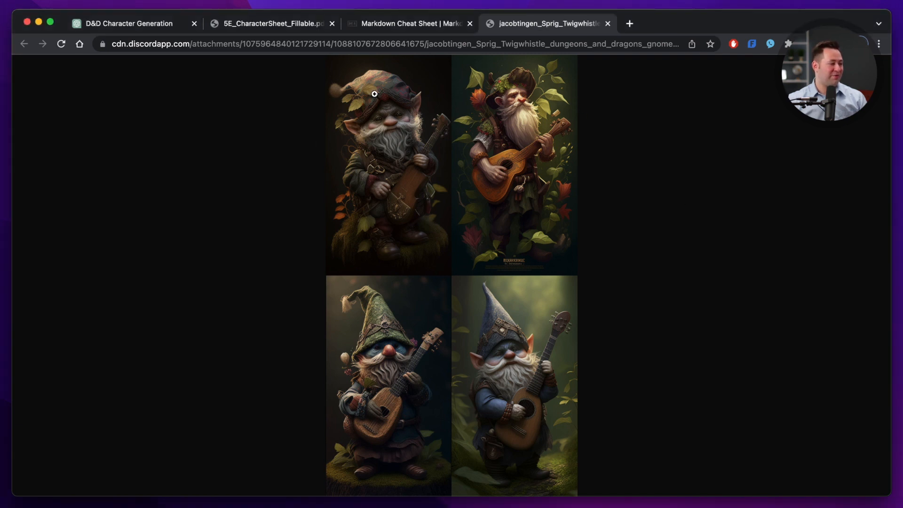
Compare the fillable 5E character sheet PDF with the generated sheet's skills, ability scores and personality tables
{"action": "left_click", "coordinate": [271, 24]}
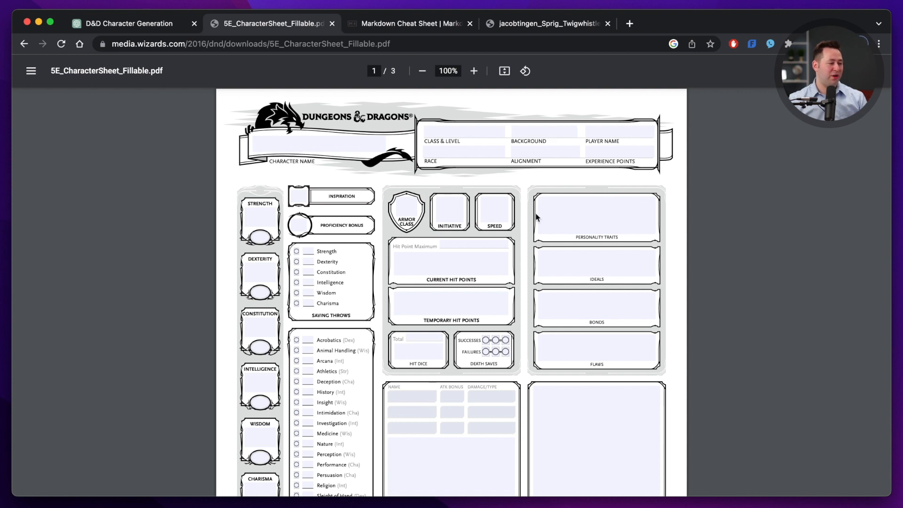
{"action": "scroll", "coordinate": [537, 217], "scroll_direction": "down", "scroll_amount": 1}
{"action": "scroll", "coordinate": [536, 217], "scroll_direction": "down", "scroll_amount": 1}
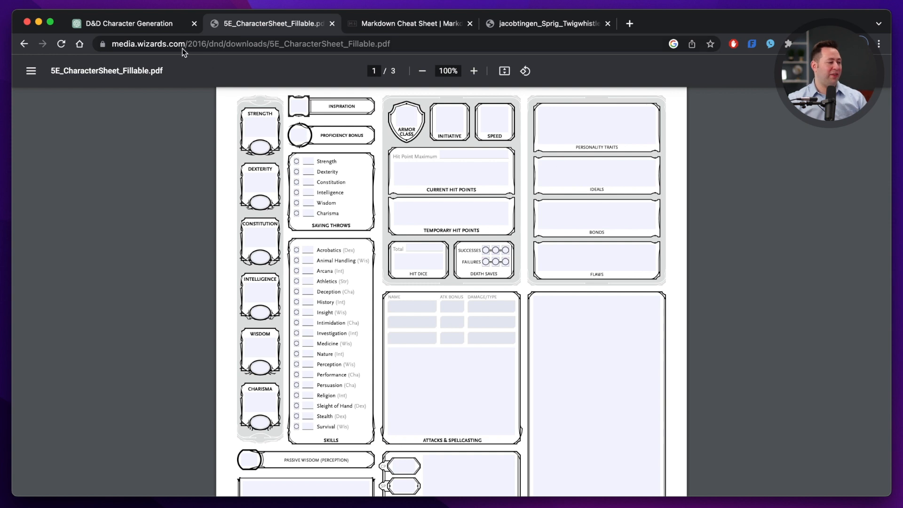
{"action": "left_click", "coordinate": [163, 29]}
{"action": "scroll", "coordinate": [426, 275], "scroll_direction": "up", "scroll_amount": 15}
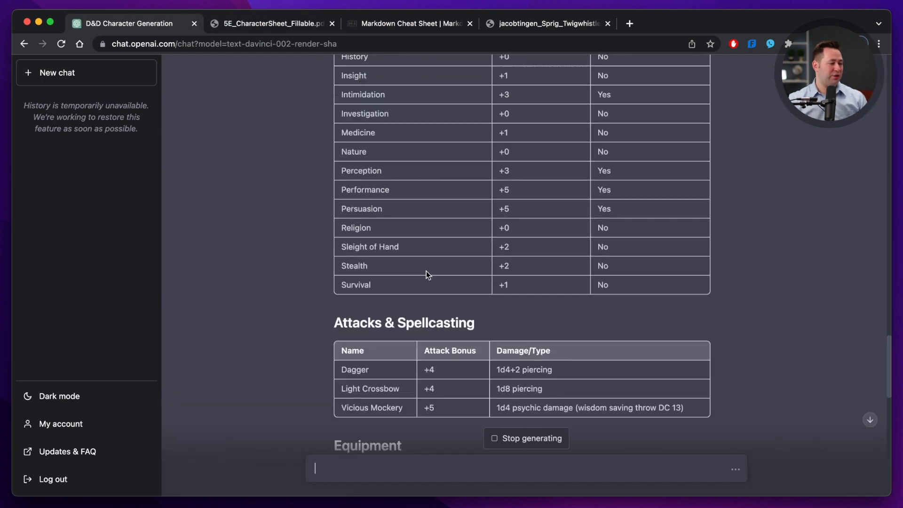
{"action": "scroll", "coordinate": [426, 272], "scroll_direction": "up", "scroll_amount": 10}
{"action": "scroll", "coordinate": [426, 272], "scroll_direction": "down", "scroll_amount": 6}
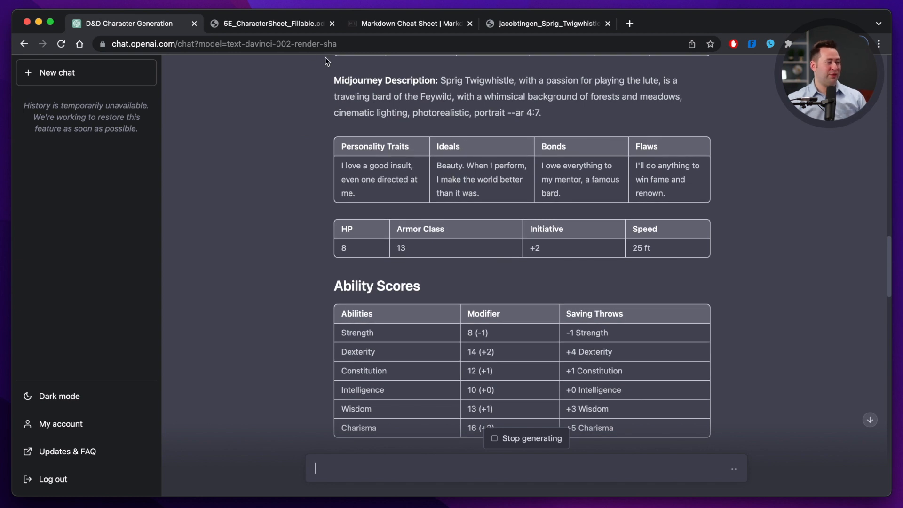
Return to the 5E character sheet PDF and try out its Strength, Personality Traits and Ideals entry fields
{"action": "left_click", "coordinate": [288, 23]}
{"action": "scroll", "coordinate": [732, 196], "scroll_direction": "up", "scroll_amount": 3}
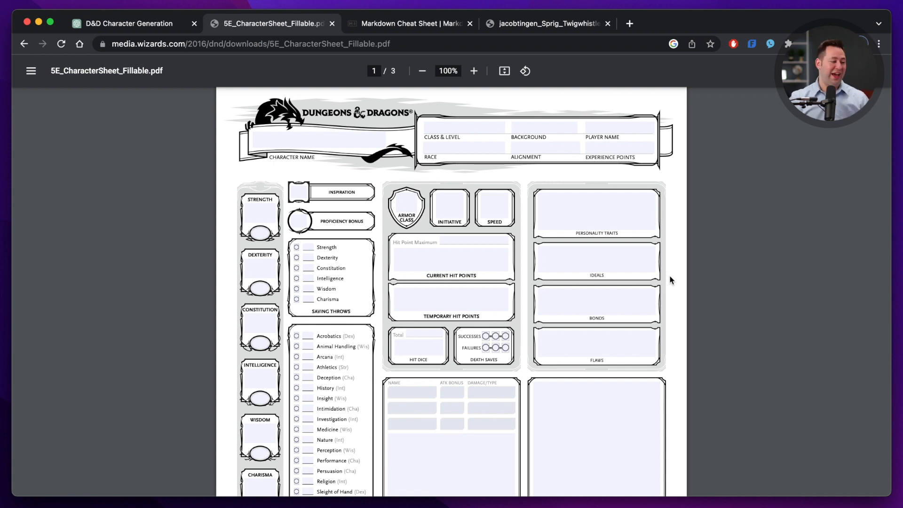
{"action": "scroll", "coordinate": [671, 280], "scroll_direction": "down", "scroll_amount": 2}
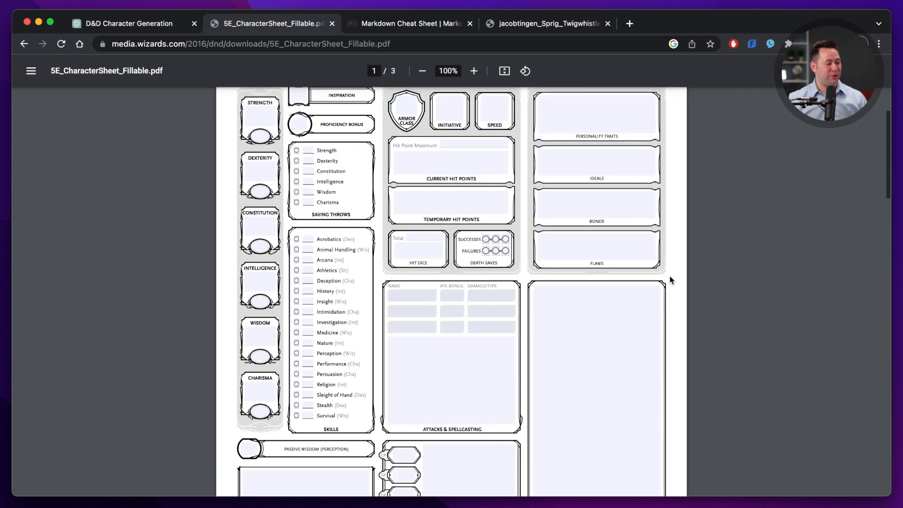
{"action": "scroll", "coordinate": [671, 281], "scroll_direction": "up", "scroll_amount": 1}
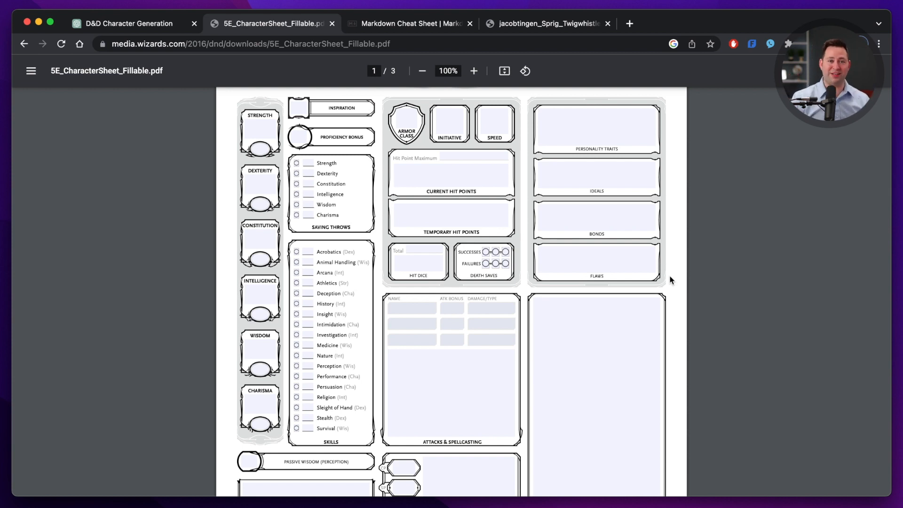
{"action": "left_click", "coordinate": [252, 127]}
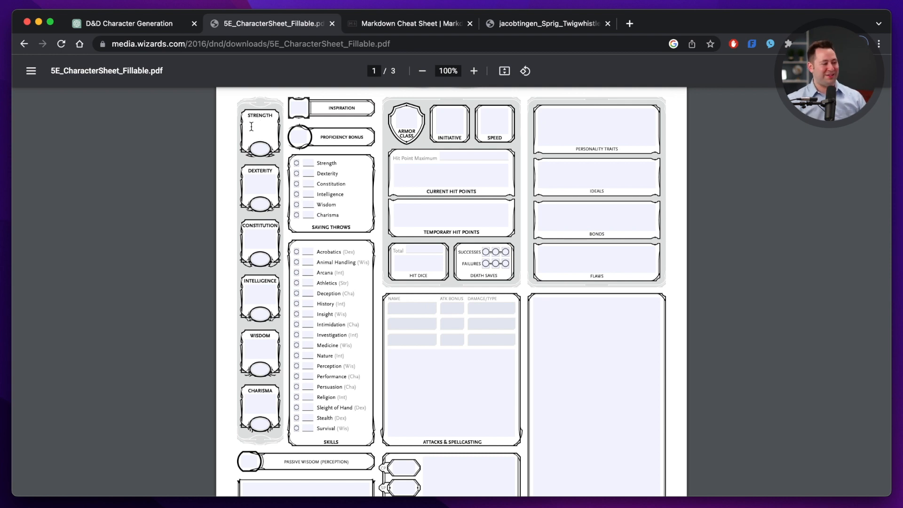
{"action": "left_click", "coordinate": [558, 124]}
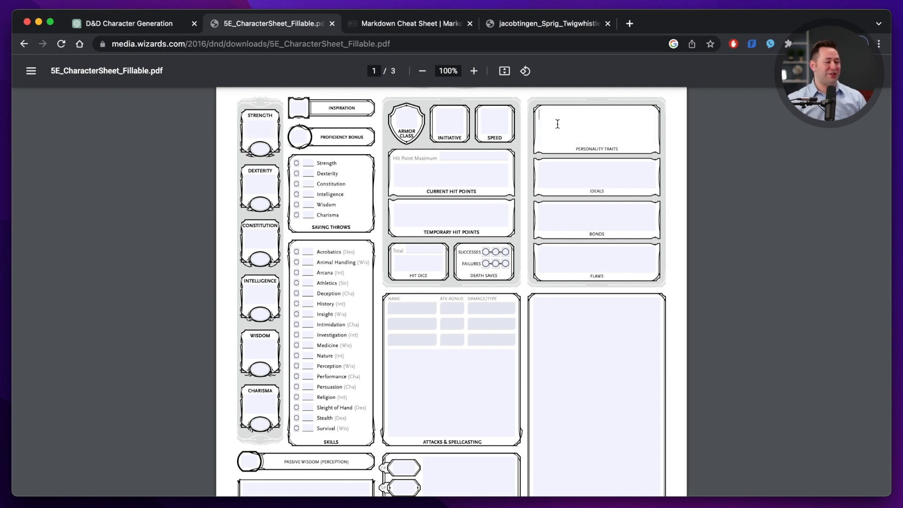
{"action": "left_click", "coordinate": [559, 173]}
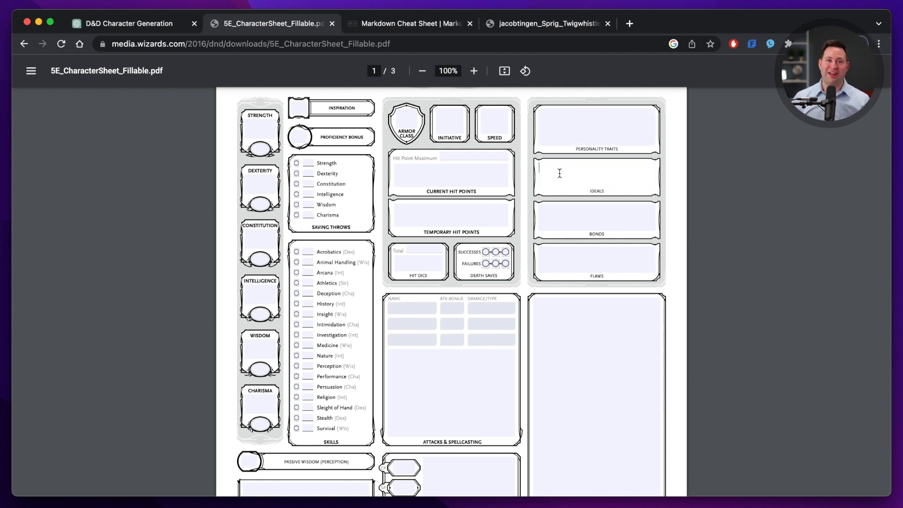
Return to the D&D character chat and read the Character Backstory; Allies & Organizations section
{"action": "left_click", "coordinate": [156, 27]}
{"action": "scroll", "coordinate": [351, 268], "scroll_direction": "down", "scroll_amount": 20}
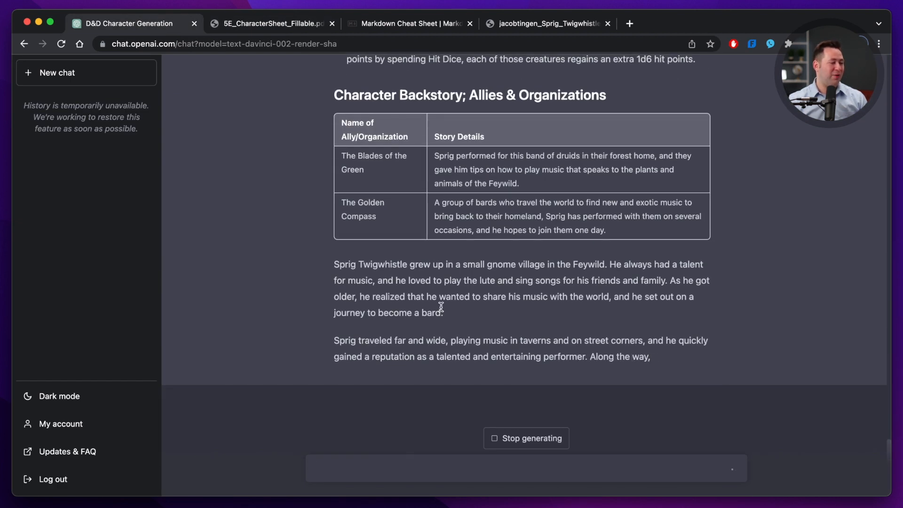
{"action": "scroll", "coordinate": [441, 306], "scroll_direction": "up", "scroll_amount": 2}
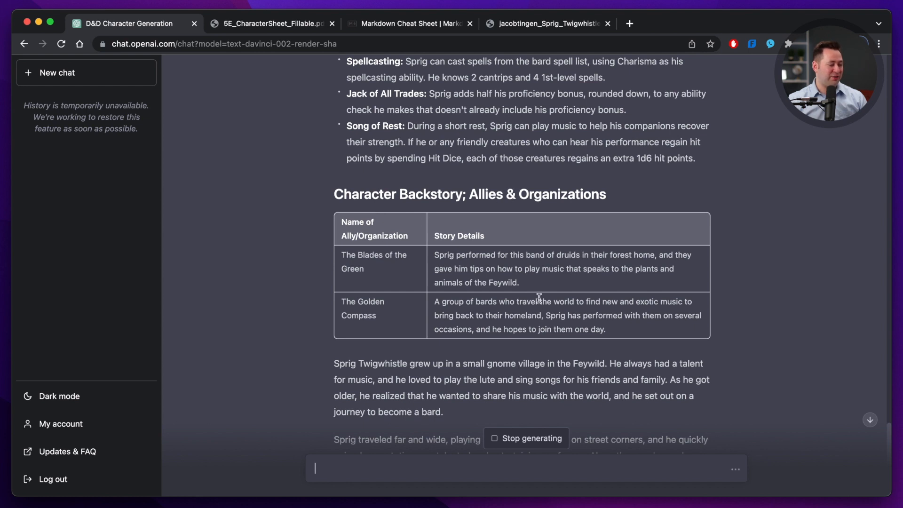
{"action": "scroll", "coordinate": [539, 310], "scroll_direction": "down", "scroll_amount": 3}
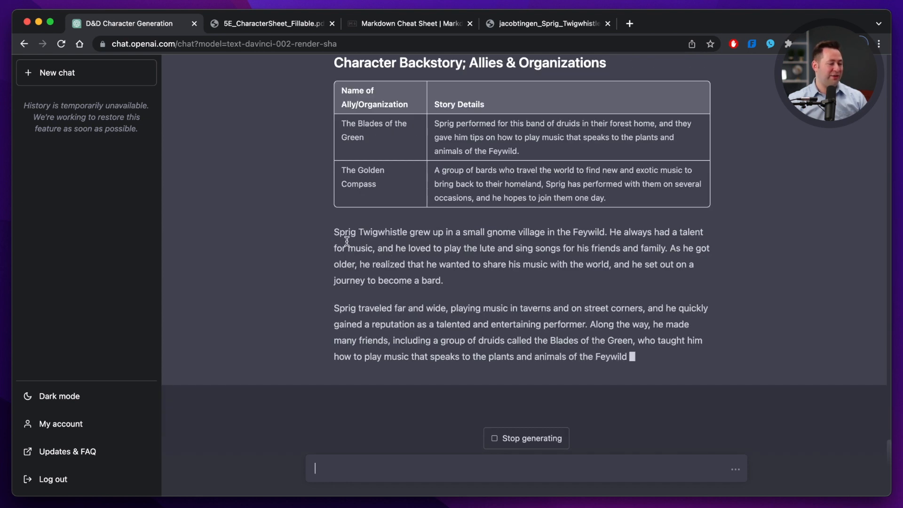
Highlight the character's backstory paragraphs below the allies table, and clear the selection
{"action": "left_click_drag", "start_coordinate": [338, 231], "coordinate": [588, 286]}
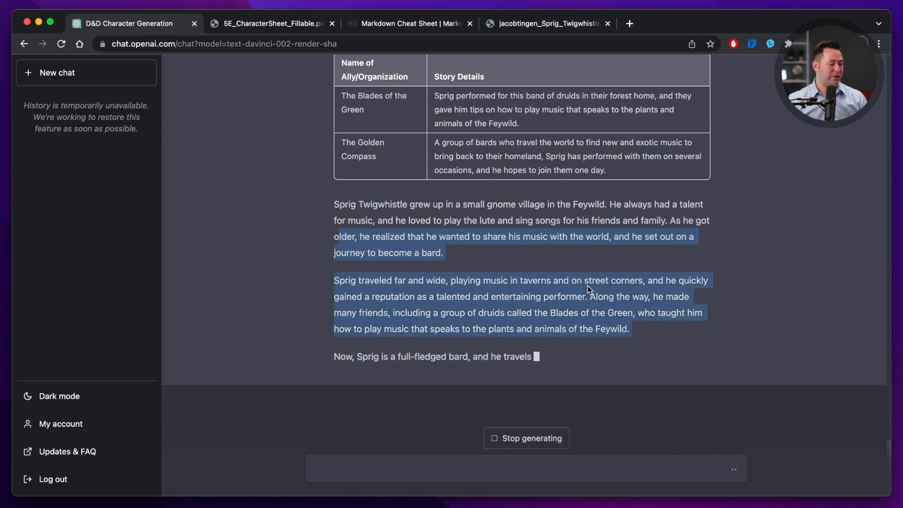
{"action": "scroll", "coordinate": [588, 286], "scroll_direction": "up", "scroll_amount": 5}
{"action": "scroll", "coordinate": [587, 286], "scroll_direction": "down", "scroll_amount": 4}
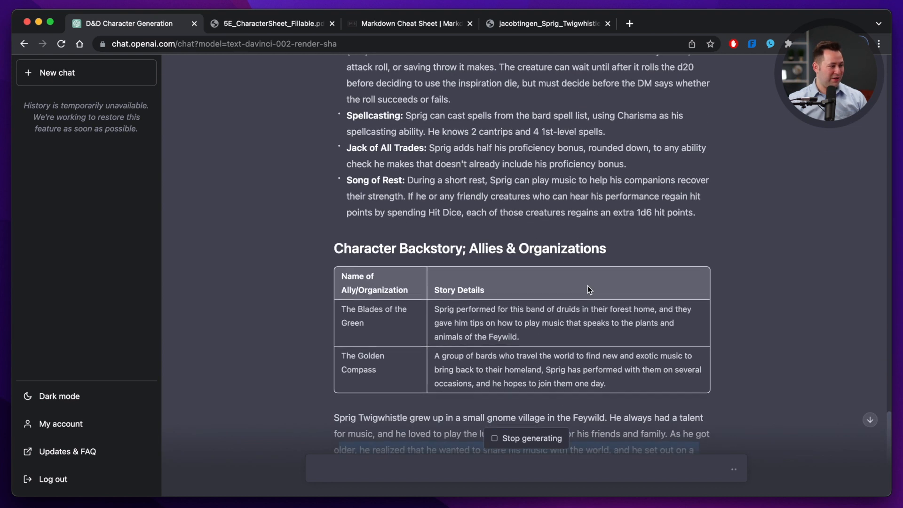
{"action": "left_click", "coordinate": [498, 236]}
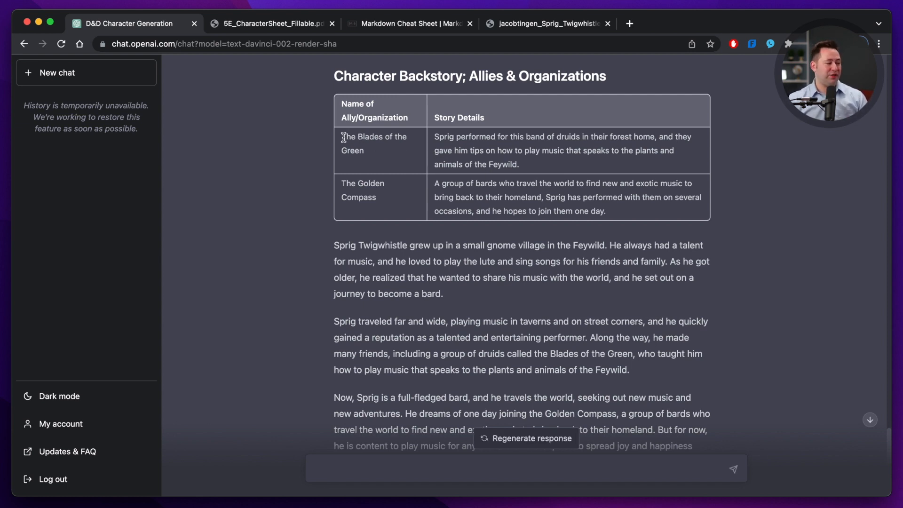
Highlight the Blades of the Green and Golden Compass entries in the allies table, and clear the selection
{"action": "left_click_drag", "start_coordinate": [342, 137], "coordinate": [403, 146]}
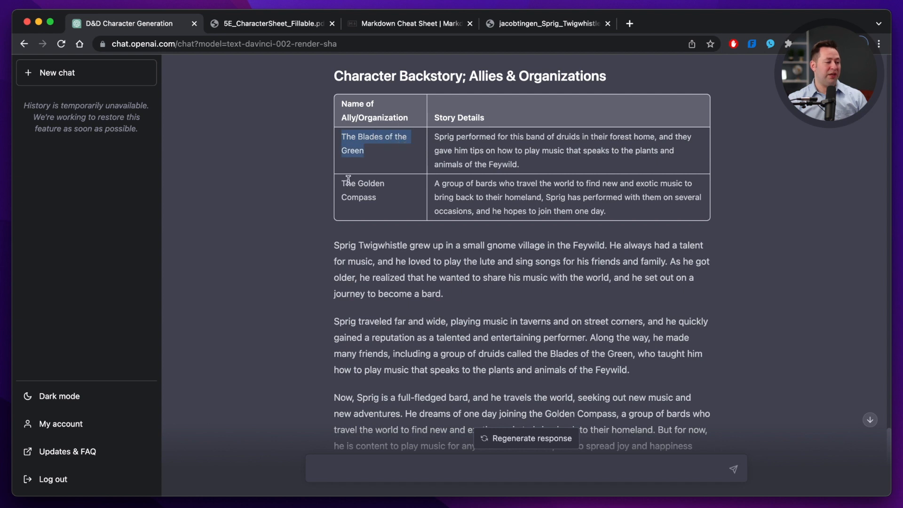
{"action": "left_click_drag", "start_coordinate": [346, 183], "coordinate": [559, 197]}
{"action": "left_click", "coordinate": [659, 213]}
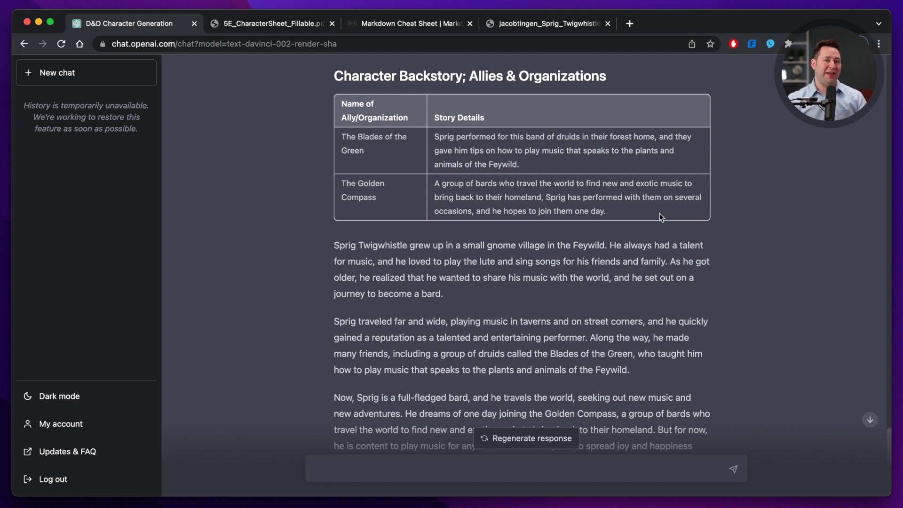
Review the finished sheet from its backstory up to Attacks & Spellcasting, and return to Features & Traits
{"action": "scroll", "coordinate": [591, 244], "scroll_direction": "up", "scroll_amount": 6}
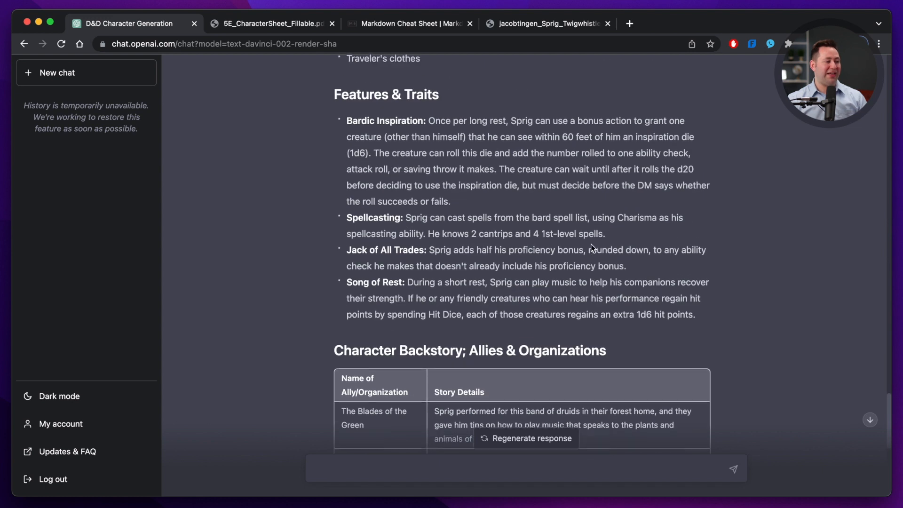
{"action": "scroll", "coordinate": [590, 244], "scroll_direction": "up", "scroll_amount": 6}
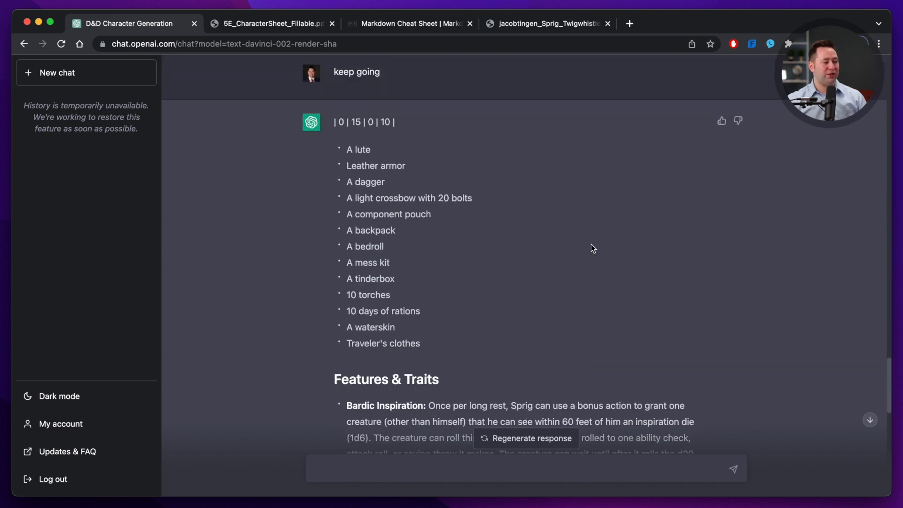
{"action": "scroll", "coordinate": [591, 244], "scroll_direction": "up", "scroll_amount": 6}
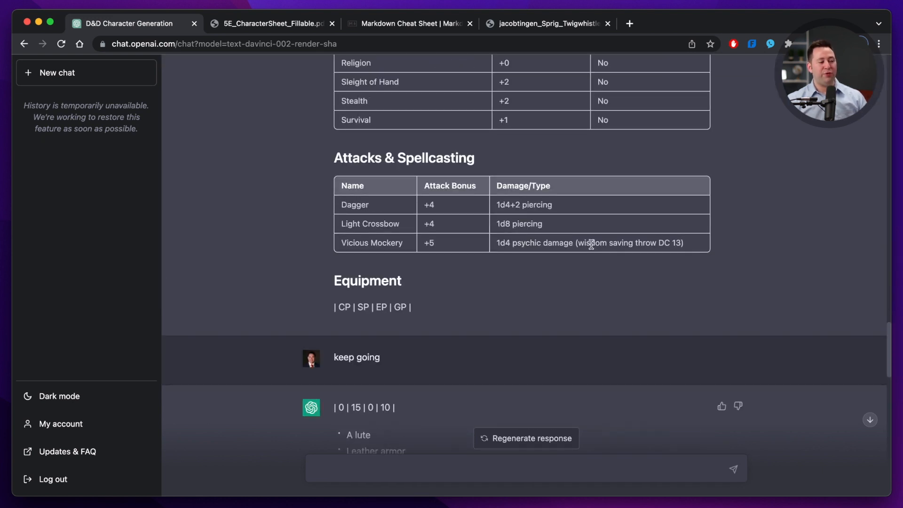
{"action": "scroll", "coordinate": [591, 244], "scroll_direction": "down", "scroll_amount": 18}
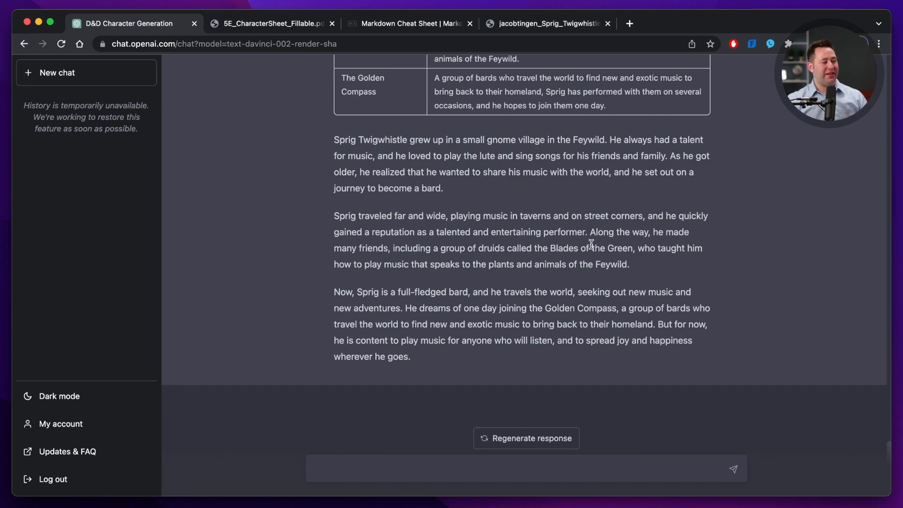
{"action": "scroll", "coordinate": [591, 244], "scroll_direction": "up", "scroll_amount": 10}
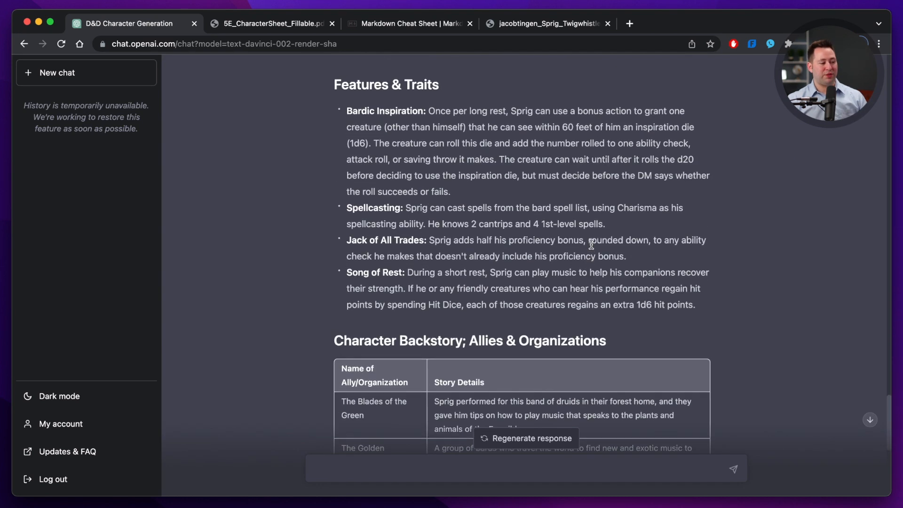
{"action": "scroll", "coordinate": [591, 244], "scroll_direction": "up", "scroll_amount": 1}
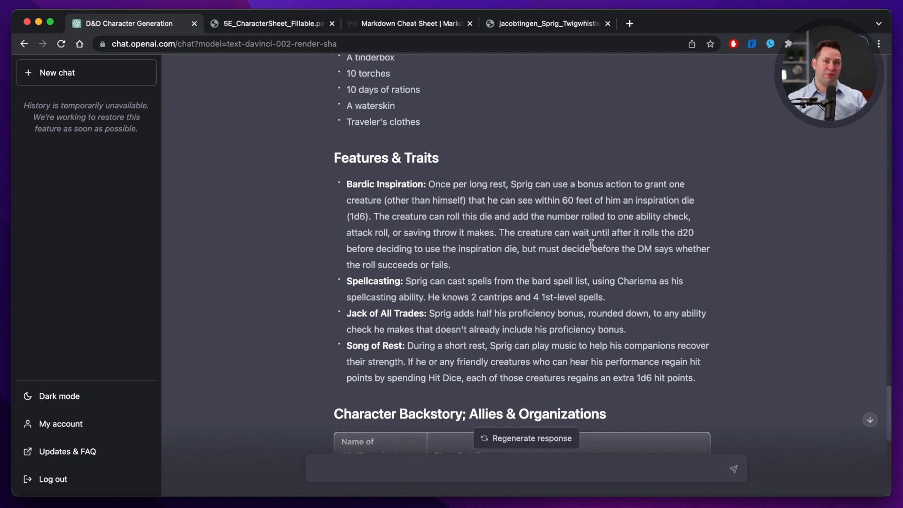
Review the character sheet from Features & Traits back up to the original level 1 gnome bard request
{"action": "scroll", "coordinate": [592, 244], "scroll_direction": "up", "scroll_amount": 6}
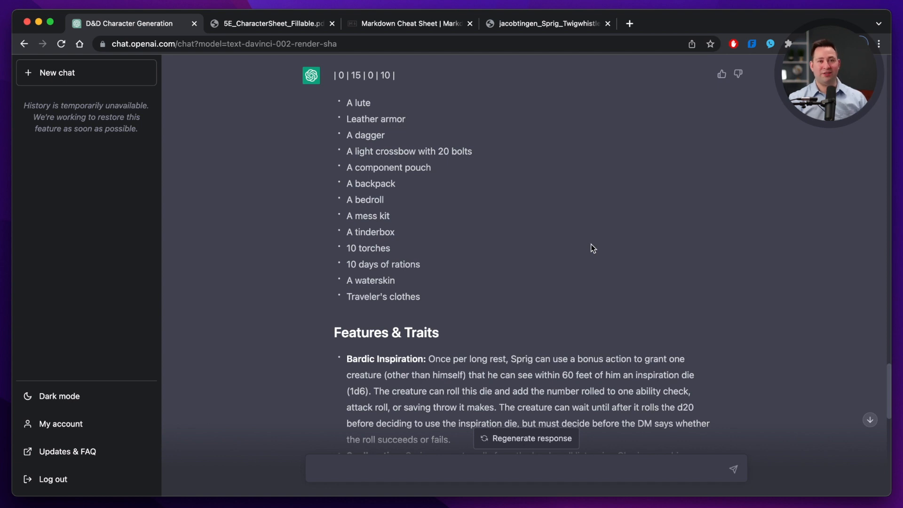
{"action": "scroll", "coordinate": [591, 244], "scroll_direction": "up", "scroll_amount": 5}
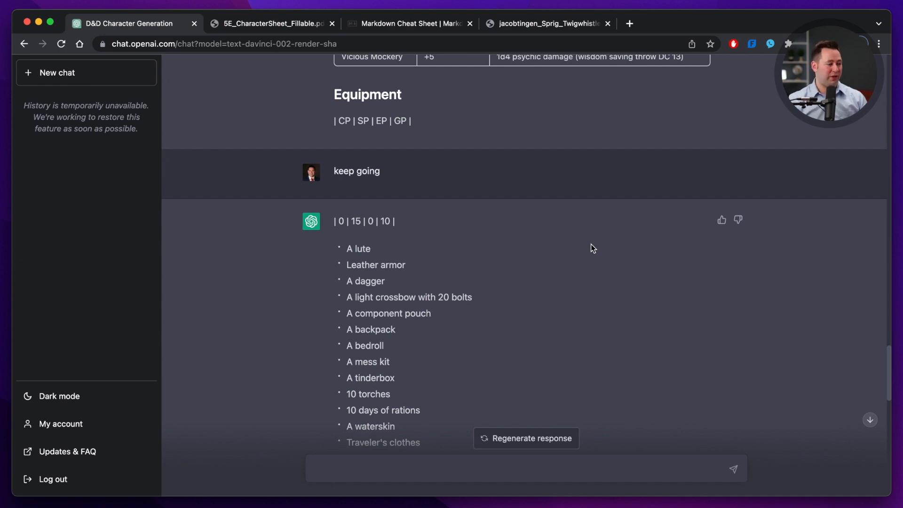
{"action": "scroll", "coordinate": [591, 244], "scroll_direction": "up", "scroll_amount": 12}
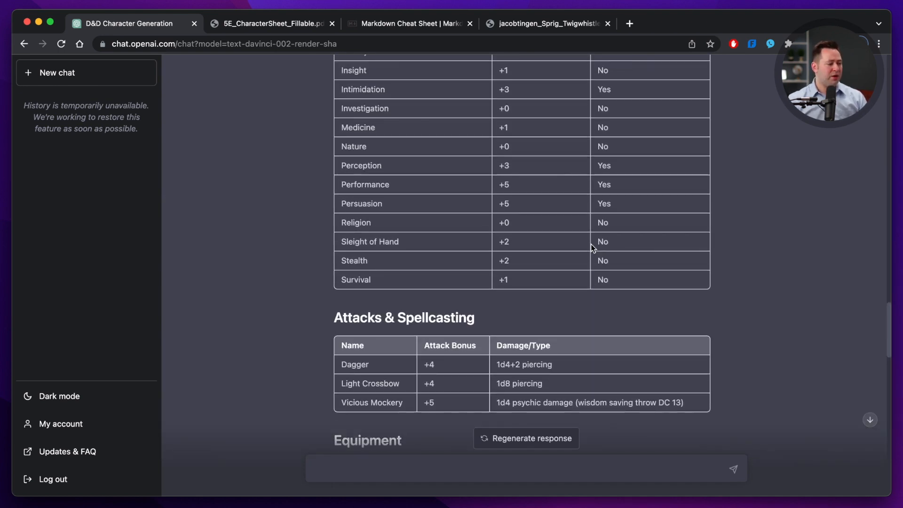
{"action": "scroll", "coordinate": [591, 244], "scroll_direction": "up", "scroll_amount": 20}
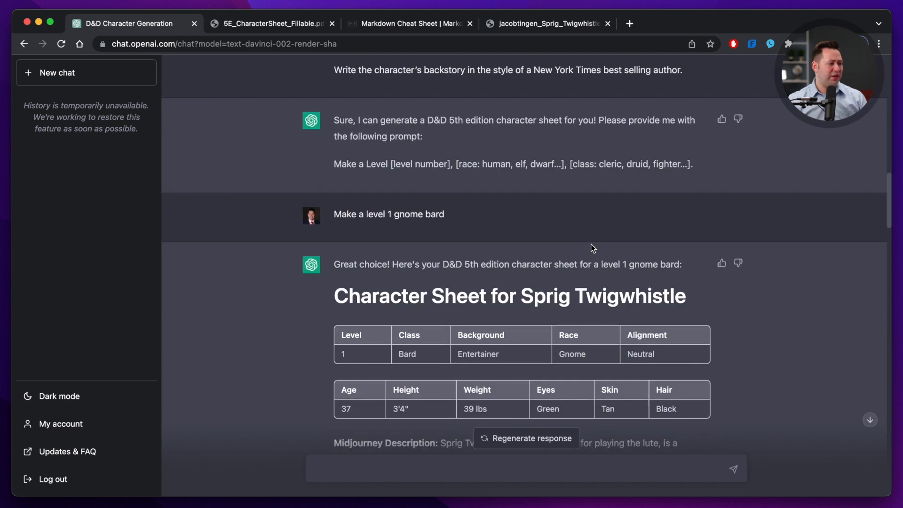
{"action": "scroll", "coordinate": [591, 244], "scroll_direction": "up", "scroll_amount": 2}
Ask for a ## Spells section for this magic user, with a two-row spellcasting table and a four-column table of spells based on the player's handbook
{"action": "scroll", "coordinate": [590, 244], "scroll_direction": "down", "scroll_amount": 20}
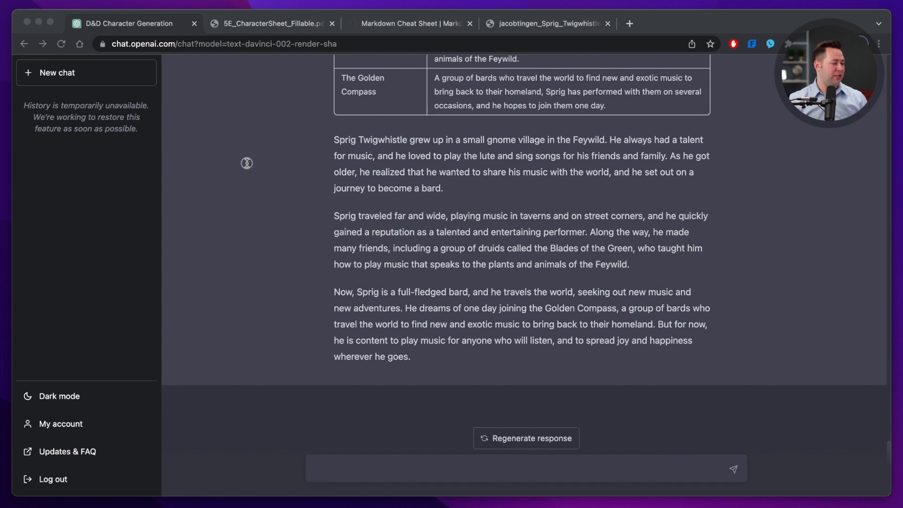
{"action": "left_click", "coordinate": [684, 399]}
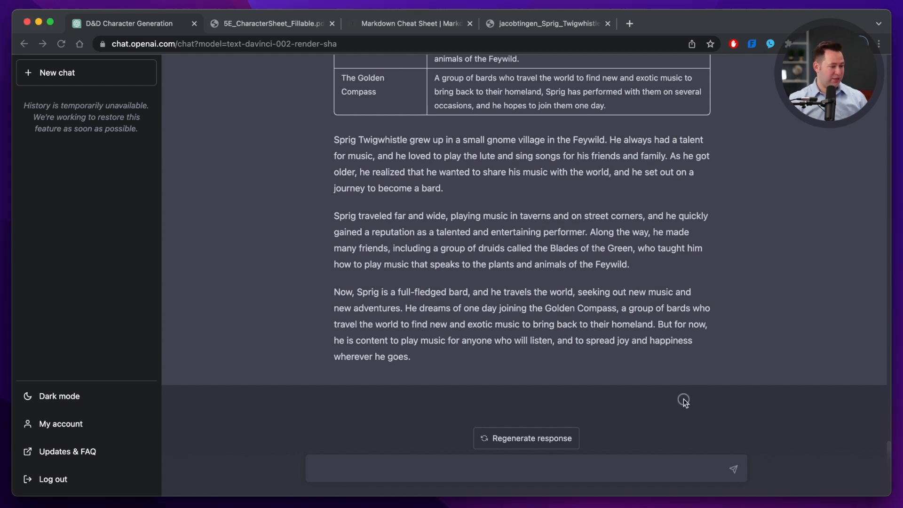
{"action": "left_click", "coordinate": [575, 472]}
{"action": "type", "text": "This character is also a magic user. Please provide the following:  ## Spells  A two-row markdown table with the following header: Spellcasting Class, Spellcasting Ability, Spell-save DC, Spell Attack Bonus, Spell Slots.  A four column markdown table with the following header: Spell Level, Name of Spell, Spell Description, Cast at Higher Levels. You should always check the player’s handbook to see how many spells a given spellcaster has available at each level, choose the spells, and populate this table with the spells you choose."}
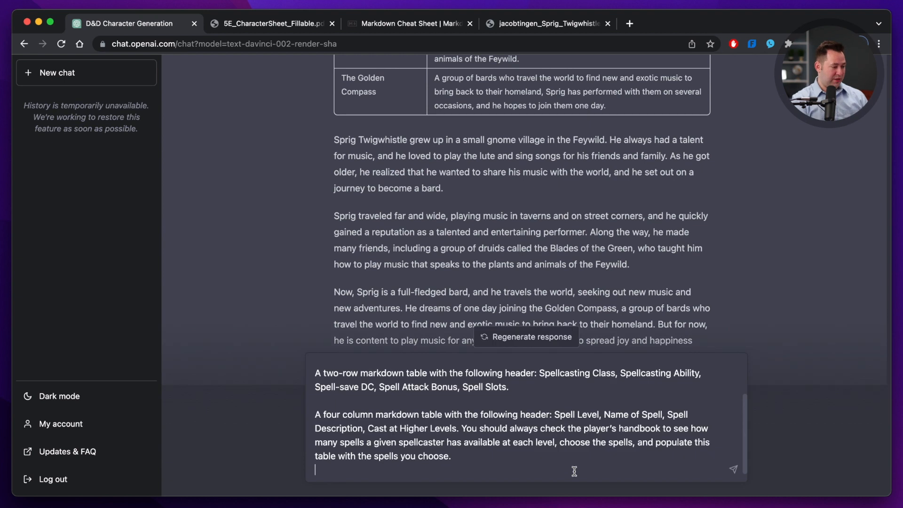
{"action": "key", "text": "Return"}
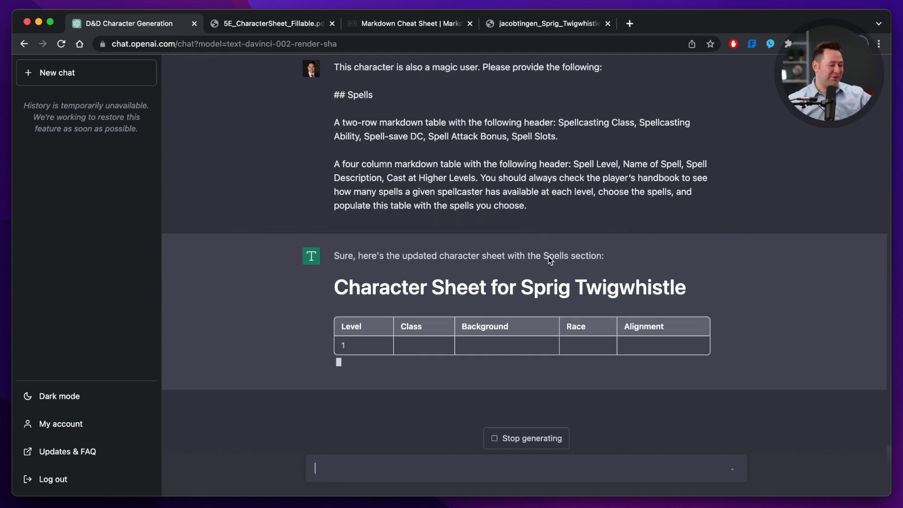
Stop generating the response that repeats the whole character sheet
{"action": "scroll", "coordinate": [444, 166], "scroll_direction": "up", "scroll_amount": 3}
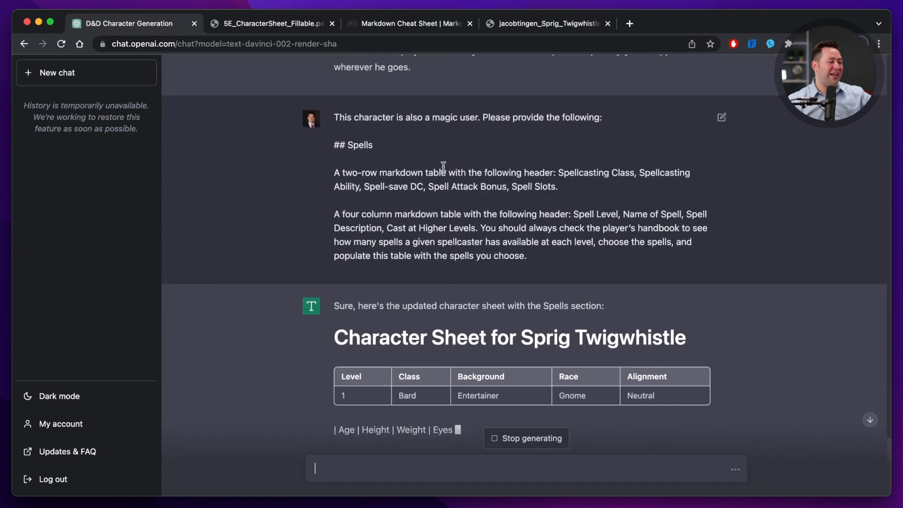
{"action": "scroll", "coordinate": [543, 207], "scroll_direction": "down", "scroll_amount": 3}
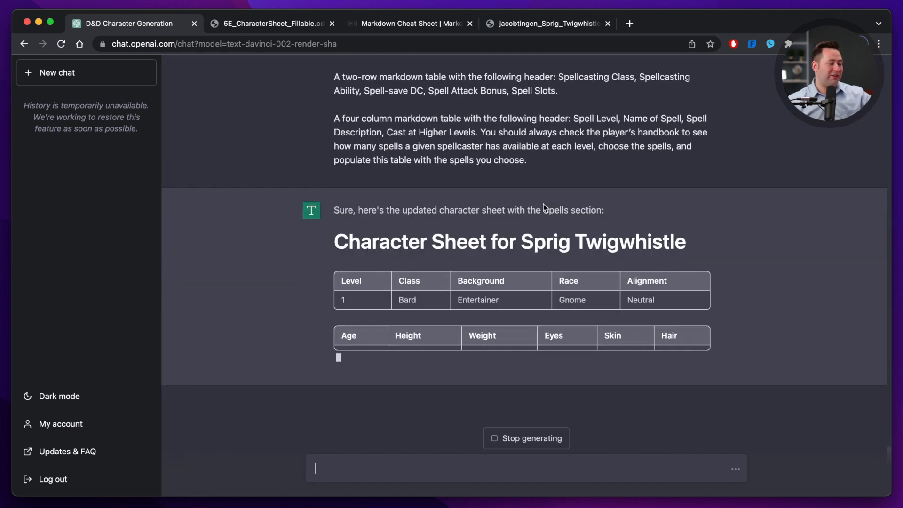
{"action": "left_click", "coordinate": [536, 437]}
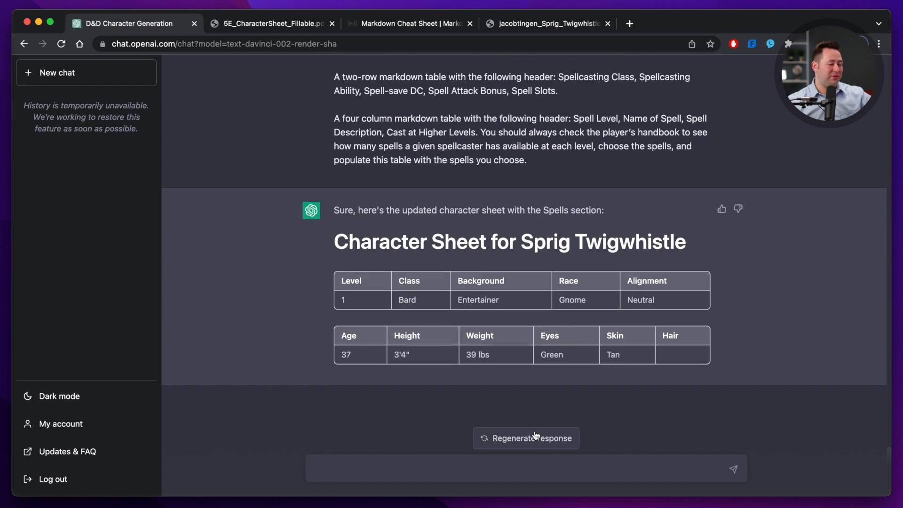
Send the follow-up request "Give me just the spells section that I asked for" and view the response as it generates
{"action": "left_click", "coordinate": [499, 469]}
{"action": "type", "text": "Gi"}
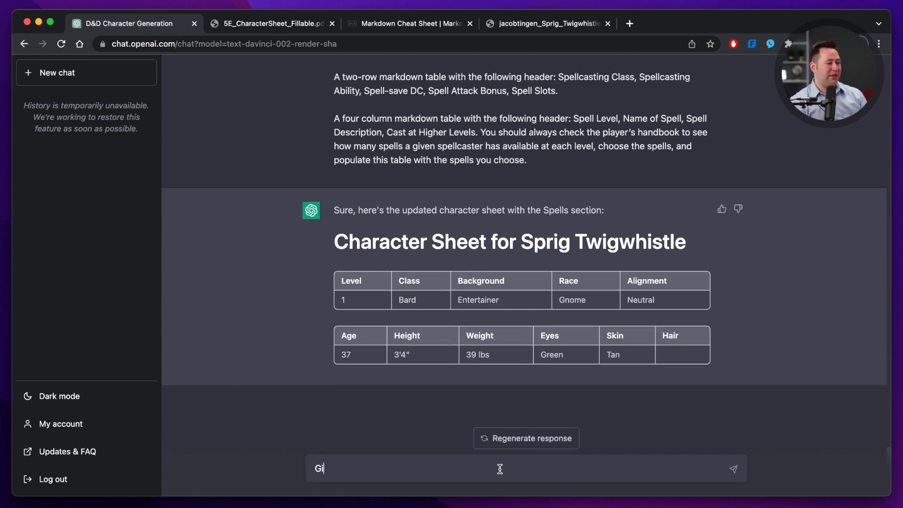
{"action": "type", "text": "ve me just the "}
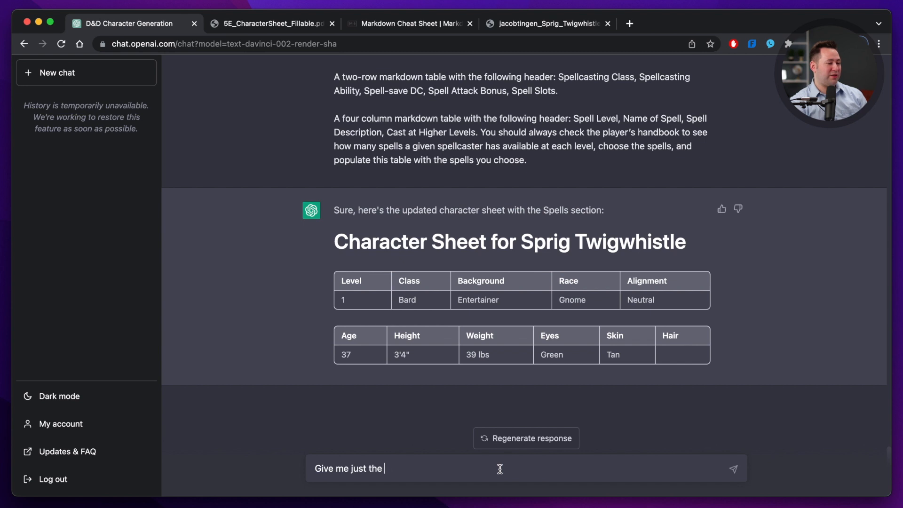
{"action": "type", "text": "spells section that I asked for"}
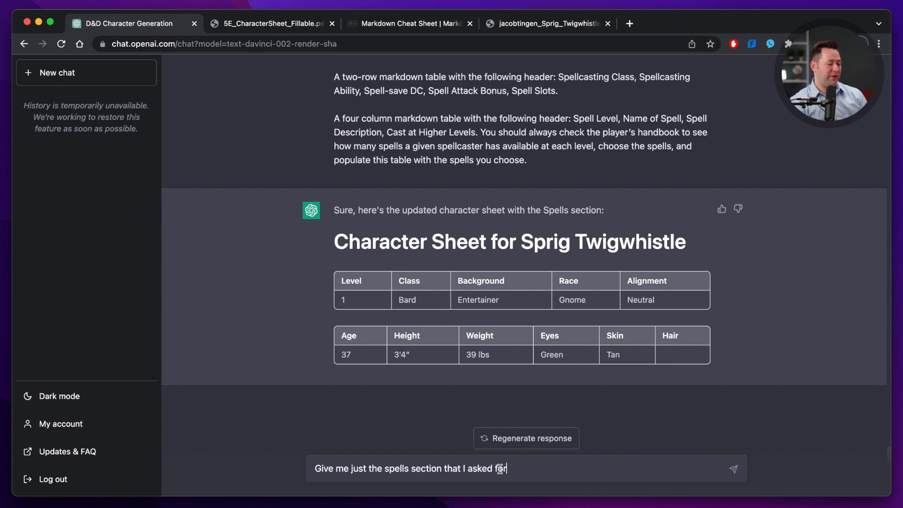
{"action": "key", "text": "Return"}
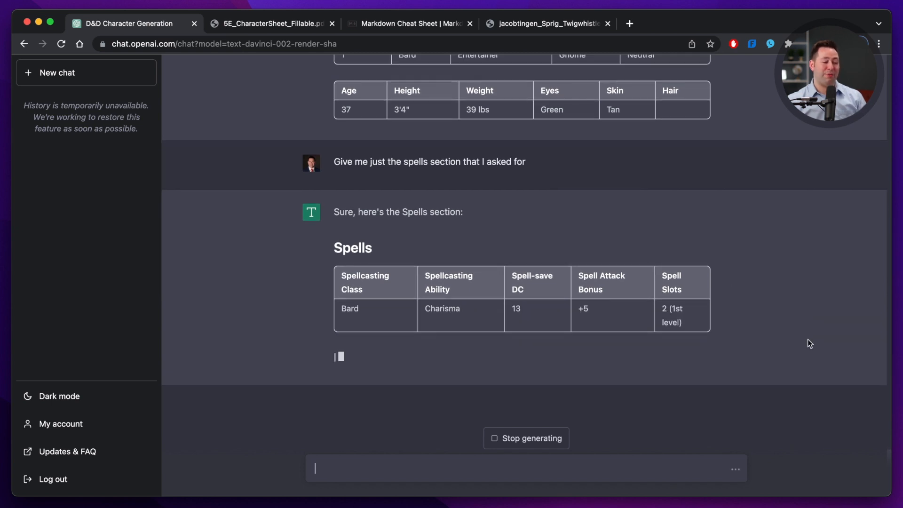
{"action": "scroll", "coordinate": [808, 339], "scroll_direction": "up", "scroll_amount": 5}
{"action": "scroll", "coordinate": [808, 340], "scroll_direction": "down", "scroll_amount": 6}
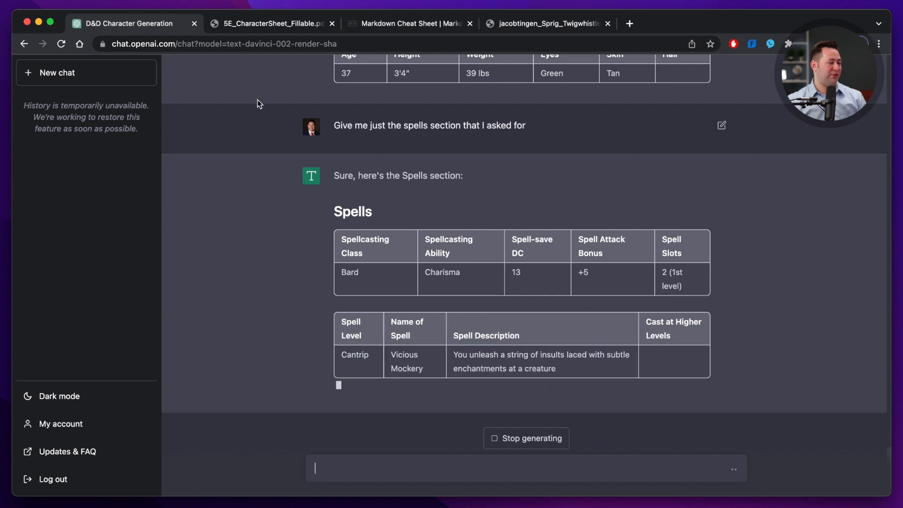
Open the official 5E character sheet PDF and examine its fields from page 1 through Additional Features & Traits on page 2
{"action": "left_click", "coordinate": [262, 22]}
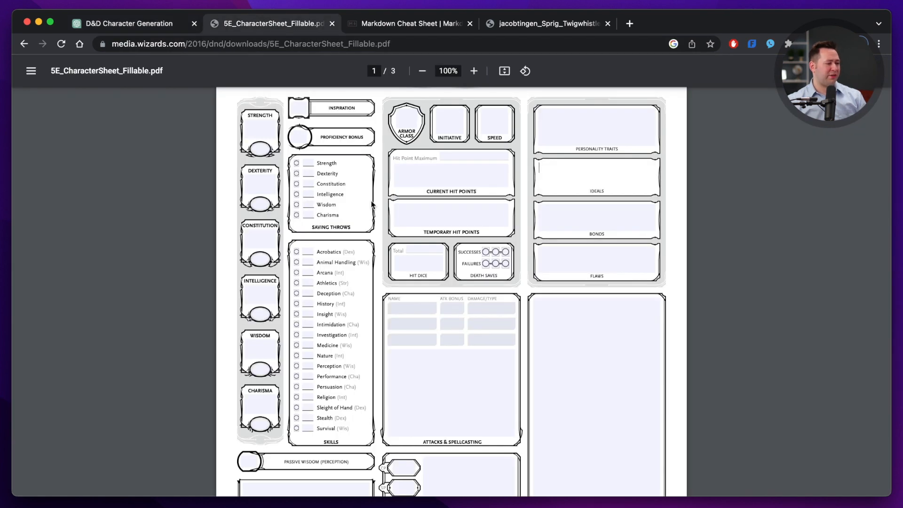
{"action": "scroll", "coordinate": [414, 212], "scroll_direction": "up", "scroll_amount": 3}
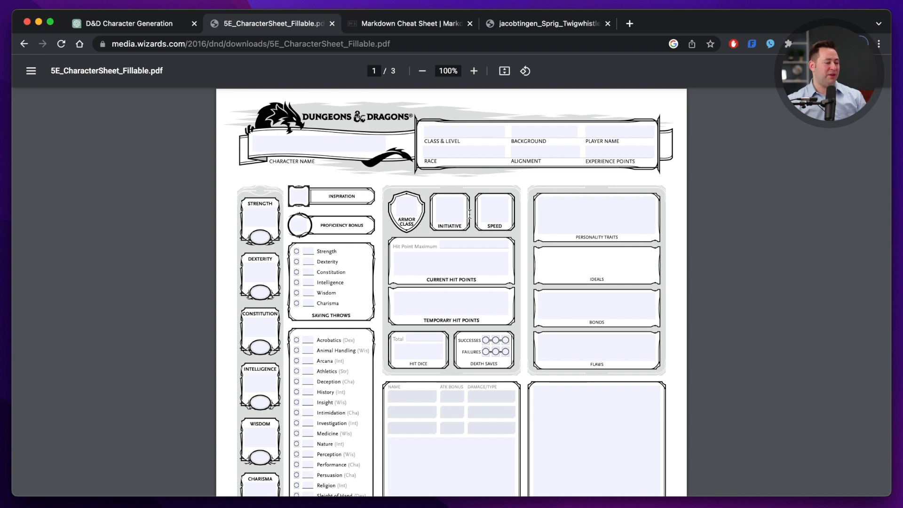
{"action": "scroll", "coordinate": [438, 312], "scroll_direction": "down", "scroll_amount": 3}
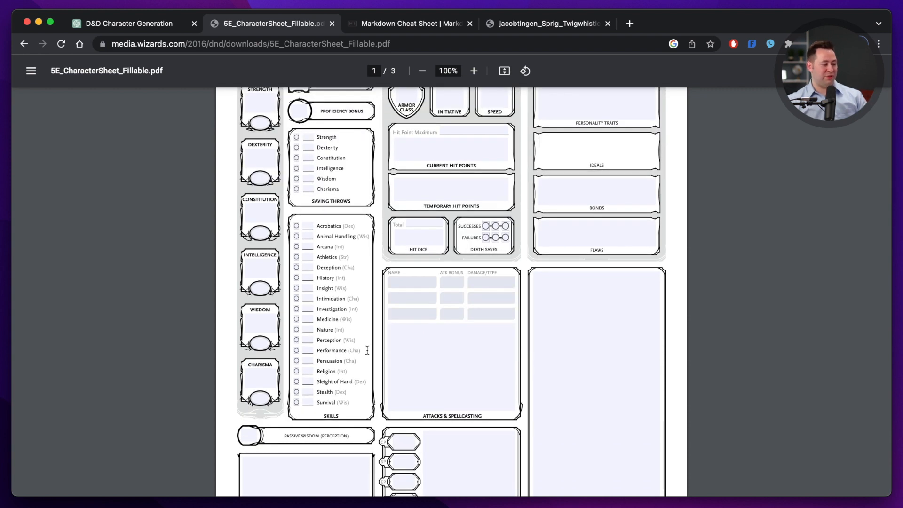
{"action": "scroll", "coordinate": [473, 323], "scroll_direction": "down", "scroll_amount": 5}
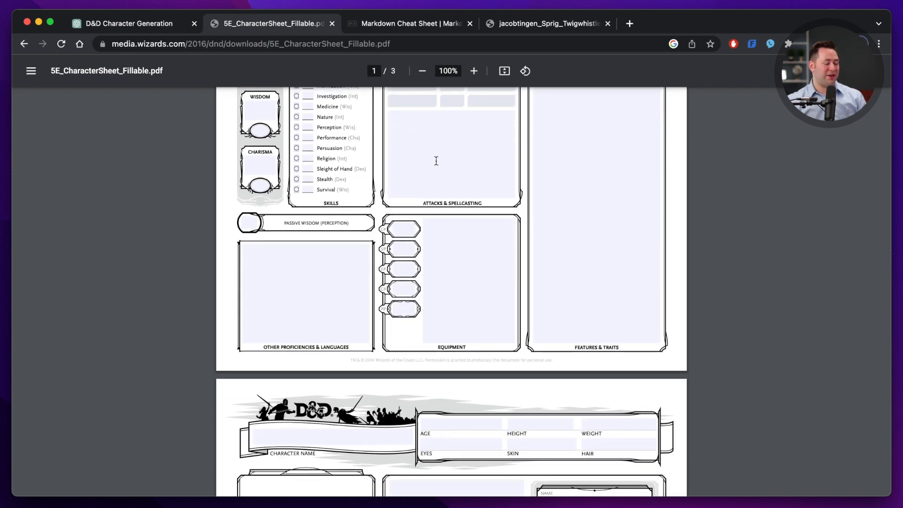
{"action": "scroll", "coordinate": [436, 161], "scroll_direction": "up", "scroll_amount": 1}
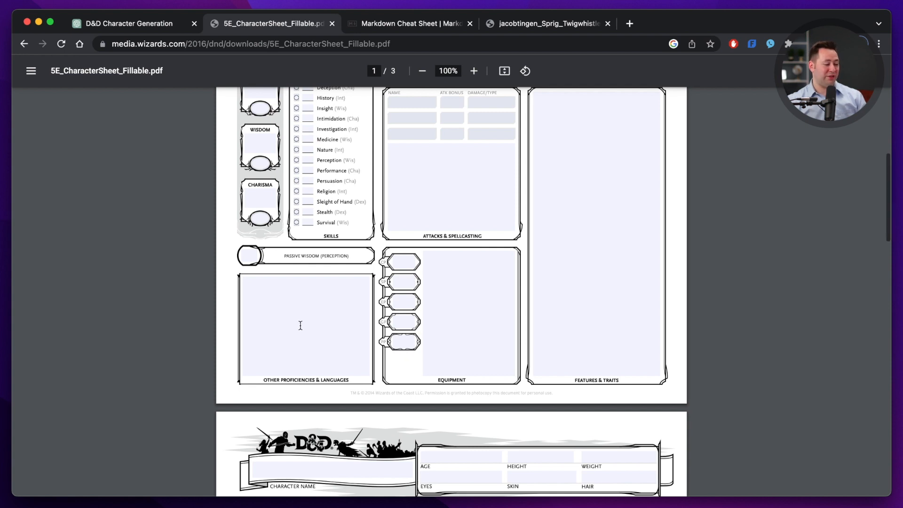
{"action": "scroll", "coordinate": [301, 326], "scroll_direction": "down", "scroll_amount": 5}
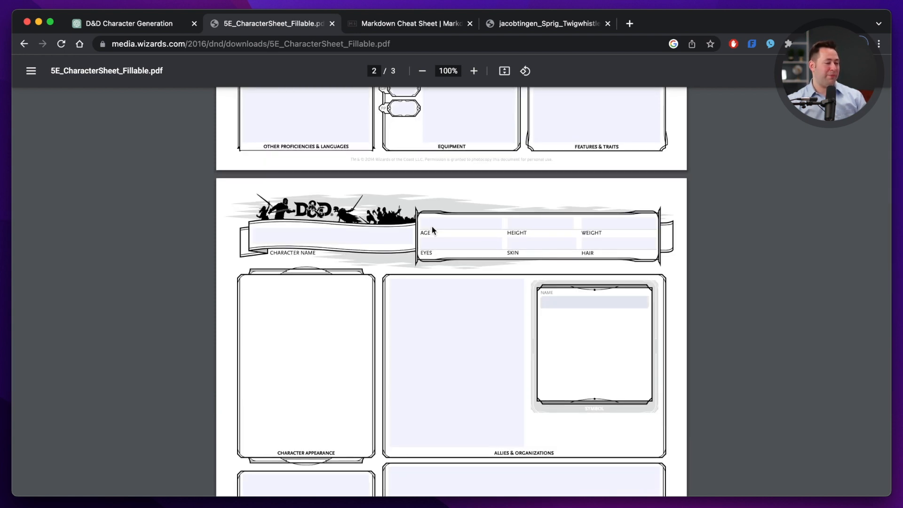
{"action": "scroll", "coordinate": [432, 227], "scroll_direction": "down", "scroll_amount": 1}
{"action": "scroll", "coordinate": [432, 227], "scroll_direction": "down", "scroll_amount": 5}
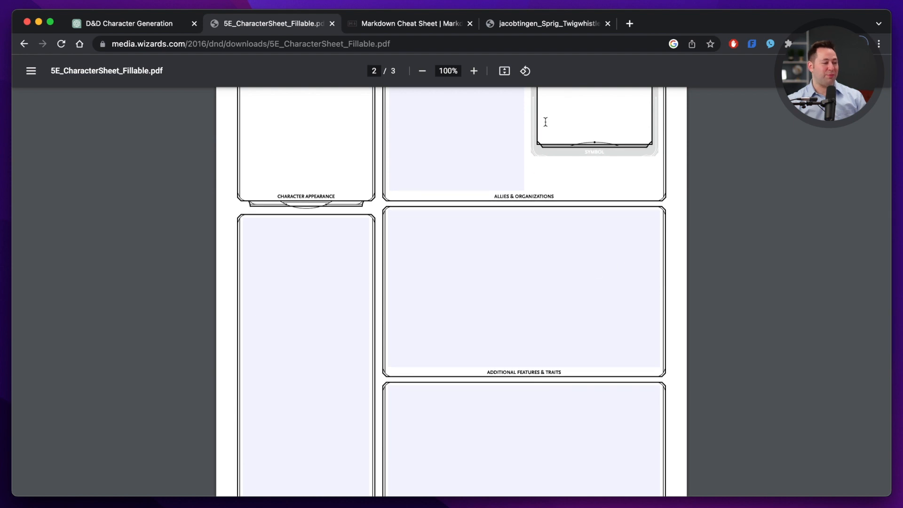
Switch to Discord and open the Sprig Twigwhistle gnome bard image in the browser
{"action": "key", "text": "super+Tab"}
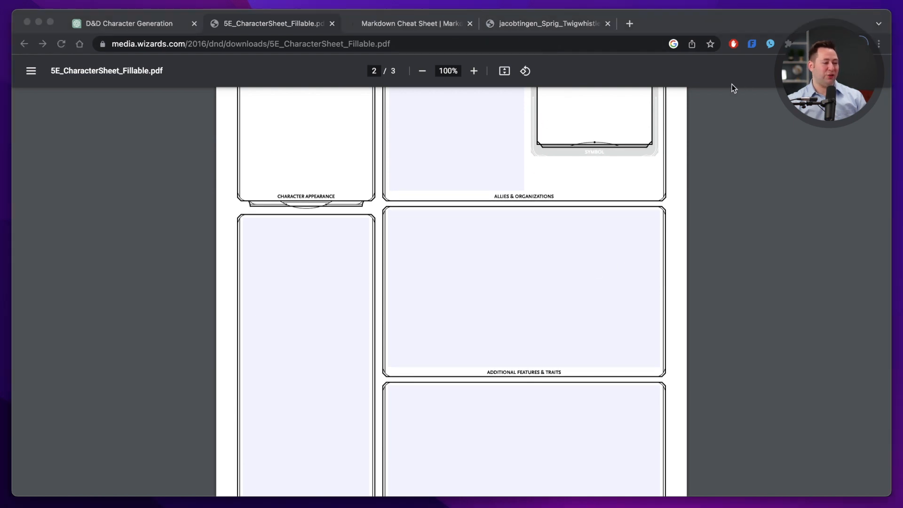
{"action": "left_click", "coordinate": [724, 216]}
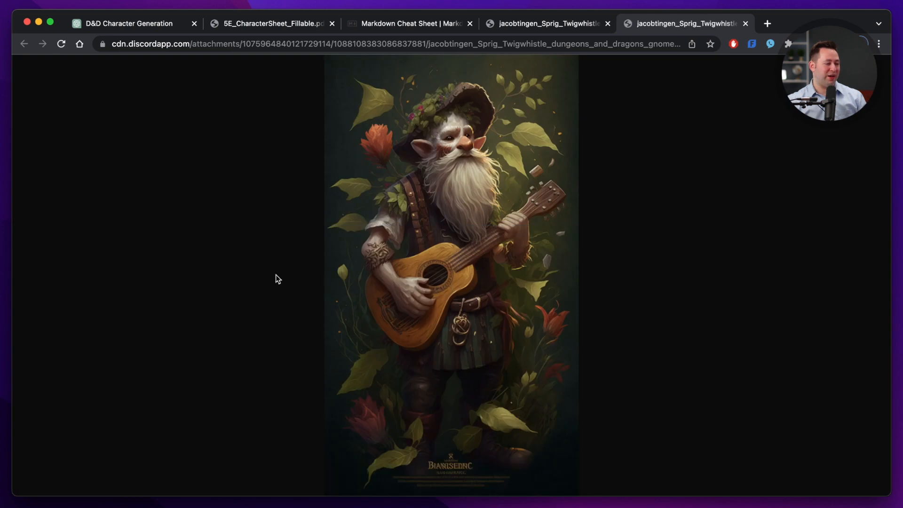
Return to the official character sheet PDF and examine the backstory and treasure boxes and the page 3 spellcasting fields
{"action": "left_click", "coordinate": [151, 25]}
{"action": "left_click", "coordinate": [267, 24]}
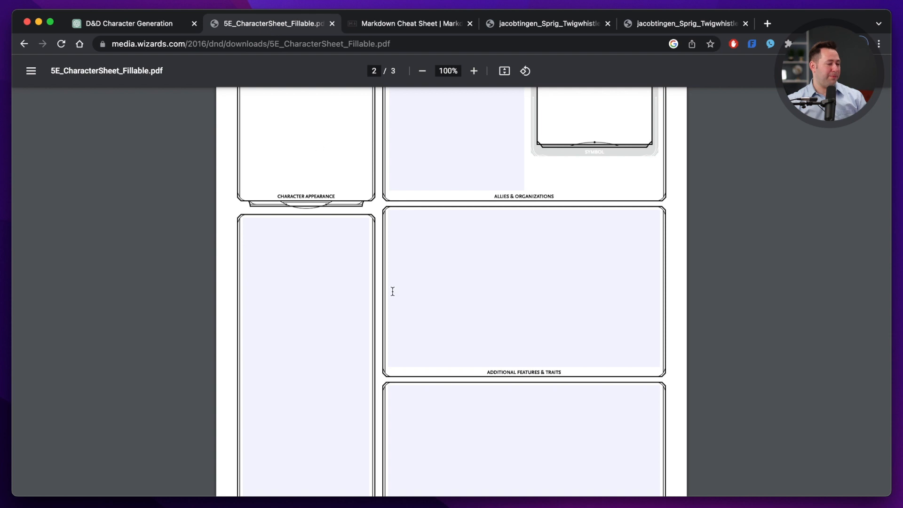
{"action": "scroll", "coordinate": [391, 288], "scroll_direction": "down", "scroll_amount": 4}
{"action": "scroll", "coordinate": [500, 150], "scroll_direction": "up", "scroll_amount": 4}
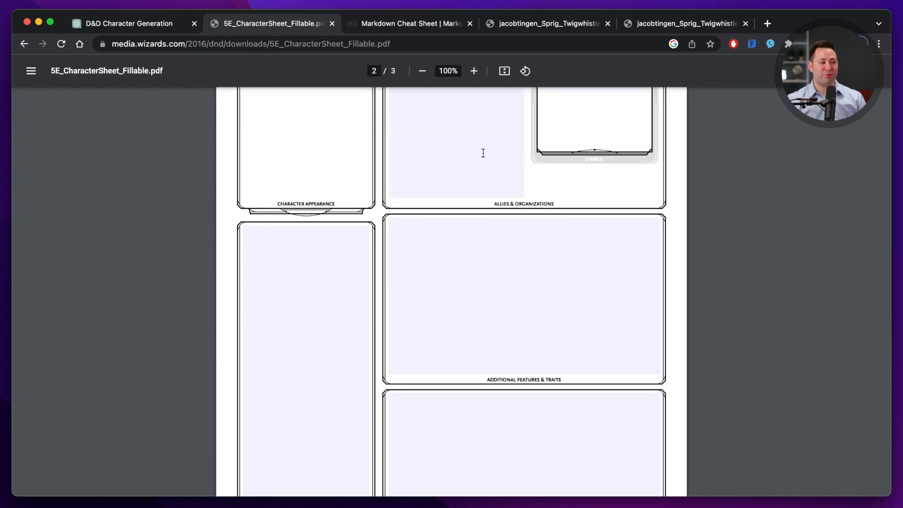
{"action": "scroll", "coordinate": [488, 235], "scroll_direction": "down", "scroll_amount": 5}
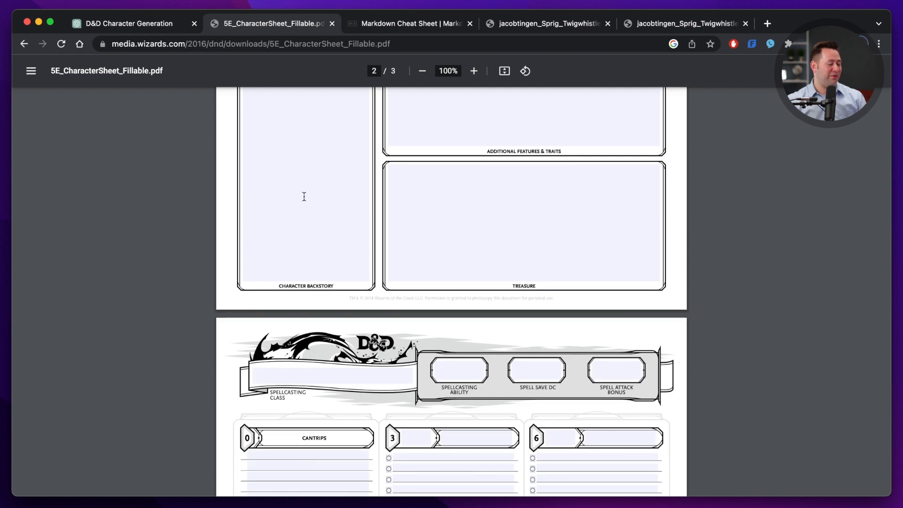
{"action": "scroll", "coordinate": [314, 214], "scroll_direction": "down", "scroll_amount": 5}
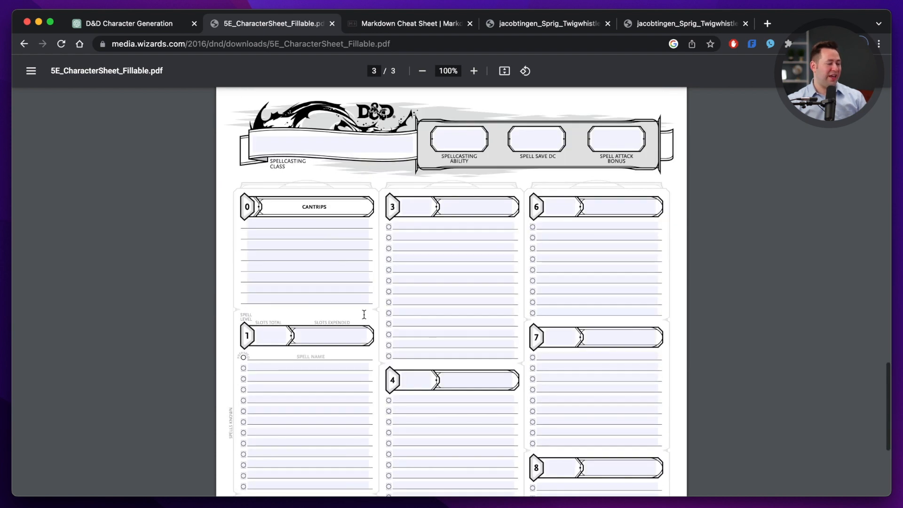
{"action": "scroll", "coordinate": [363, 313], "scroll_direction": "down", "scroll_amount": 3}
Return to the D&D character chat and review the Spells section, from the spellcasting table through the cantrips and 1st-level spells
{"action": "left_click", "coordinate": [121, 23]}
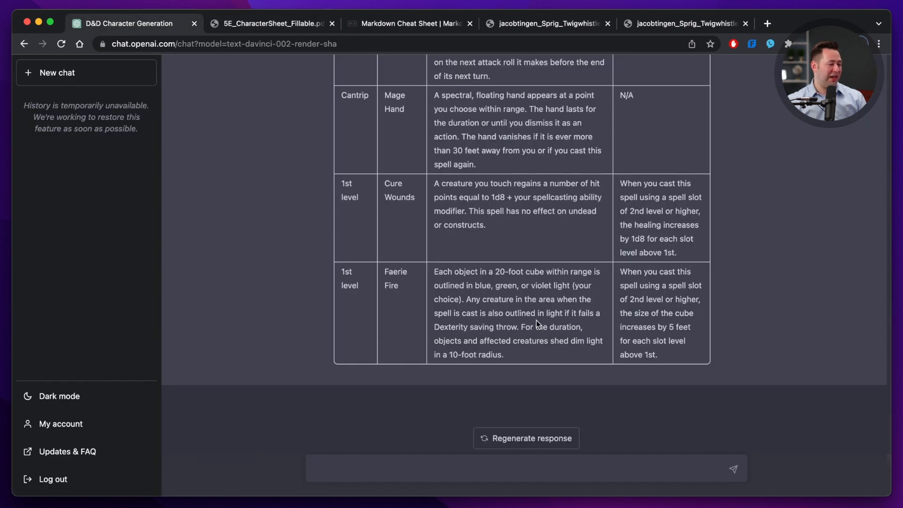
{"action": "scroll", "coordinate": [536, 320], "scroll_direction": "up", "scroll_amount": 6}
{"action": "scroll", "coordinate": [536, 320], "scroll_direction": "down", "scroll_amount": 2}
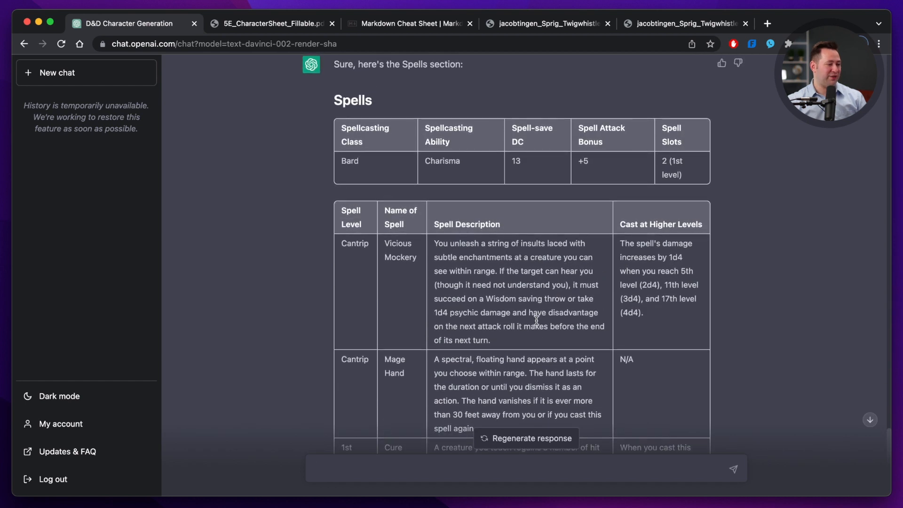
{"action": "scroll", "coordinate": [536, 321], "scroll_direction": "down", "scroll_amount": 5}
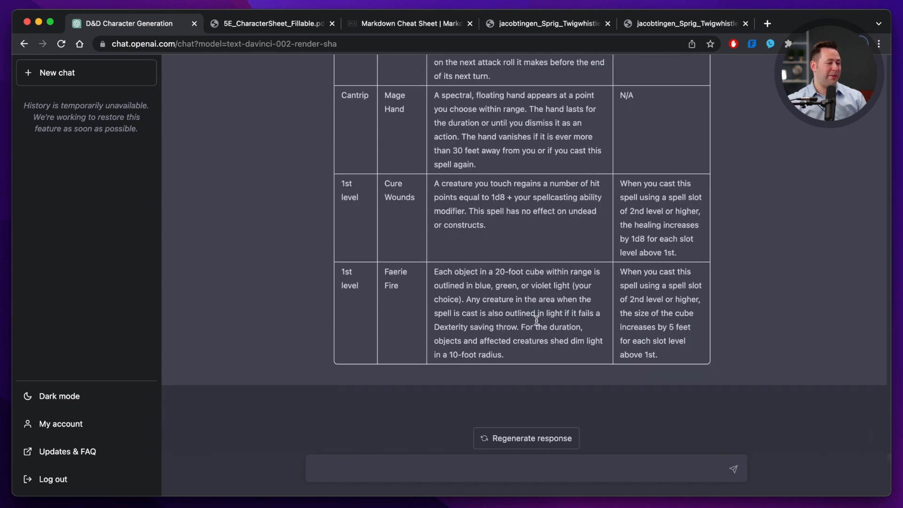
{"action": "scroll", "coordinate": [536, 320], "scroll_direction": "up", "scroll_amount": 6}
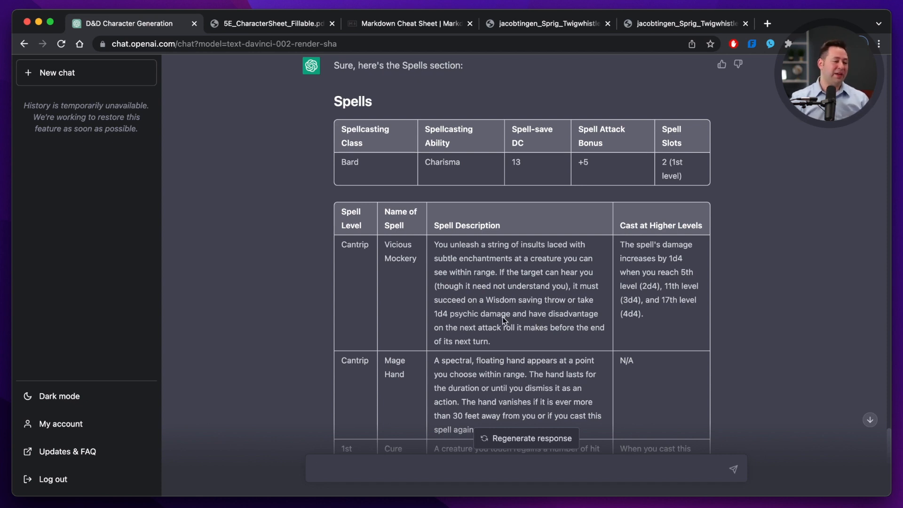
{"action": "scroll", "coordinate": [538, 286], "scroll_direction": "down", "scroll_amount": 5}
{"action": "scroll", "coordinate": [536, 283], "scroll_direction": "up", "scroll_amount": 8}
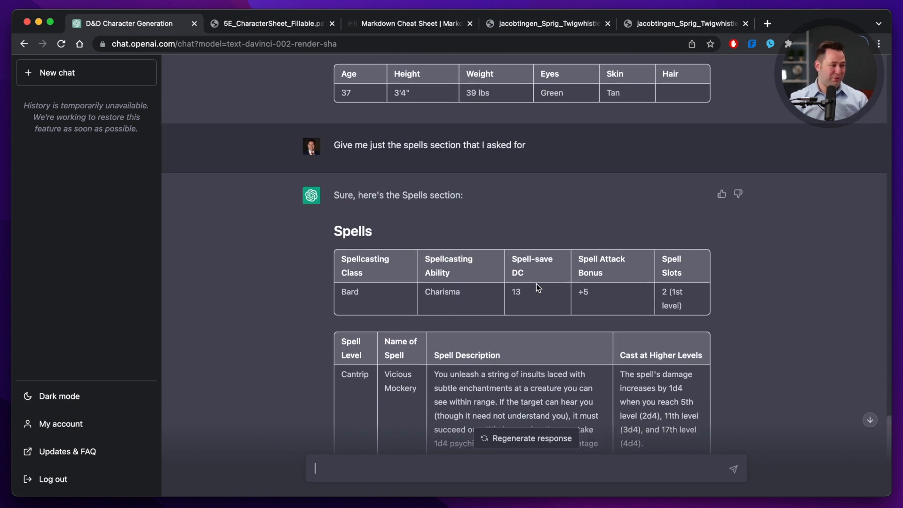
{"action": "scroll", "coordinate": [536, 283], "scroll_direction": "down", "scroll_amount": 8}
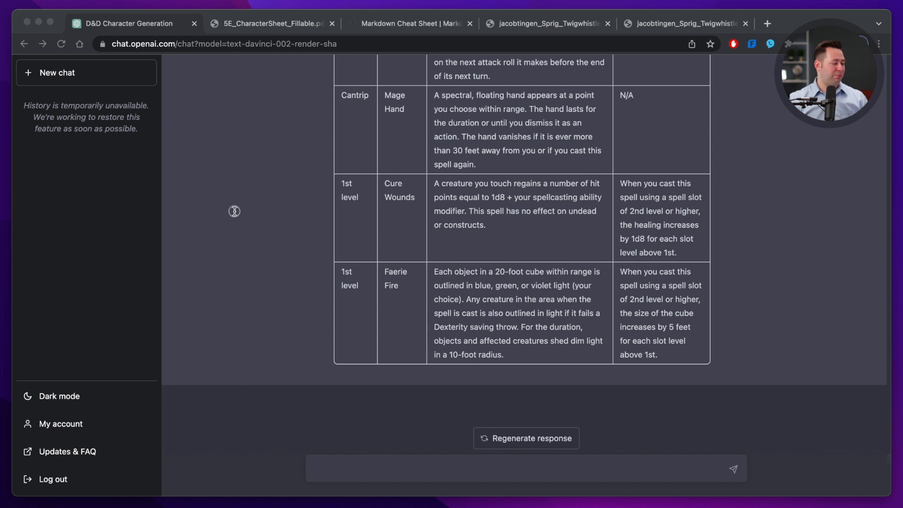
Send a prompt making ChatGPT a D&D play assistant that answers each action with a bold title, dice rolls, math and a one-sentence narrative
{"action": "left_click", "coordinate": [818, 307]}
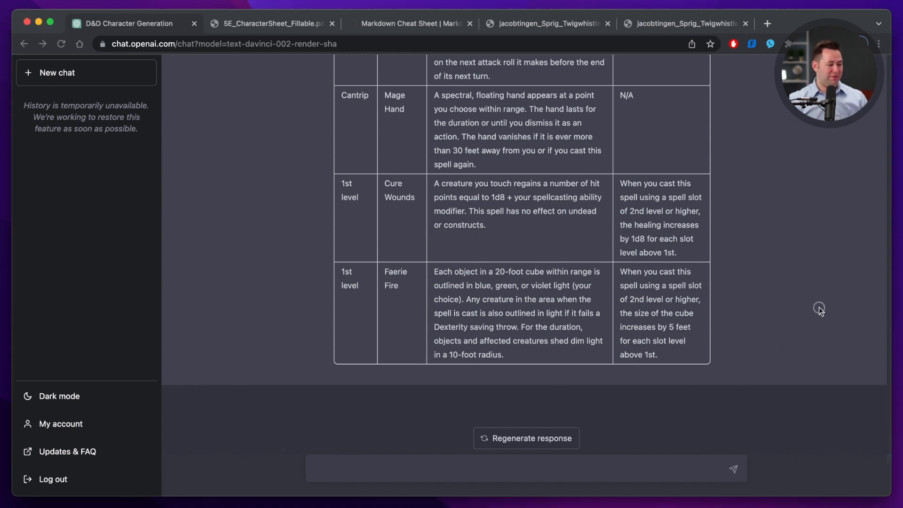
{"action": "type", "text": "Now that you’ve generated my character, I need you to be my assistant and help me play D&D with my character. When I’m playing, I will give you a simple prompt like \"roll perception\" or \"make an attack.\"  When I do, always give me the following information:  **title for the type of action taken**  Go through all the steps of the action and state the result, meaning that you will randomly generate any rolls of the die and automatically calculate the effects of any existing modifiers.  When you state the result, show me the results of the dice rolls and the math, and add a one sentence narrative description."}
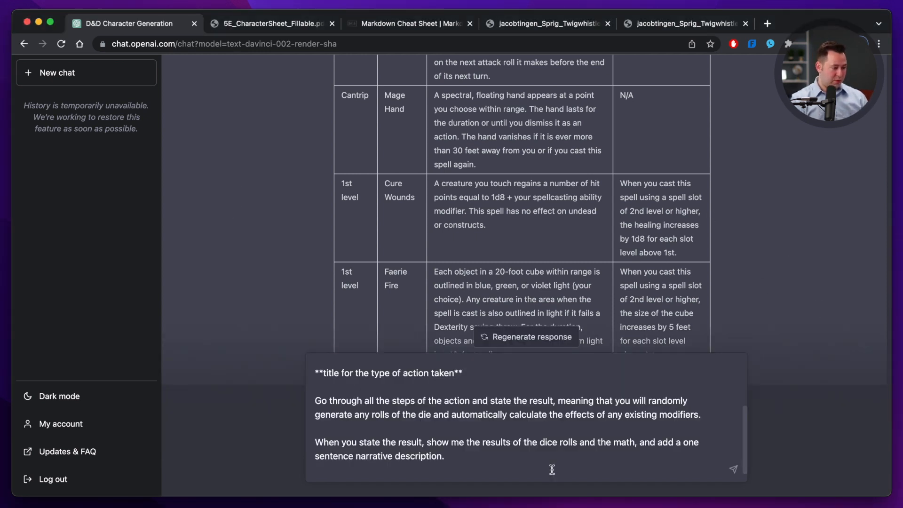
{"action": "key", "text": "Return"}
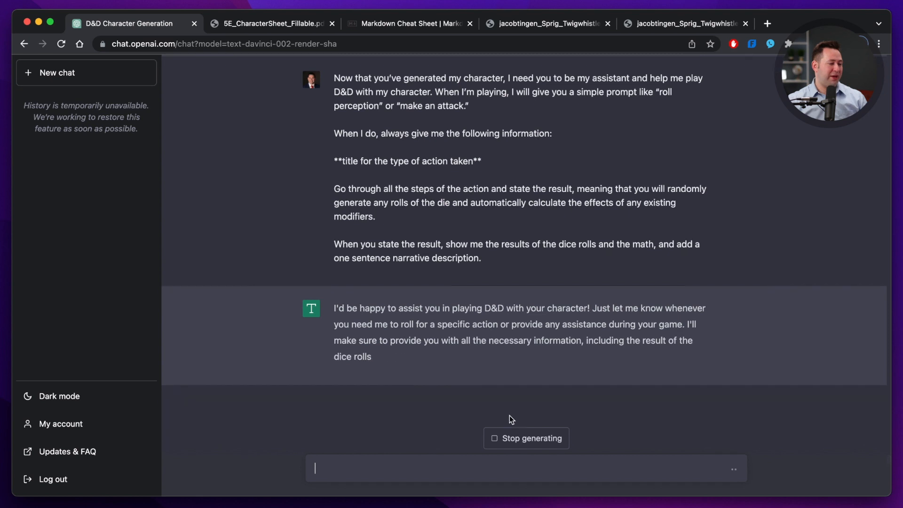
Regenerate the assistant's reply, cut it short, and highlight the "**title for the type of action taken**" line in the prompt
{"action": "left_click", "coordinate": [520, 438]}
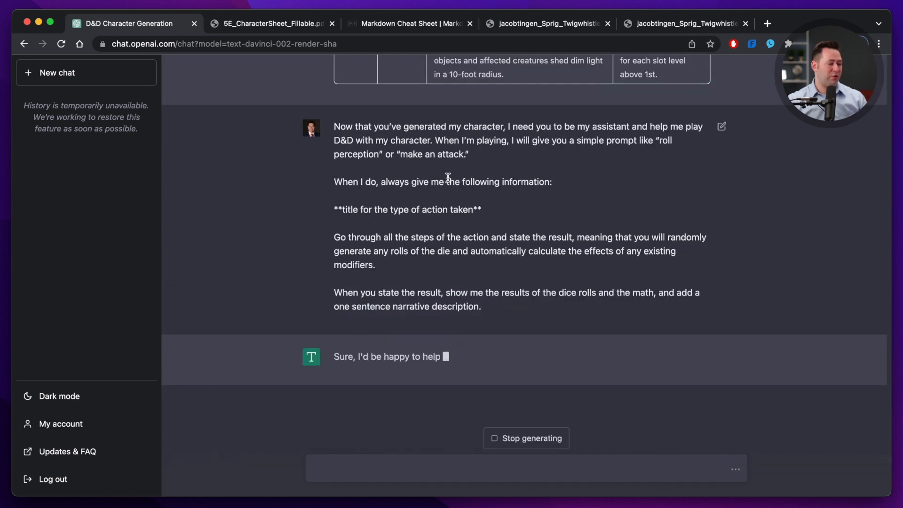
{"action": "left_click", "coordinate": [520, 438]}
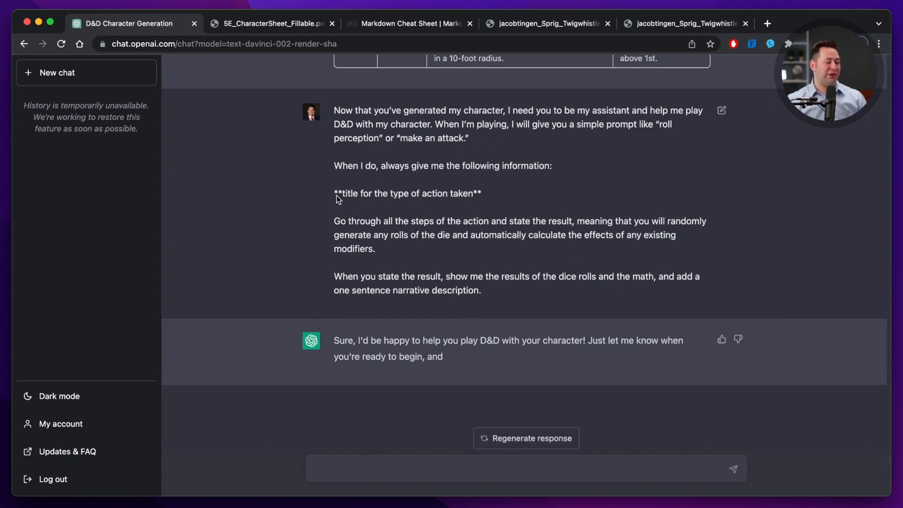
{"action": "left_click_drag", "start_coordinate": [335, 193], "coordinate": [494, 195]}
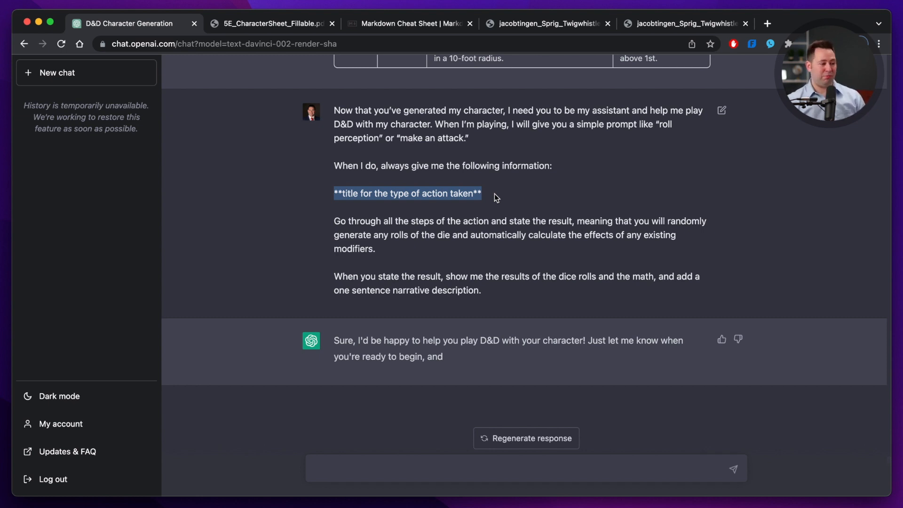
Send the prompt "roll stealth" and review the generated check
{"action": "left_click", "coordinate": [486, 467]}
{"action": "type", "text": "roll perceptio"}
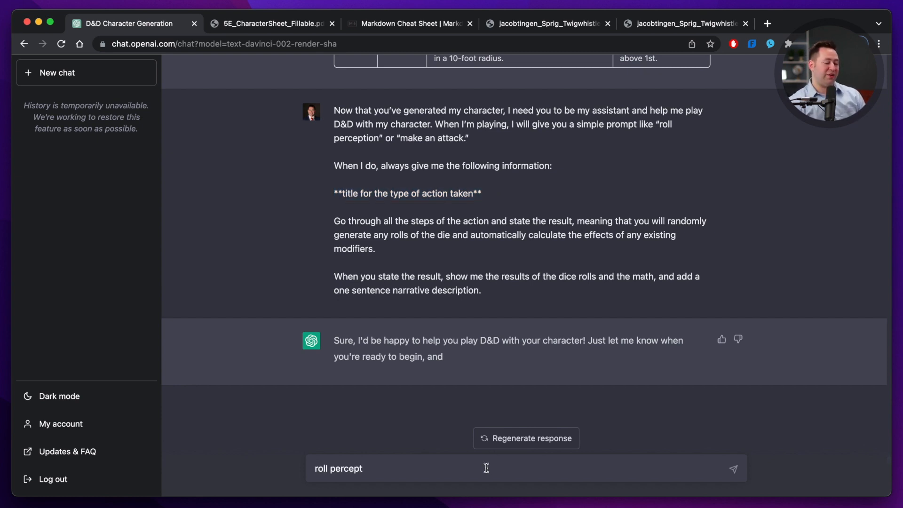
{"action": "key", "text": "BackSpace"}
{"action": "key", "text": "BackSpace"}
{"action": "key", "text": "BackSpace"}
{"action": "key", "text": "BackSpace"}
{"action": "key", "text": "BackSpace"}
{"action": "key", "text": "BackSpace"}
{"action": "type", "text": "stealt"}
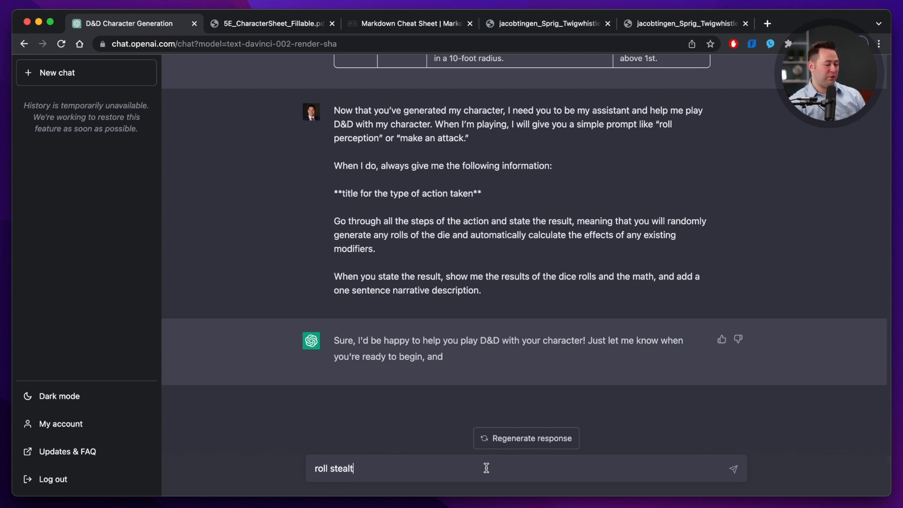
{"action": "type", "text": "h"}
{"action": "key", "text": "Return"}
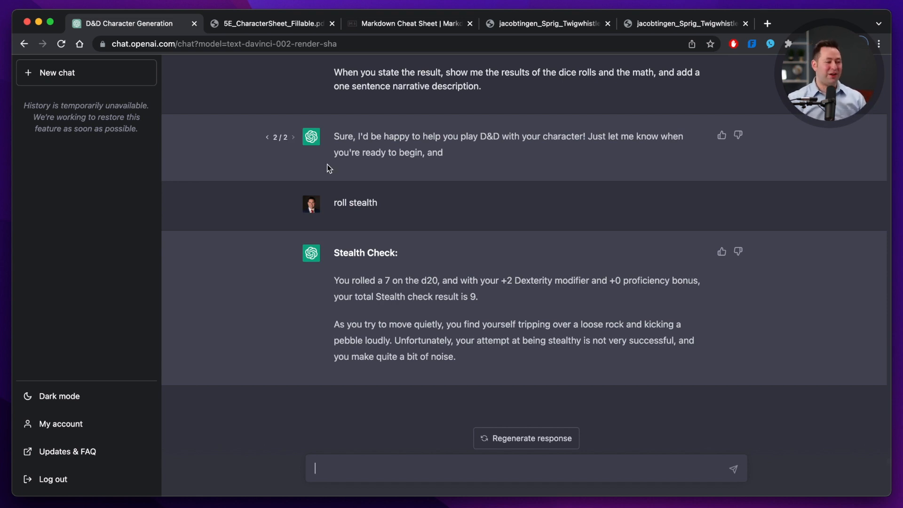
{"action": "scroll", "coordinate": [444, 266], "scroll_direction": "up", "scroll_amount": 3}
{"action": "scroll", "coordinate": [444, 267], "scroll_direction": "down", "scroll_amount": 3}
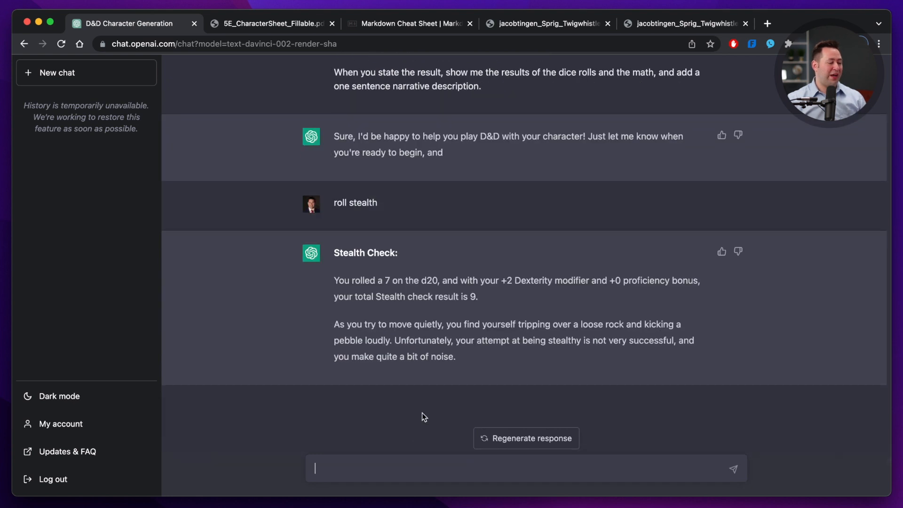
Send "Make an attack" and answer the question about weapon and target with "you choose"
{"action": "type", "text": "Make an attack"}
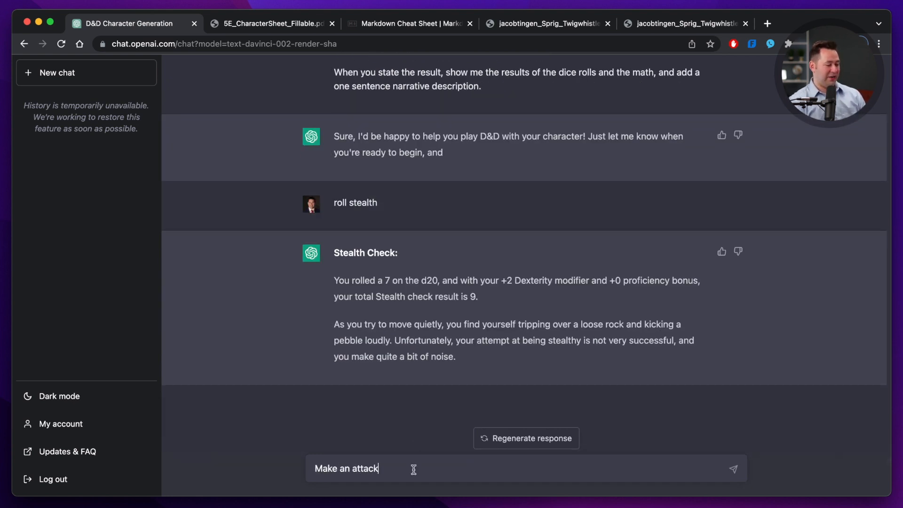
{"action": "key", "text": "Return"}
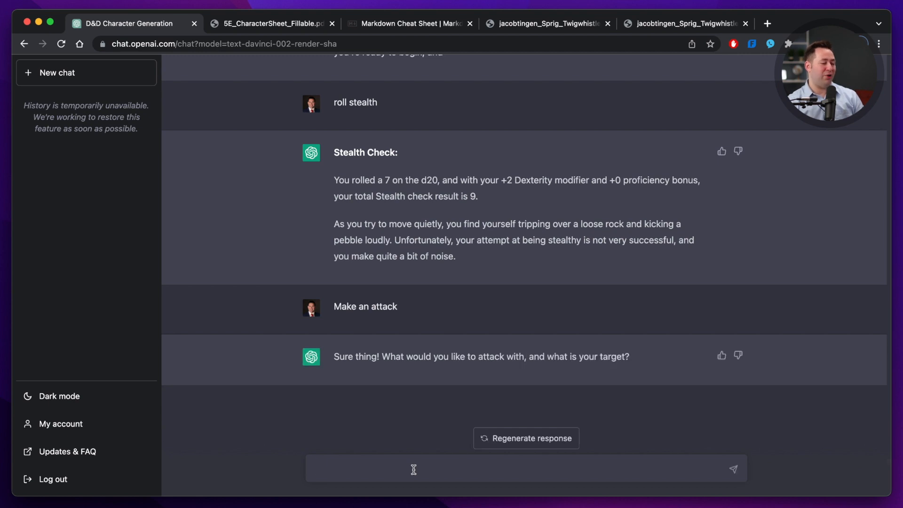
{"action": "type", "text": "you choose"}
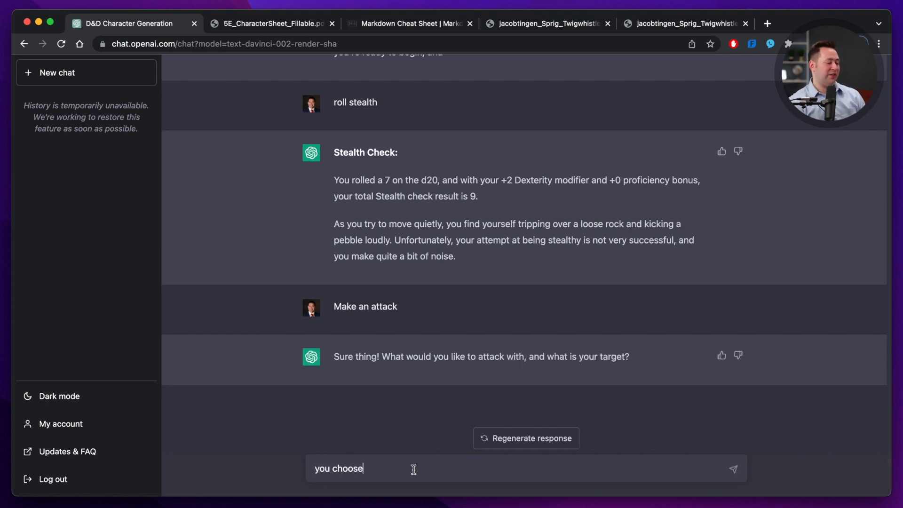
{"action": "key", "text": "Return"}
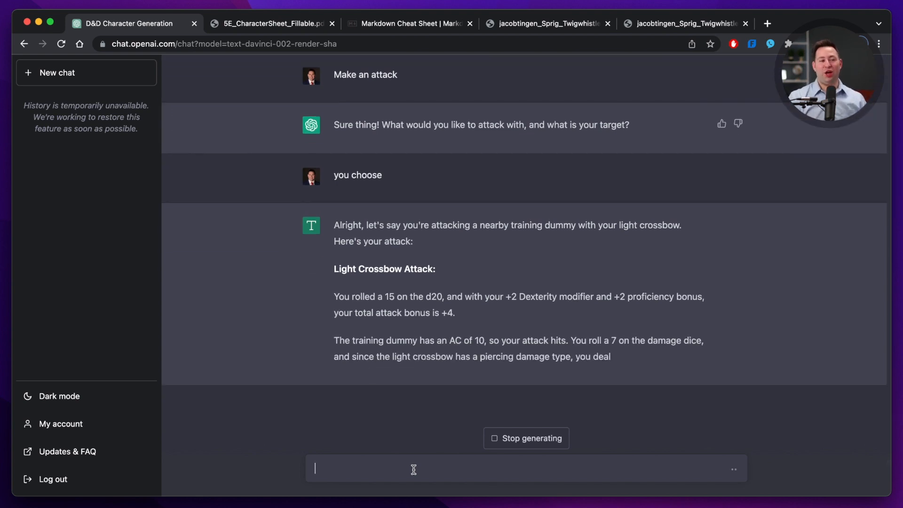
Send the prompt "make an attack, i'm going to attack an orc with my crossbow"
{"action": "type", "text": "mak"}
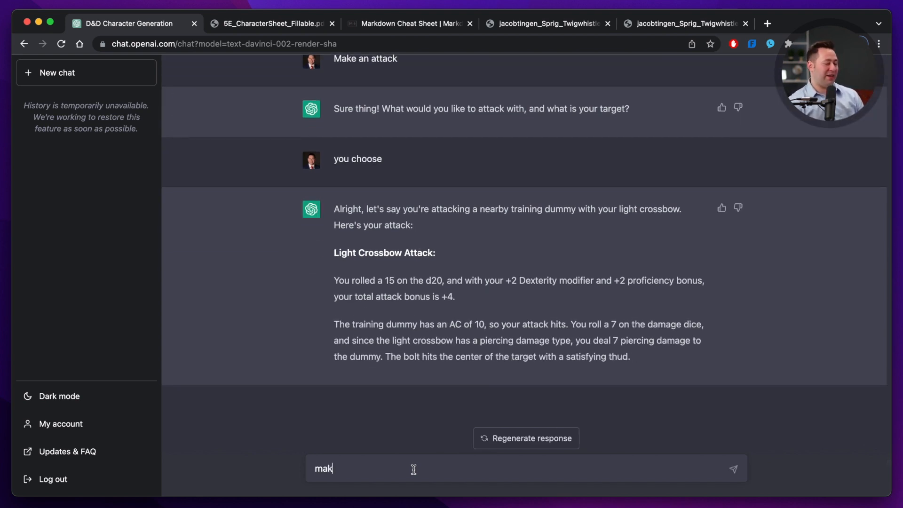
{"action": "type", "text": "e an attack"}
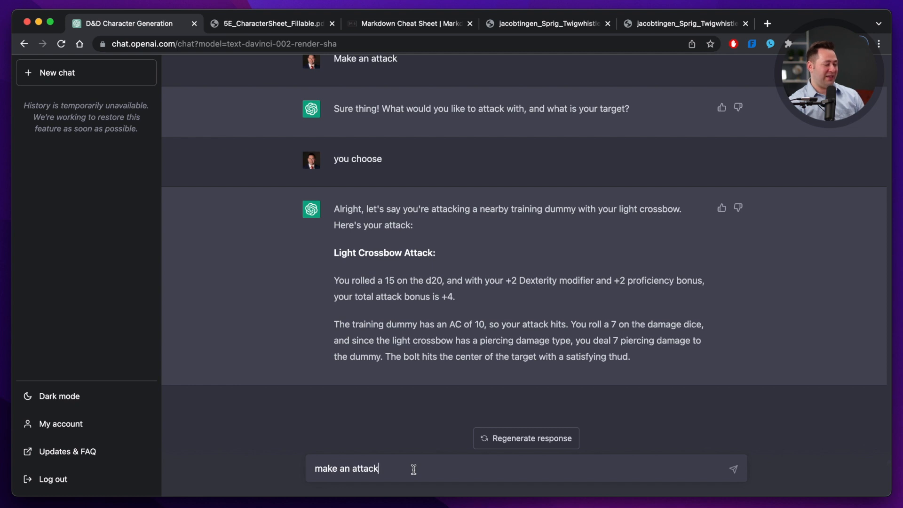
{"action": "type", "text": ", i'm going to at"}
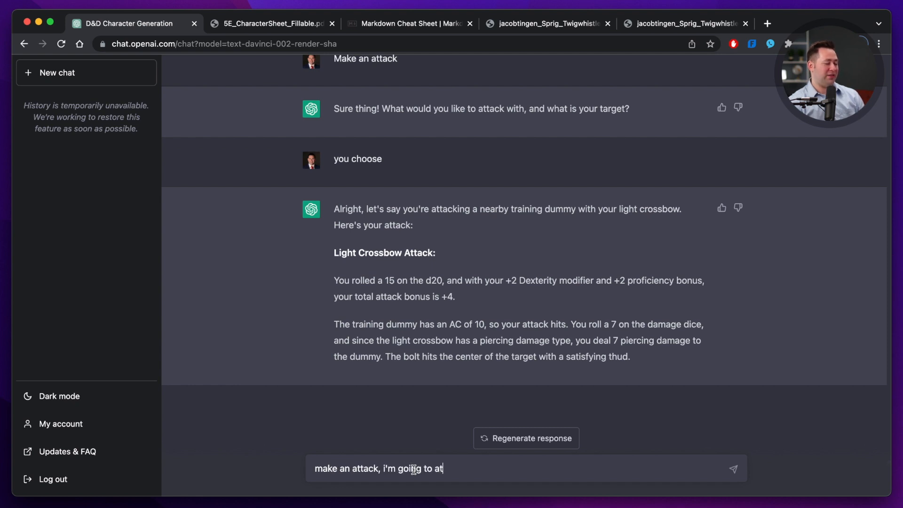
{"action": "type", "text": "tack an orce with"}
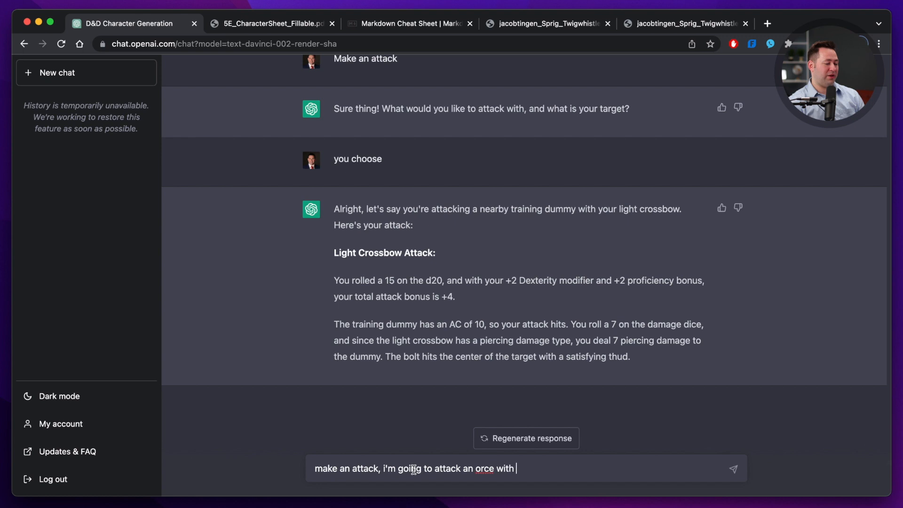
{"action": "key", "text": "BackSpace"}
{"action": "key", "text": "BackSpace"}
{"action": "key", "text": "BackSpace"}
{"action": "key", "text": "BackSpace"}
{"action": "key", "text": "BackSpace"}
{"action": "key", "text": "BackSpace"}
{"action": "key", "text": "BackSpace"}
{"action": "type", "text": "w"}
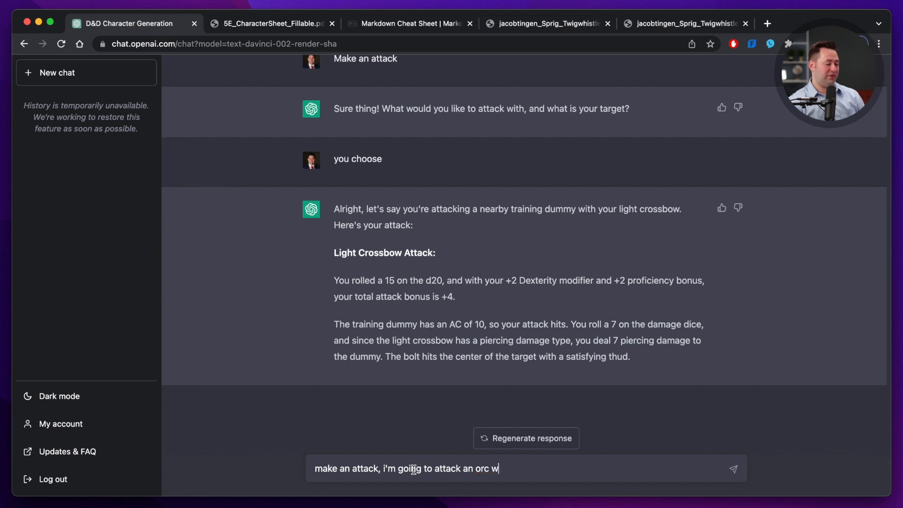
{"action": "type", "text": "ith my crossbow"}
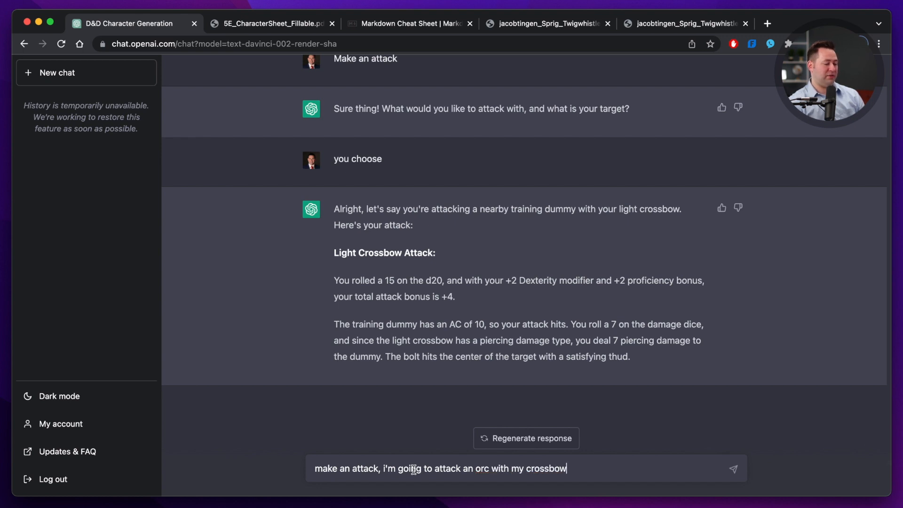
{"action": "key", "text": "Return"}
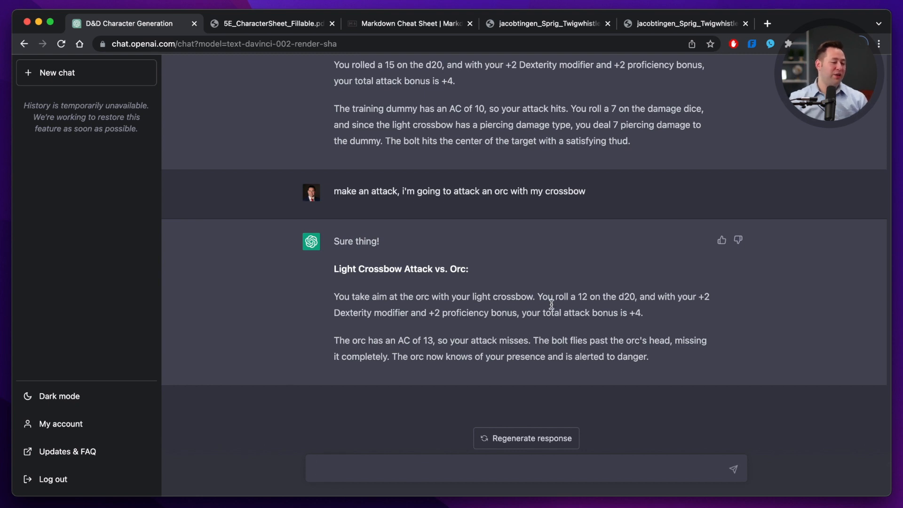
Highlight the roll and modifiers in the orc attack reply and check them against the character's Ability Scores table
{"action": "left_click_drag", "start_coordinate": [537, 296], "coordinate": [656, 314]}
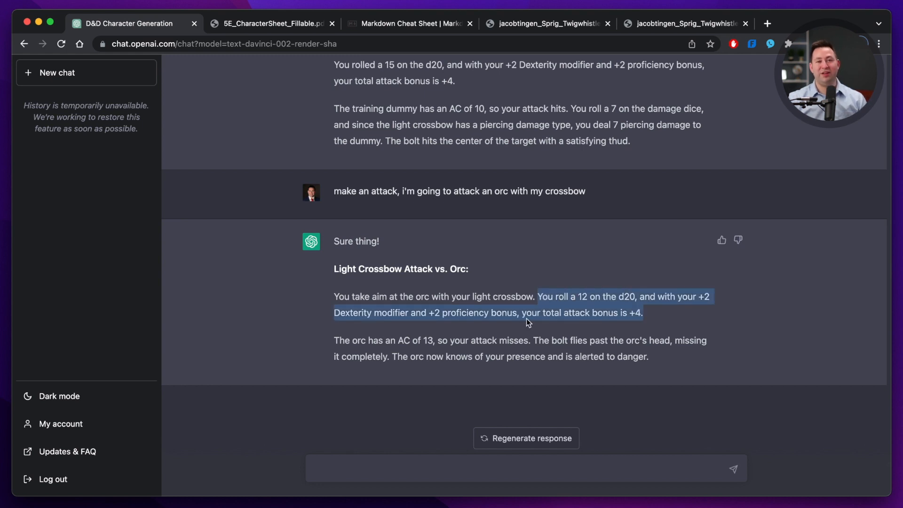
{"action": "scroll", "coordinate": [350, 289], "scroll_direction": "up", "scroll_amount": 20}
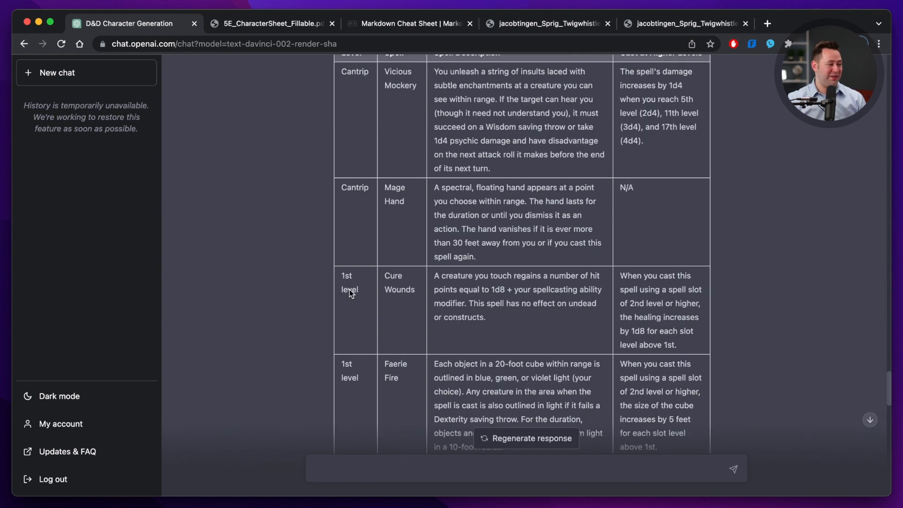
{"action": "scroll", "coordinate": [350, 288], "scroll_direction": "up", "scroll_amount": 20}
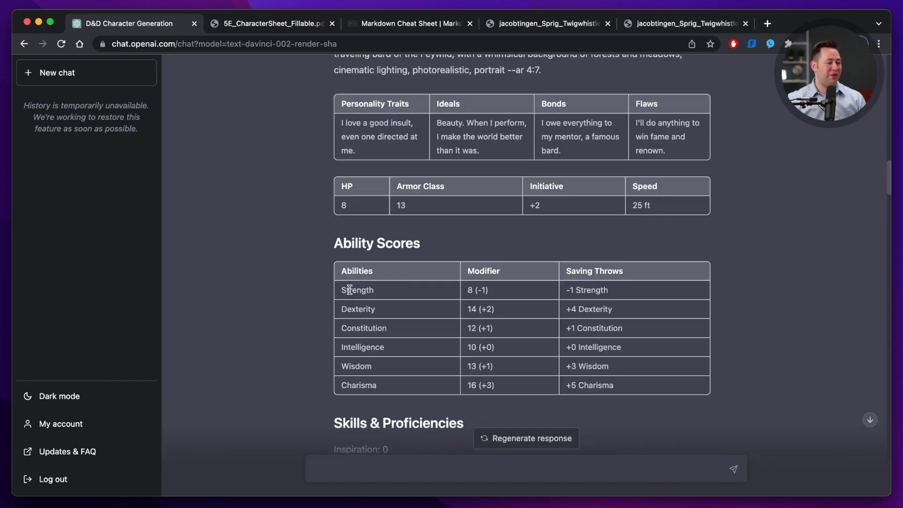
{"action": "scroll", "coordinate": [349, 289], "scroll_direction": "down", "scroll_amount": 20}
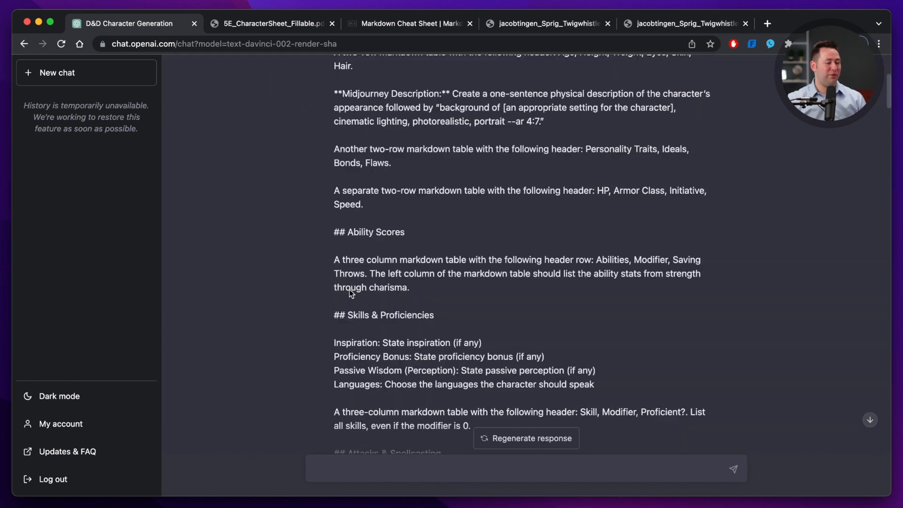
{"action": "scroll", "coordinate": [349, 289], "scroll_direction": "down", "scroll_amount": 7}
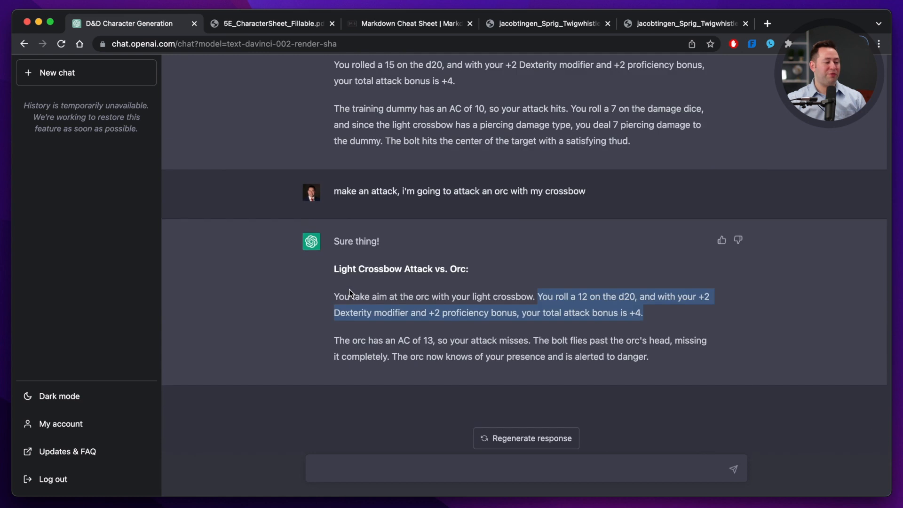
{"action": "left_click", "coordinate": [502, 279]}
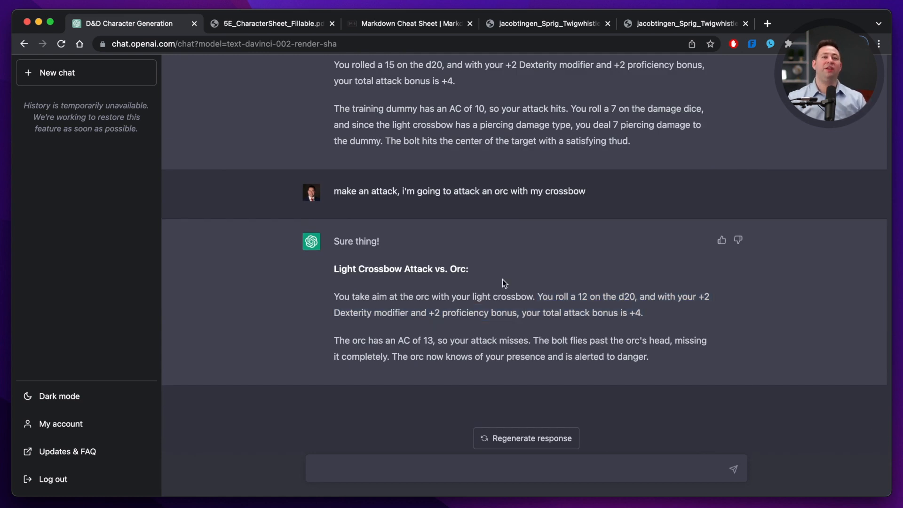
Start a new chat and submit the copied dungeon master prompt with the battle encounter format and "EC1" enemy combatant labelling
{"action": "left_click", "coordinate": [112, 76]}
{"action": "key", "text": "super+Tab"}
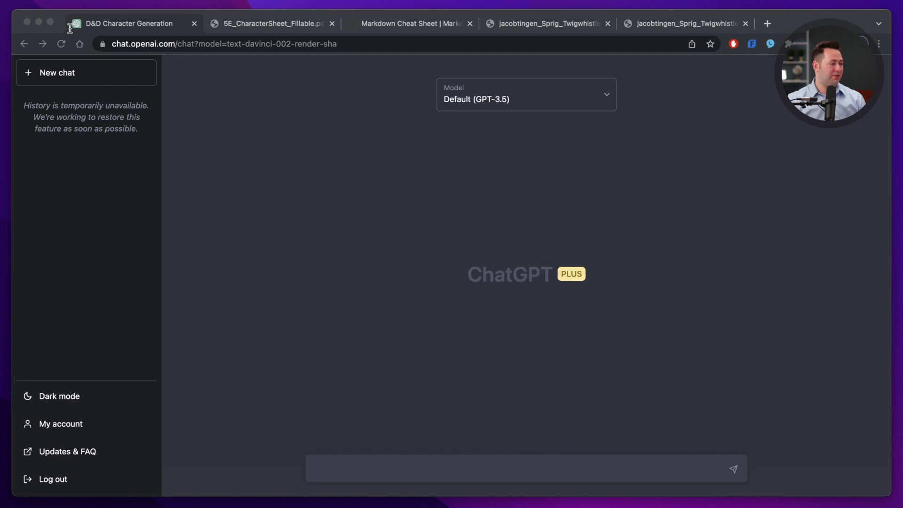
{"action": "left_click_drag", "start_coordinate": [69, 29], "coordinate": [278, 207]}
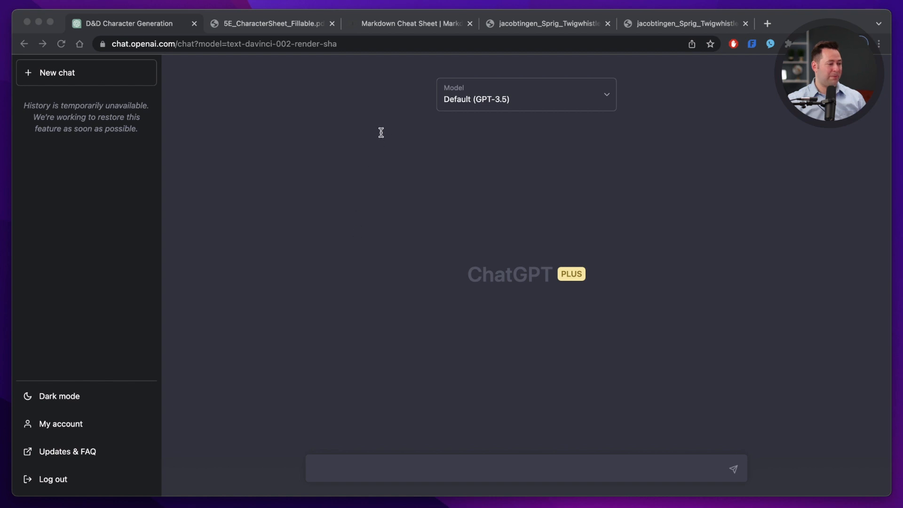
{"action": "left_click", "coordinate": [782, 276]}
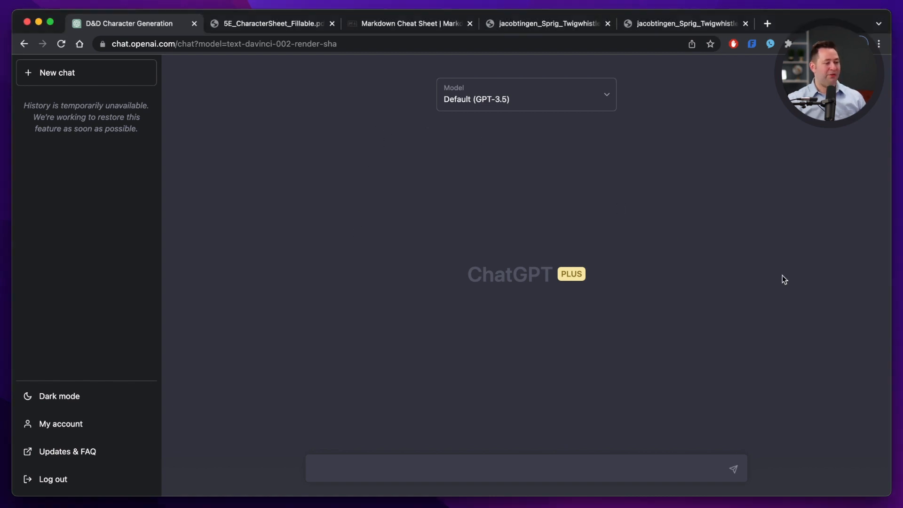
{"action": "left_click", "coordinate": [549, 468]}
{"action": "key", "text": "super+v"}
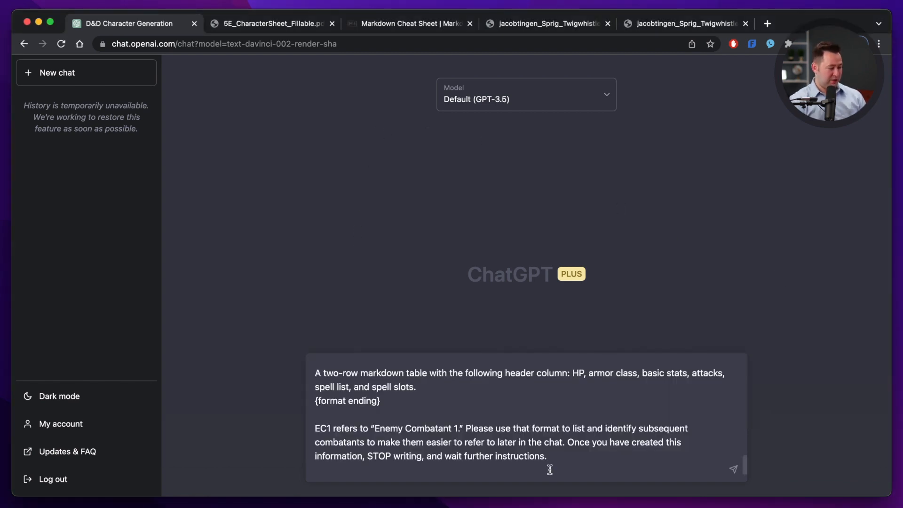
{"action": "key", "text": "Return"}
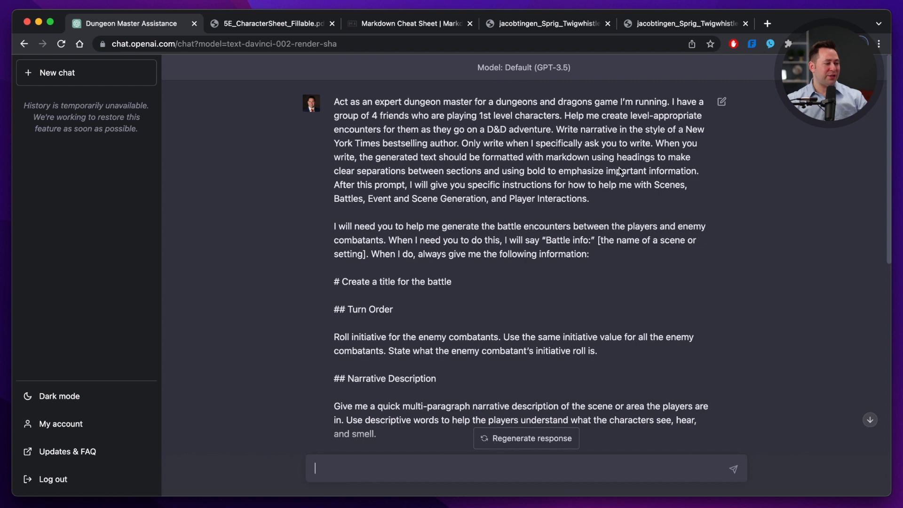
Review the opening paragraph of the dungeon master prompt, highlighting it and the phrase "Event and Scene Generation"
{"action": "scroll", "coordinate": [619, 168], "scroll_direction": "down", "scroll_amount": 1}
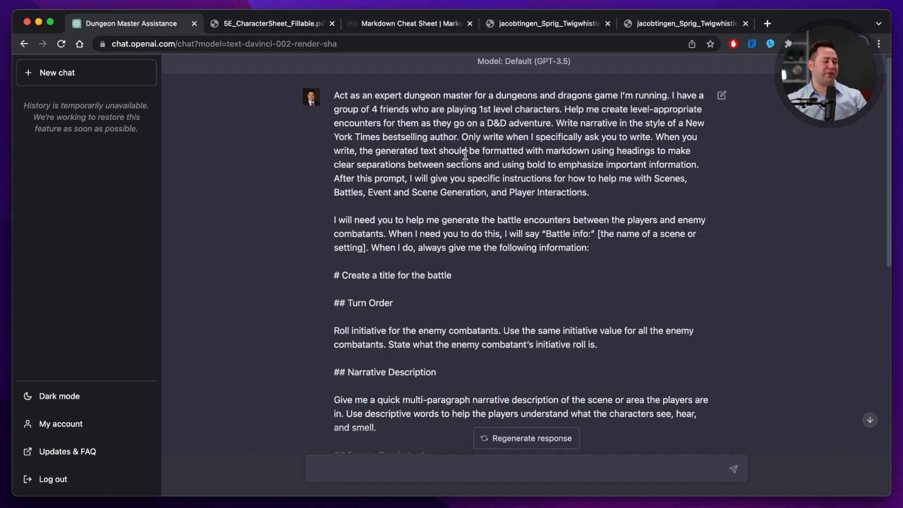
{"action": "left_click_drag", "start_coordinate": [333, 95], "coordinate": [595, 203]}
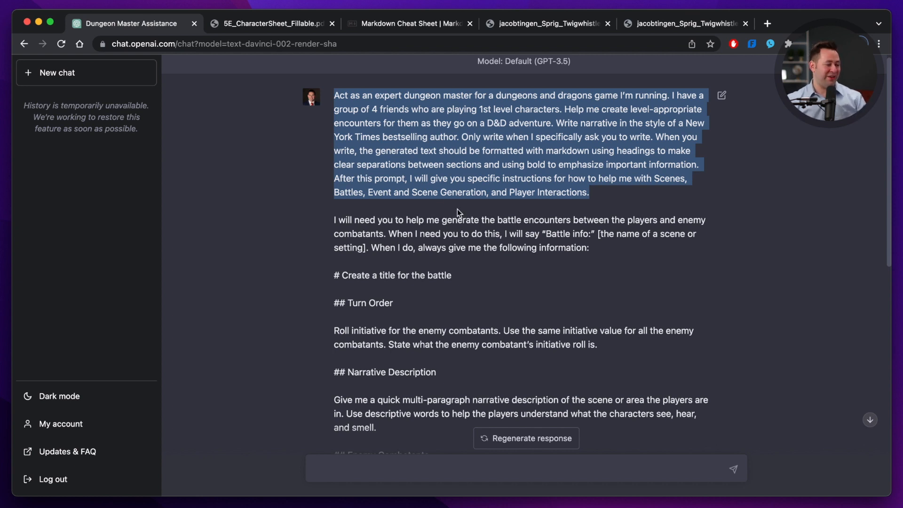
{"action": "left_click_drag", "start_coordinate": [368, 192], "coordinate": [486, 192]}
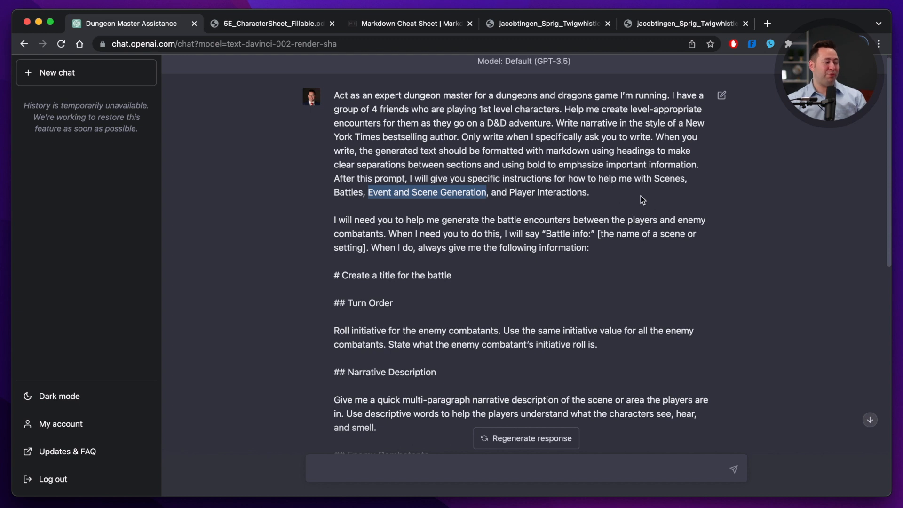
Review the battle encounter instructions in the dungeon master prompt, highlighting the opening sentence, the battle title line and the "## Turn Order" heading
{"action": "scroll", "coordinate": [677, 227], "scroll_direction": "down", "scroll_amount": 2}
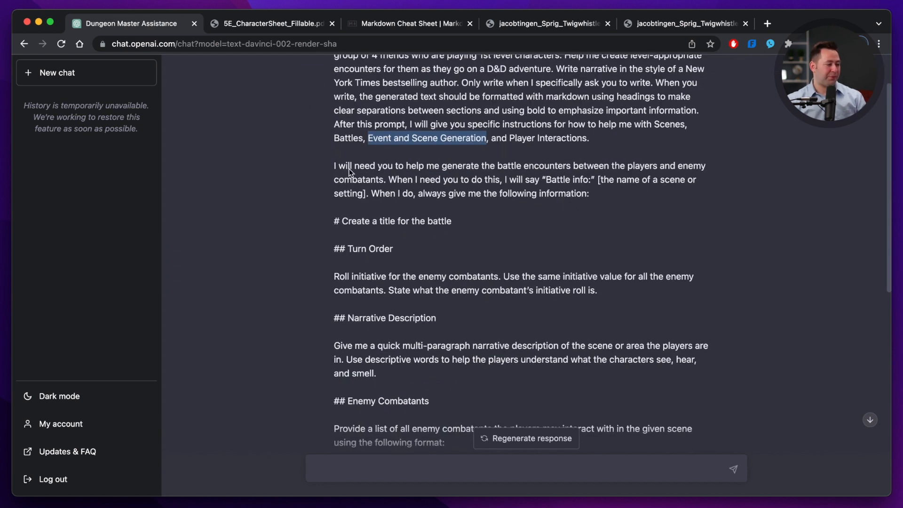
{"action": "left_click_drag", "start_coordinate": [332, 165], "coordinate": [611, 167]}
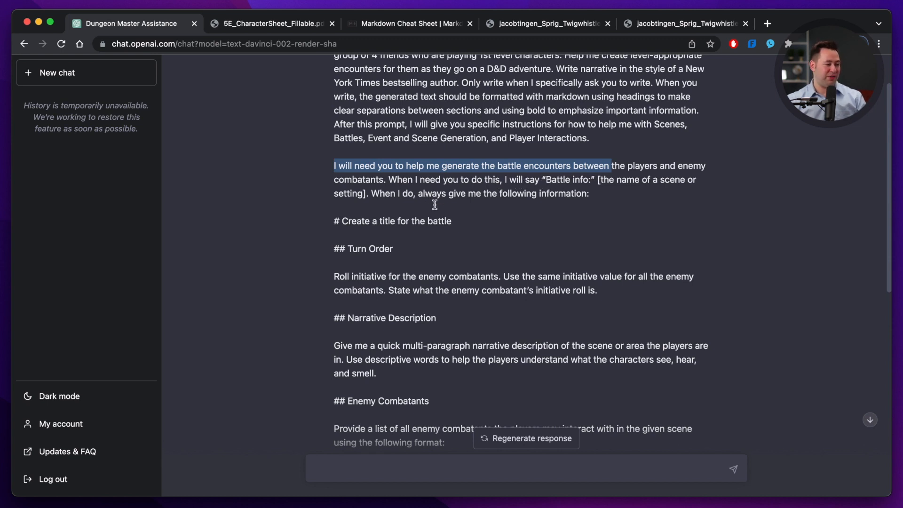
{"action": "scroll", "coordinate": [458, 214], "scroll_direction": "down", "scroll_amount": 3}
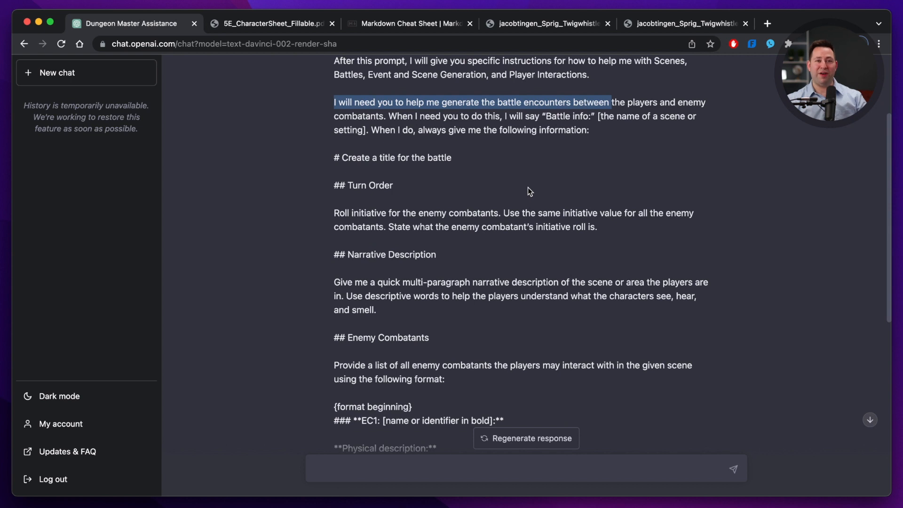
{"action": "left_click_drag", "start_coordinate": [333, 158], "coordinate": [471, 163]}
{"action": "left_click_drag", "start_coordinate": [335, 185], "coordinate": [405, 183]}
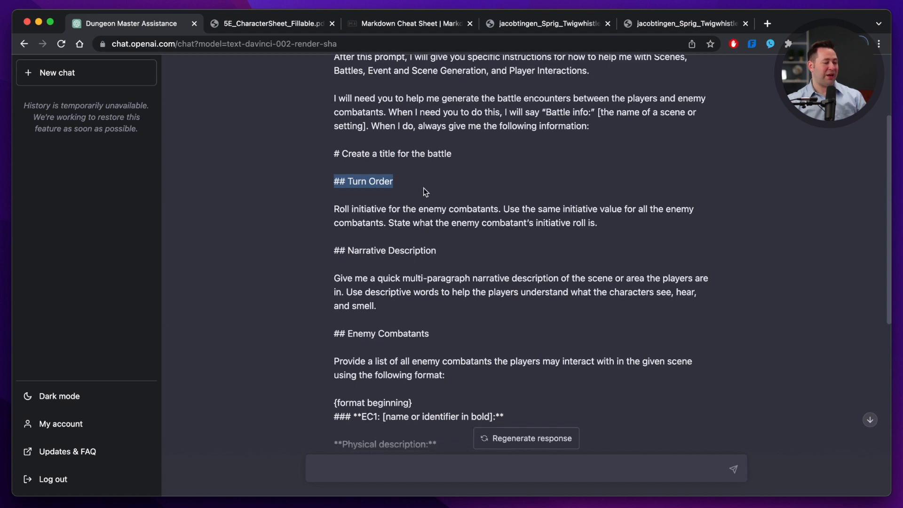
{"action": "scroll", "coordinate": [398, 184], "scroll_direction": "down", "scroll_amount": 3}
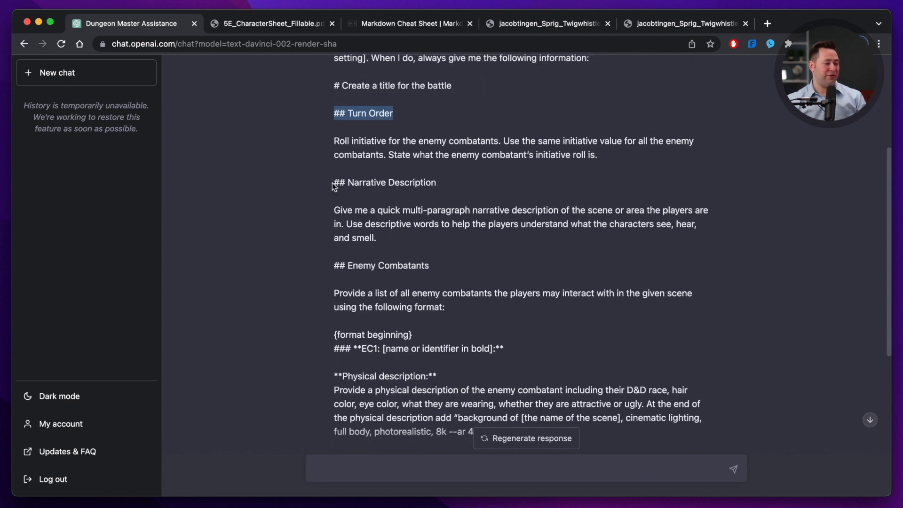
Review the Enemy Combatants section of the prompt, highlighting the "{format beginning}" and "{format ending}" markers
{"action": "scroll", "coordinate": [444, 245], "scroll_direction": "down", "scroll_amount": 6}
{"action": "scroll", "coordinate": [444, 245], "scroll_direction": "down", "scroll_amount": 1}
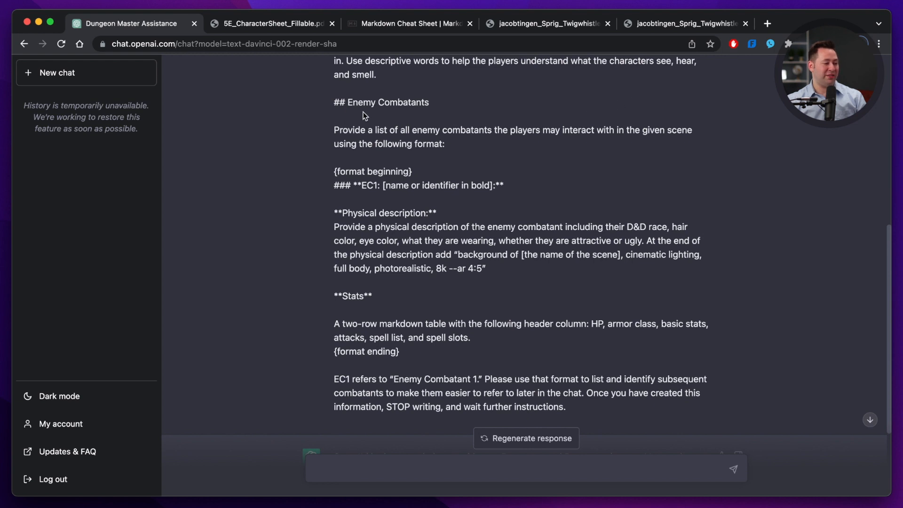
{"action": "scroll", "coordinate": [539, 162], "scroll_direction": "down", "scroll_amount": 1}
{"action": "scroll", "coordinate": [538, 162], "scroll_direction": "down", "scroll_amount": 1}
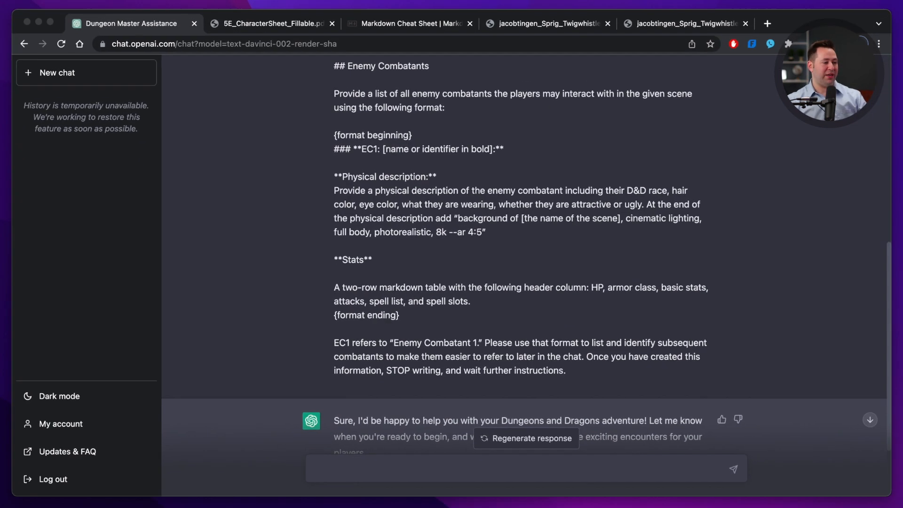
{"action": "left_click", "coordinate": [717, 333]}
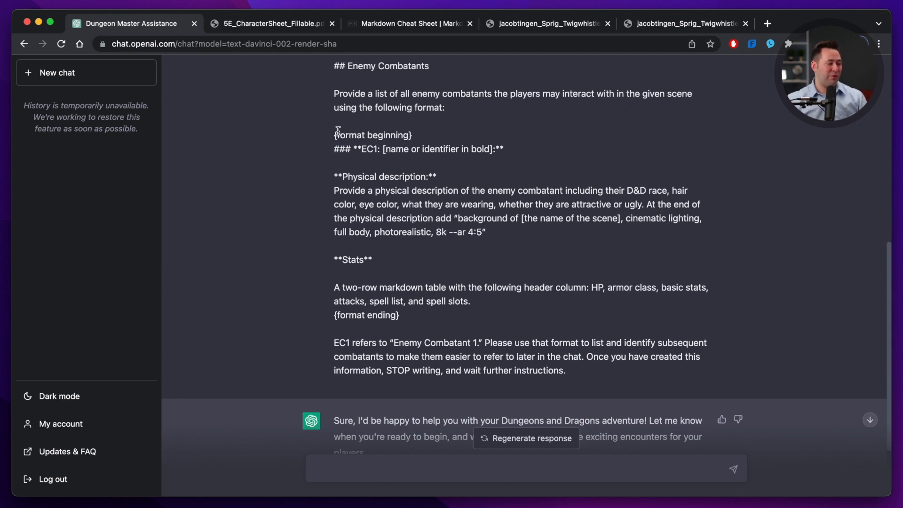
{"action": "left_click_drag", "start_coordinate": [338, 133], "coordinate": [456, 133]}
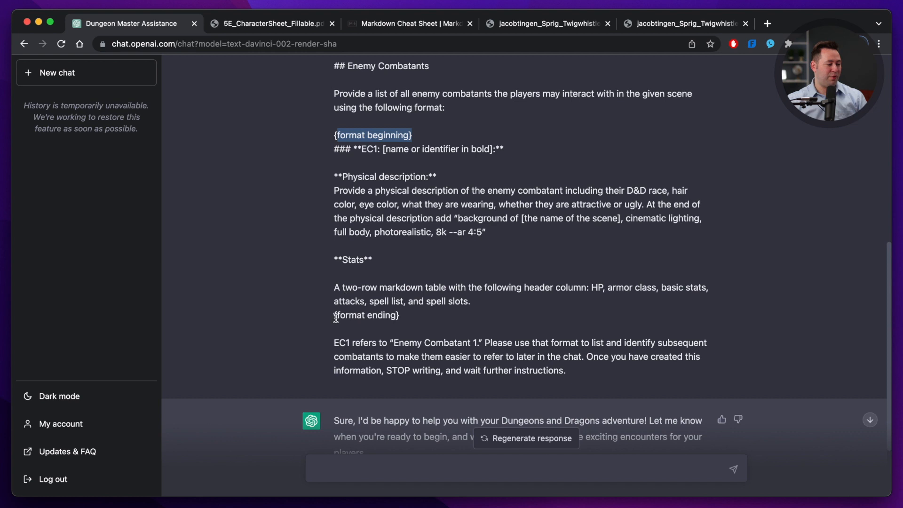
{"action": "left_click_drag", "start_coordinate": [336, 318], "coordinate": [417, 319]}
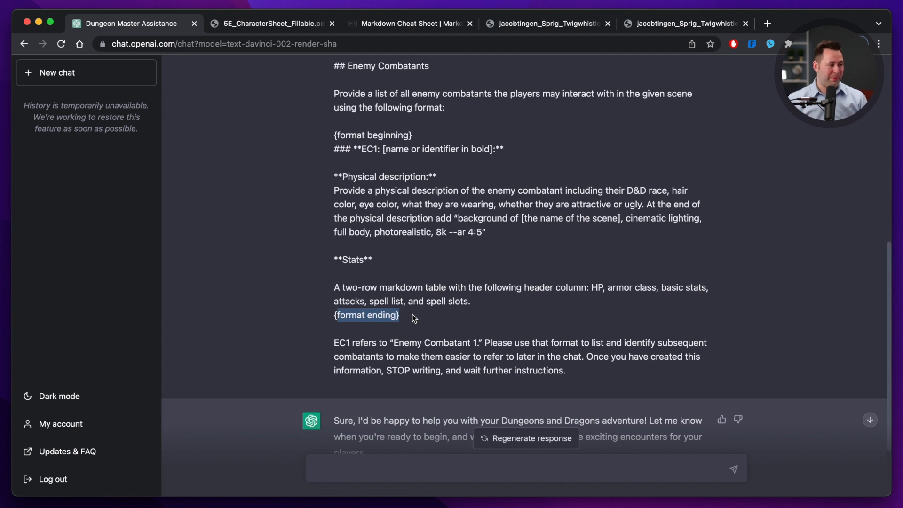
Examine the rest of the enemy format, highlighting the physical description instructions that end in "8k --ar 4:5"
{"action": "scroll", "coordinate": [419, 192], "scroll_direction": "down", "scroll_amount": 1}
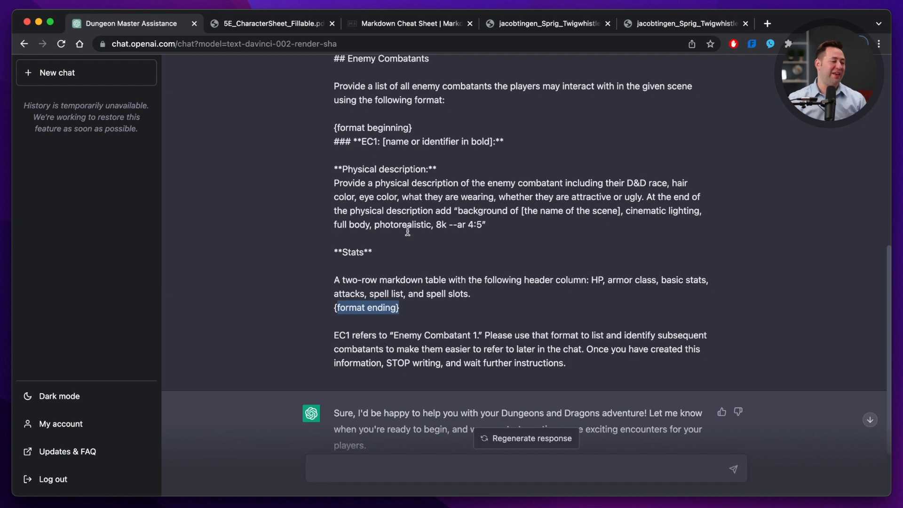
{"action": "scroll", "coordinate": [405, 232], "scroll_direction": "down", "scroll_amount": 2}
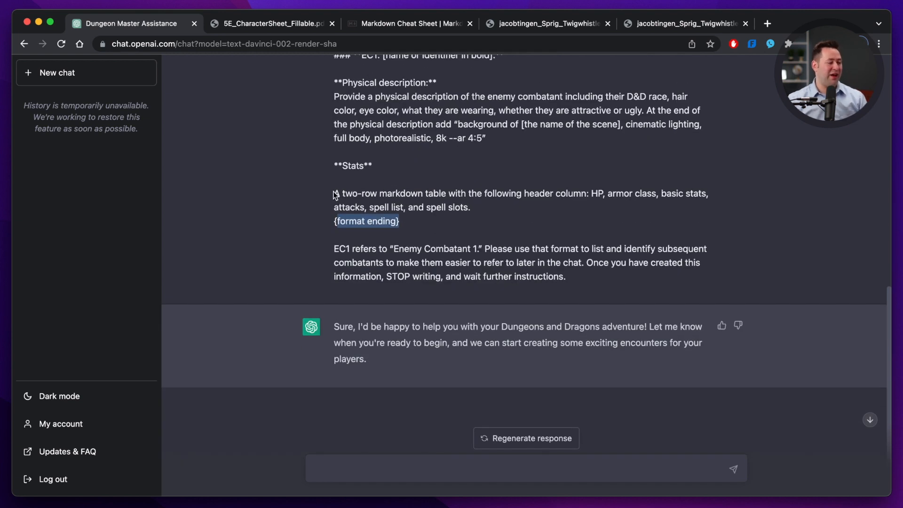
{"action": "scroll", "coordinate": [493, 216], "scroll_direction": "up", "scroll_amount": 1}
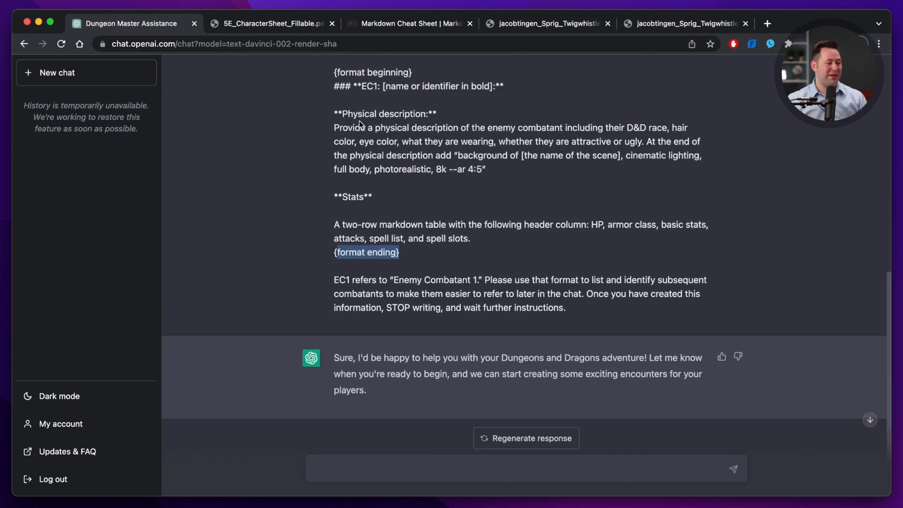
{"action": "left_click_drag", "start_coordinate": [338, 129], "coordinate": [477, 170]}
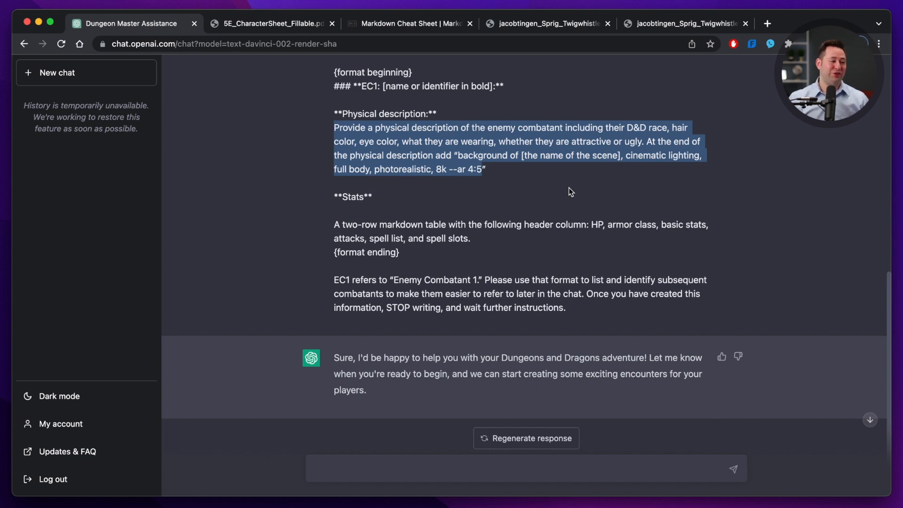
{"action": "scroll", "coordinate": [534, 246], "scroll_direction": "down", "scroll_amount": 2}
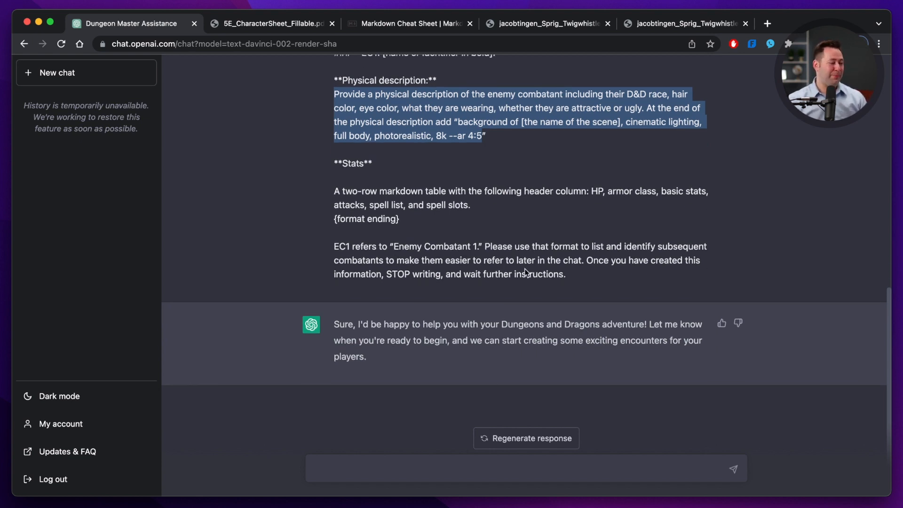
Send the prompt "battle info: tavern brawl"
{"action": "left_click", "coordinate": [472, 470]}
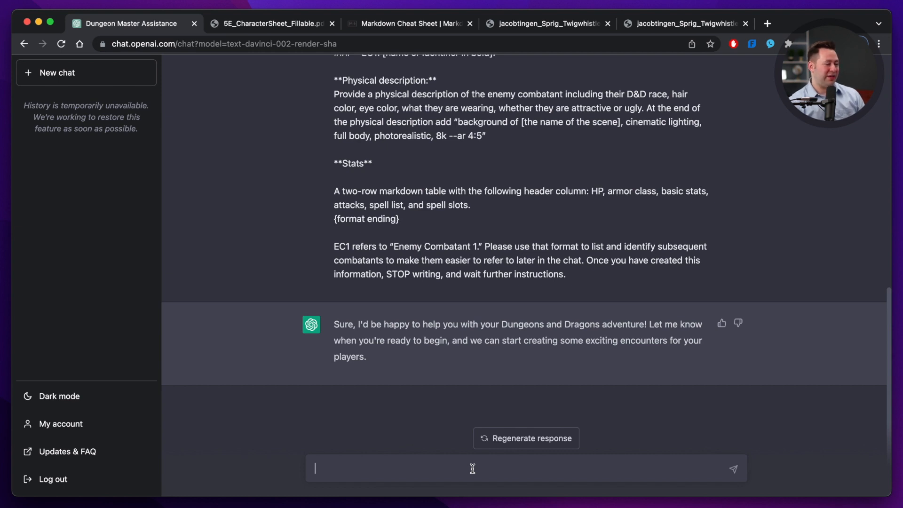
{"action": "type", "text": "battle inf"}
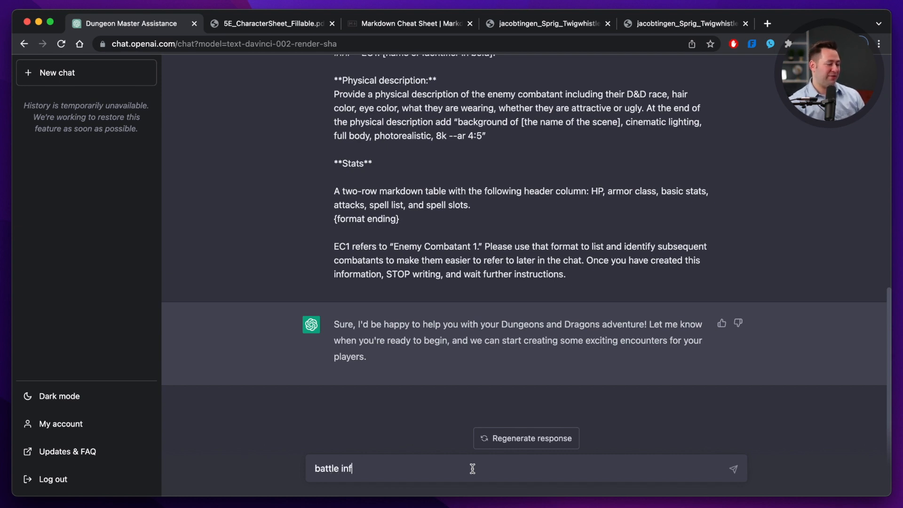
{"action": "type", "text": "o: tavern brawl"}
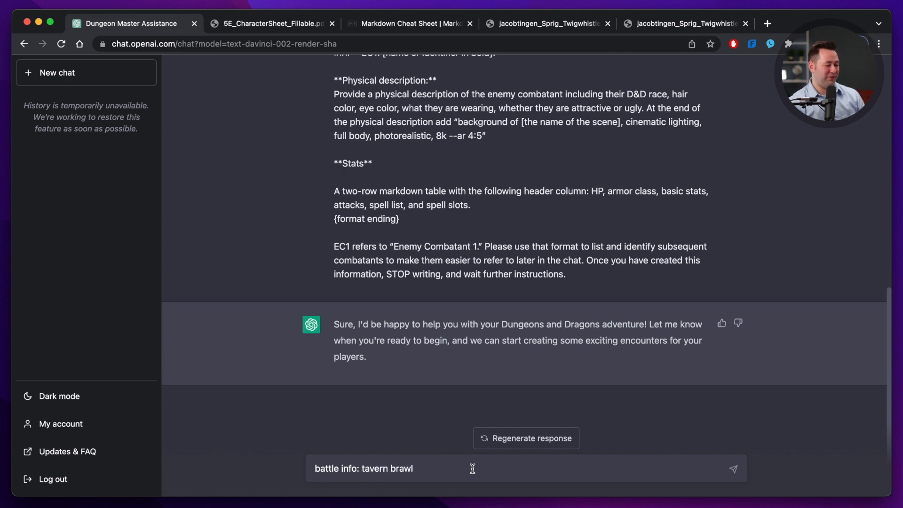
{"action": "key", "text": "Return"}
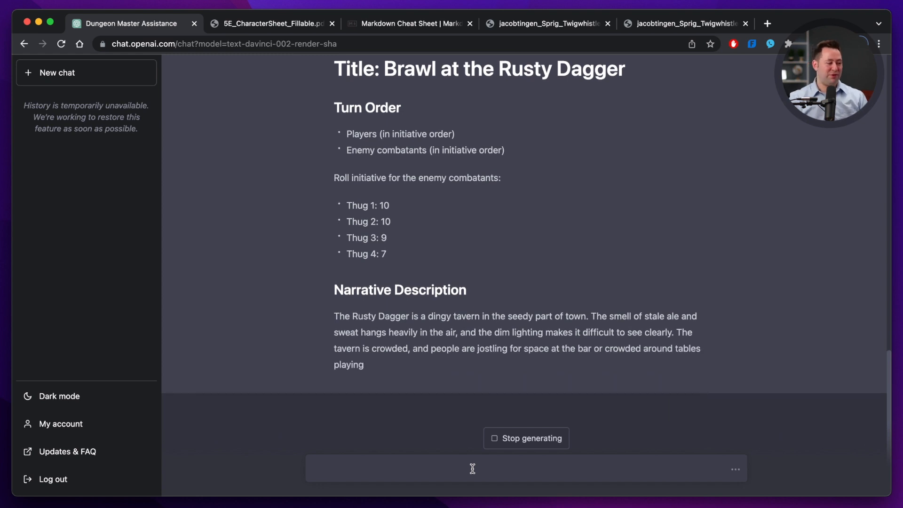
Compare the generated turn order with the original prompt, highlighting its instruction on rolling initiative for the enemy combatants
{"action": "scroll", "coordinate": [411, 162], "scroll_direction": "up", "scroll_amount": 1}
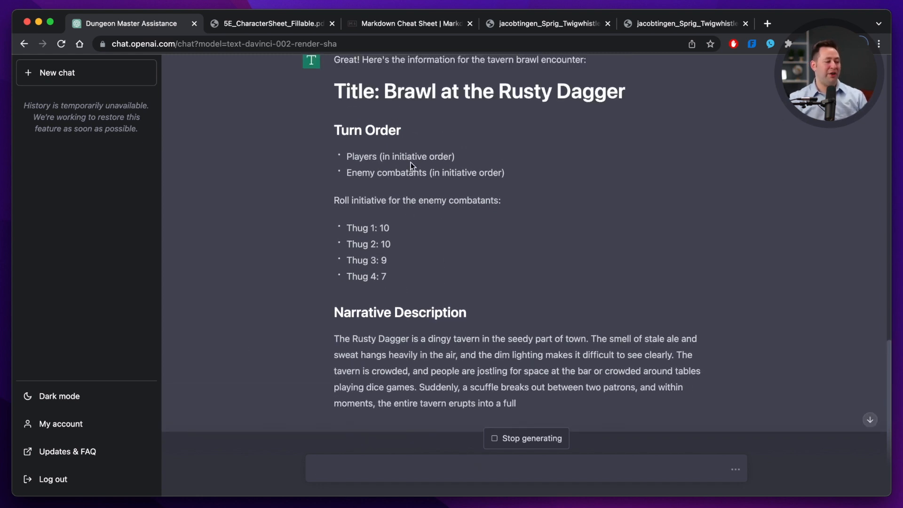
{"action": "scroll", "coordinate": [398, 191], "scroll_direction": "up", "scroll_amount": 15}
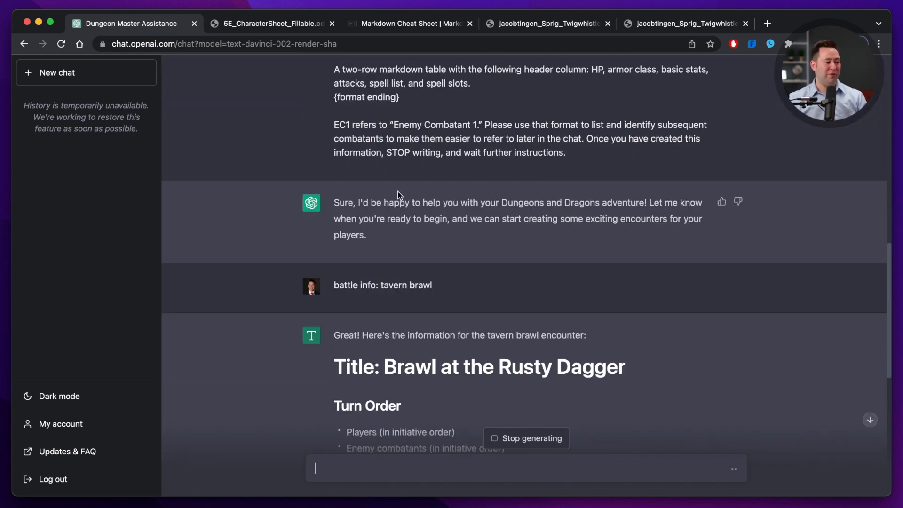
{"action": "scroll", "coordinate": [480, 303], "scroll_direction": "down", "scroll_amount": 3}
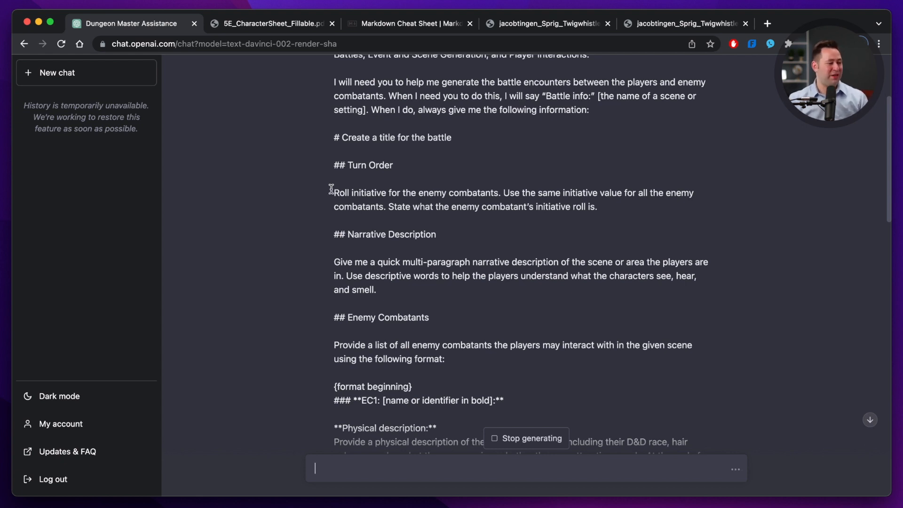
{"action": "left_click_drag", "start_coordinate": [345, 194], "coordinate": [623, 206]}
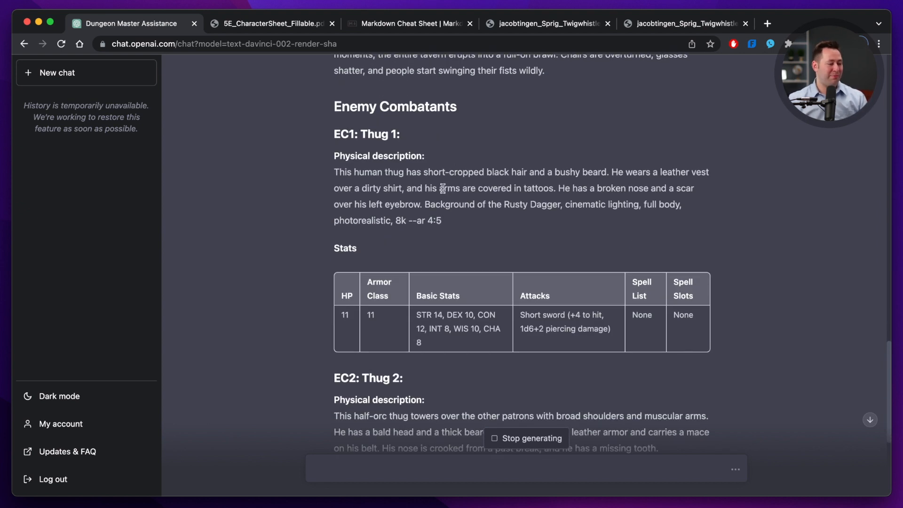
Highlight the "EC1: Thug 1:" heading and that combatant's physical description in the tavern brawl reply
{"action": "left_click_drag", "start_coordinate": [333, 134], "coordinate": [410, 139]}
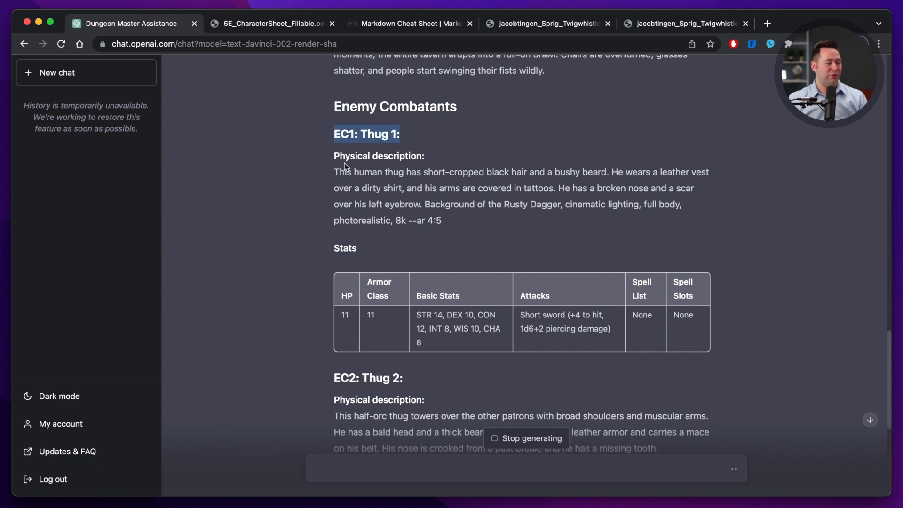
{"action": "left_click_drag", "start_coordinate": [336, 172], "coordinate": [443, 221]}
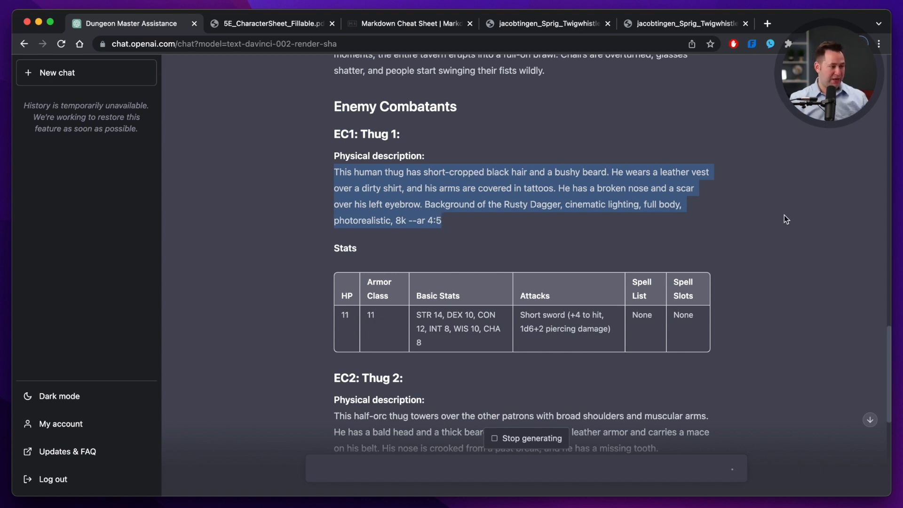
{"action": "left_click", "coordinate": [901, 206]}
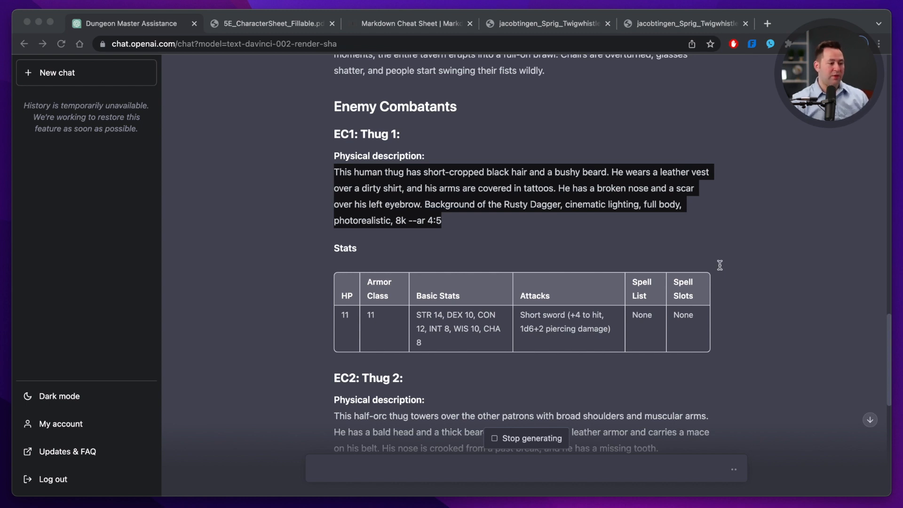
{"action": "left_click", "coordinate": [774, 350]}
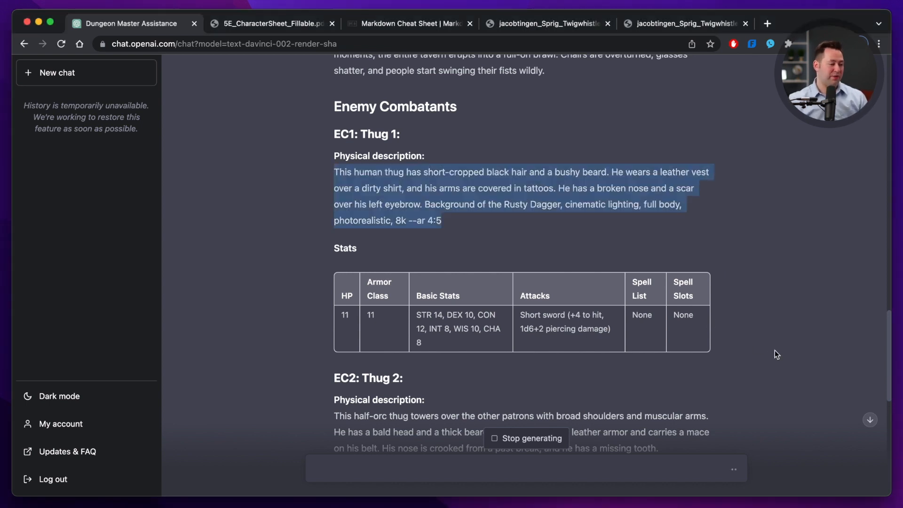
Look through the stats tables and descriptions of the three thugs in the tavern brawl reply
{"action": "scroll", "coordinate": [774, 350], "scroll_direction": "down", "scroll_amount": 2}
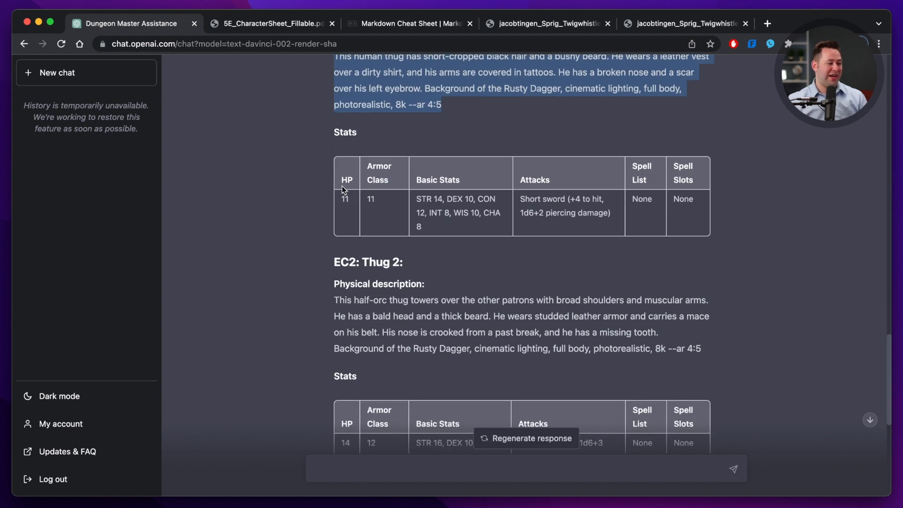
{"action": "scroll", "coordinate": [525, 252], "scroll_direction": "down", "scroll_amount": 4}
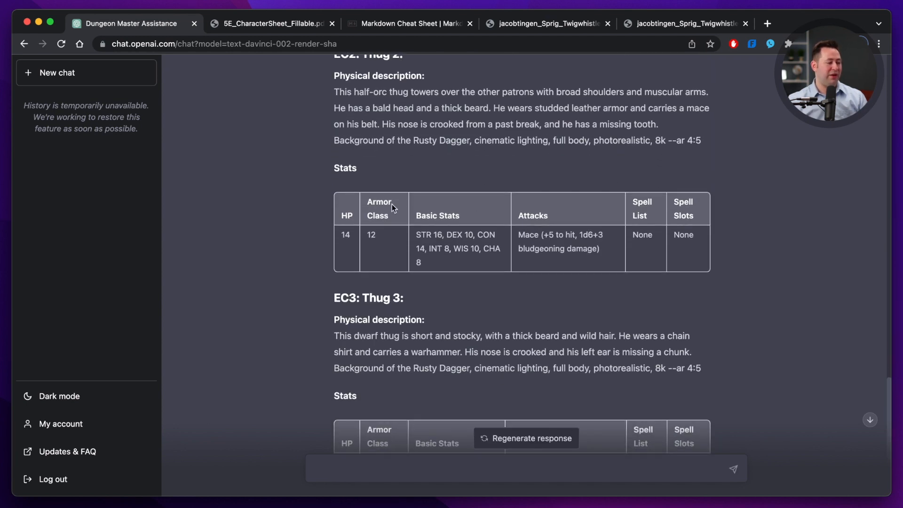
{"action": "scroll", "coordinate": [456, 256], "scroll_direction": "up", "scroll_amount": 2}
{"action": "scroll", "coordinate": [456, 257], "scroll_direction": "down", "scroll_amount": 3}
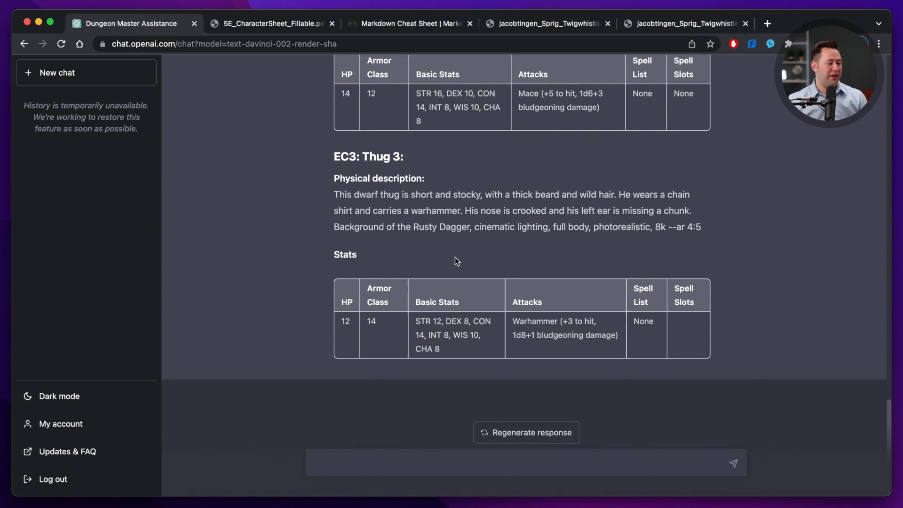
Send the prompt "I want to add one more enemy combatant. Give me a level 15 washed up wizard"
{"action": "left_click", "coordinate": [583, 472]}
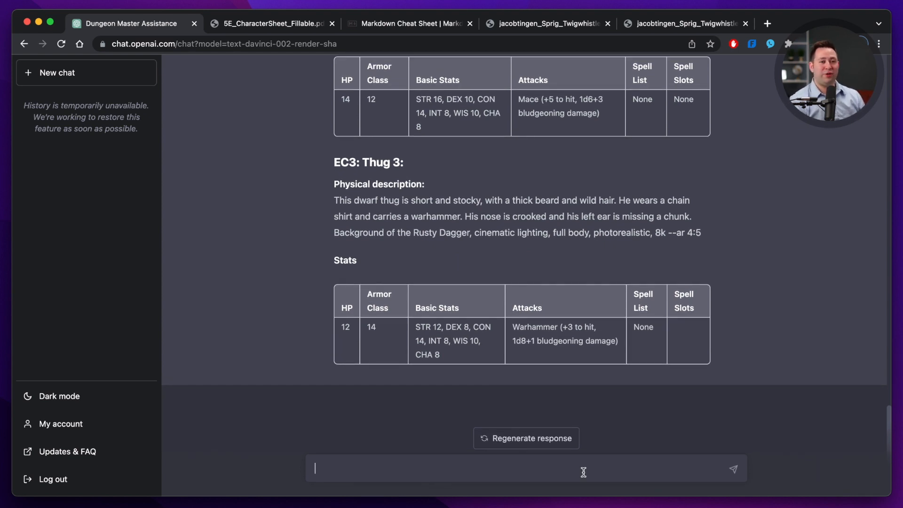
{"action": "type", "text": "I want "}
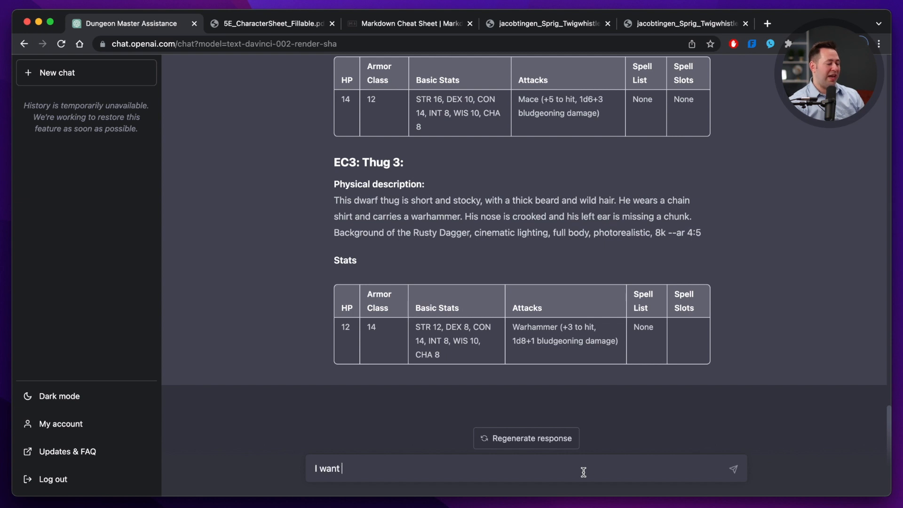
{"action": "type", "text": "to add one more "}
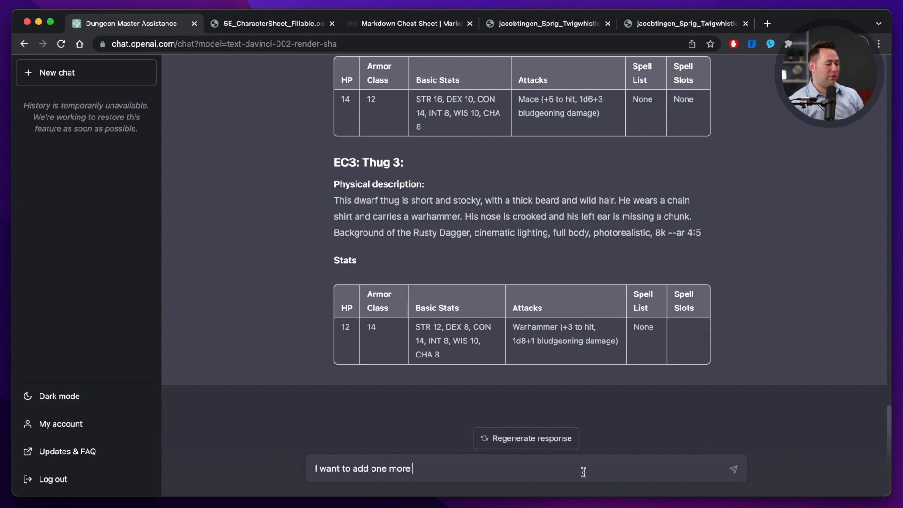
{"action": "type", "text": "enemy combatant. Give"}
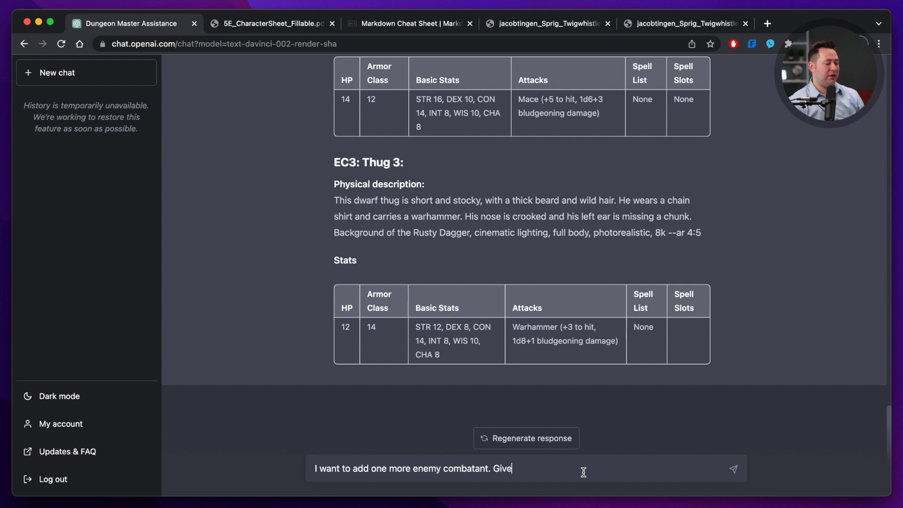
{"action": "type", "text": " me a level 15"}
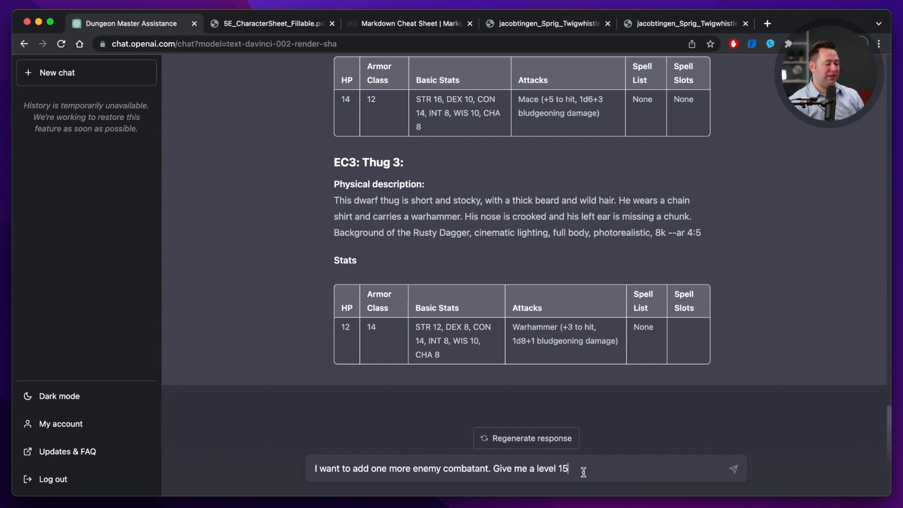
{"action": "type", "text": " washed up wizard"}
{"action": "key", "text": "Return"}
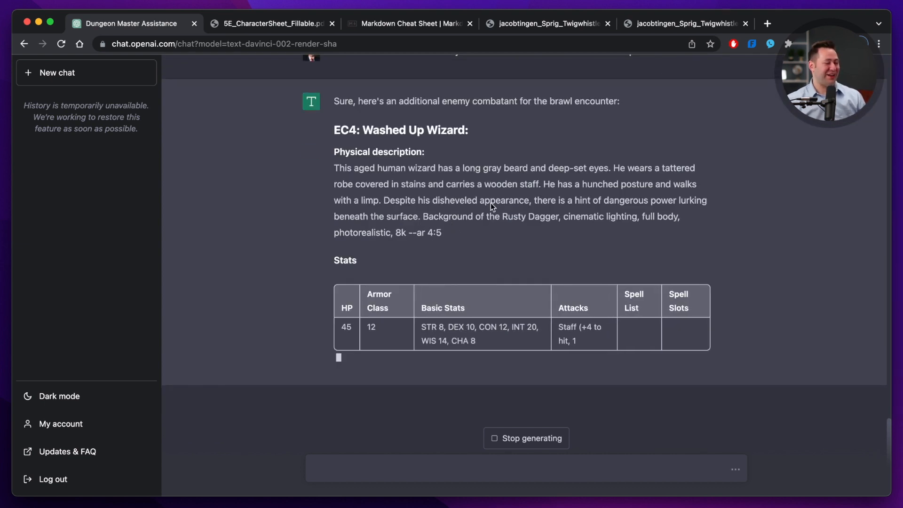
Select the Washed Up Wizard's physical description and view the generated human thug portraits before returning to the Dungeon Master Assistance chat
{"action": "scroll", "coordinate": [491, 202], "scroll_direction": "up", "scroll_amount": 2}
{"action": "left_click_drag", "start_coordinate": [335, 226], "coordinate": [442, 290]}
{"action": "key", "text": "super+Tab"}
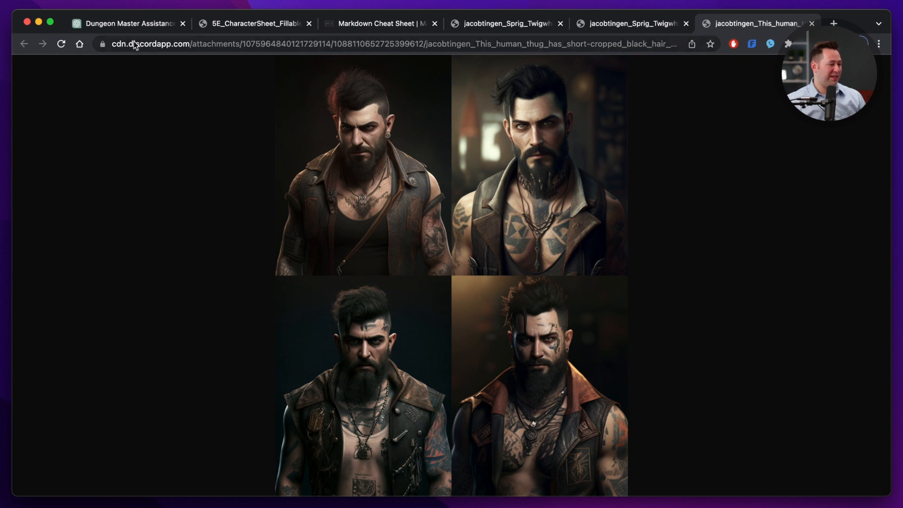
{"action": "left_click", "coordinate": [132, 24]}
Look through the Washed Up Wizard's physical description, stats table and spell list in the reply
{"action": "scroll", "coordinate": [342, 361], "scroll_direction": "down", "scroll_amount": 2}
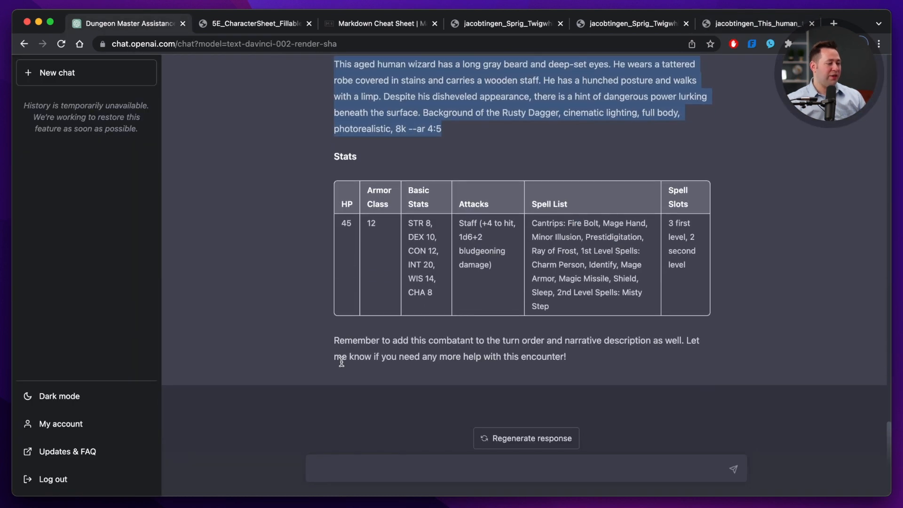
{"action": "scroll", "coordinate": [340, 360], "scroll_direction": "up", "scroll_amount": 2}
{"action": "left_click", "coordinate": [519, 180]}
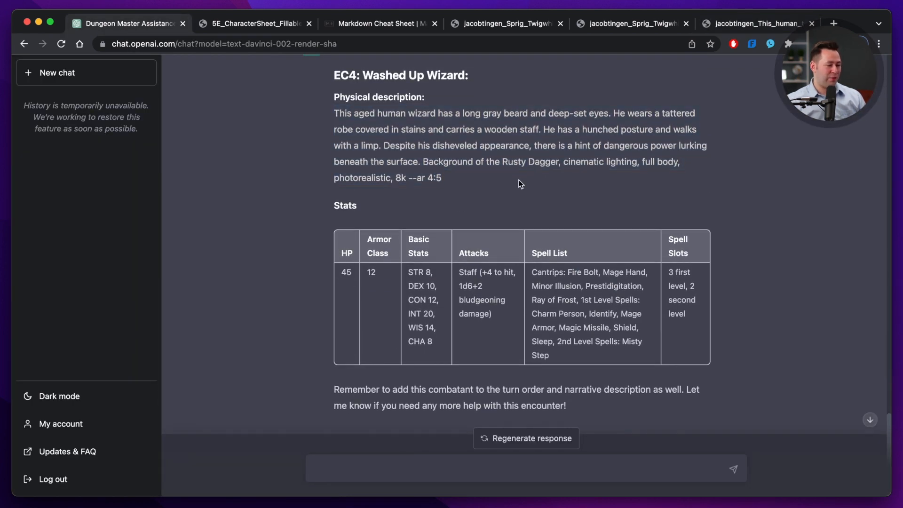
{"action": "scroll", "coordinate": [519, 183], "scroll_direction": "down", "scroll_amount": 1}
{"action": "scroll", "coordinate": [592, 240], "scroll_direction": "up", "scroll_amount": 3}
{"action": "scroll", "coordinate": [592, 239], "scroll_direction": "up", "scroll_amount": 1}
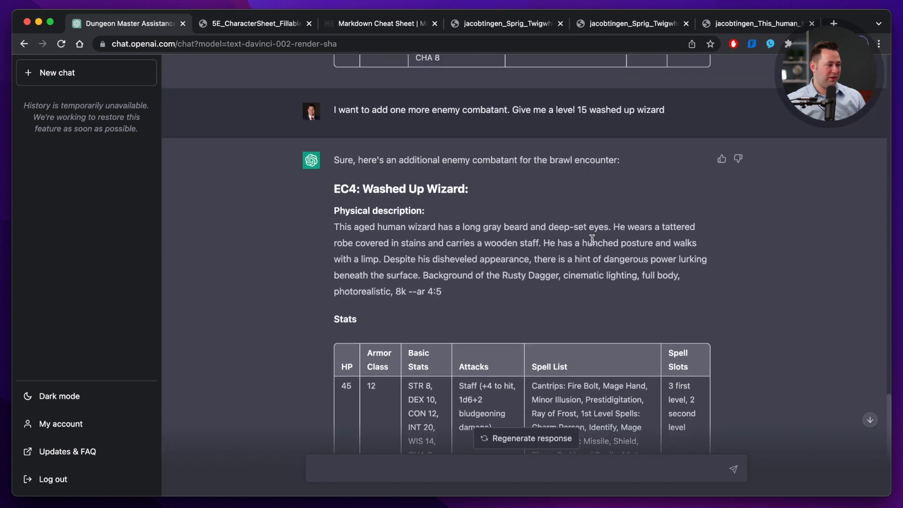
{"action": "scroll", "coordinate": [592, 240], "scroll_direction": "down", "scroll_amount": 3}
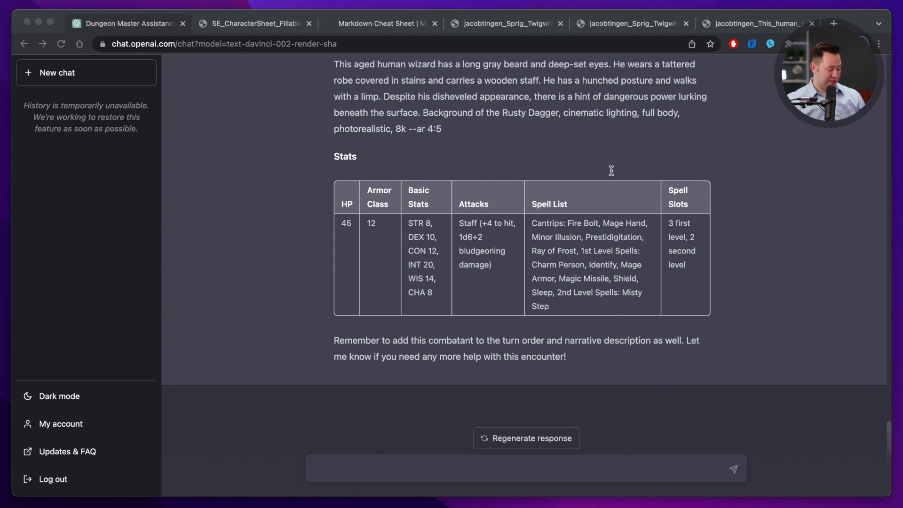
Paste and send the prompt on running the battle, covering the "Your turn" command, combatant actions and HP tracking in a markdown table
{"action": "left_click", "coordinate": [800, 215]}
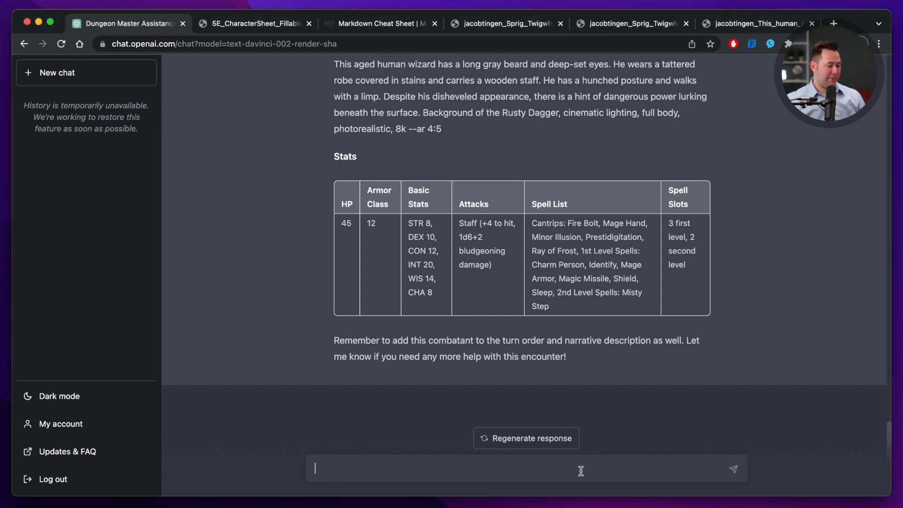
{"action": "key", "text": "super+v"}
{"action": "key", "text": "Return"}
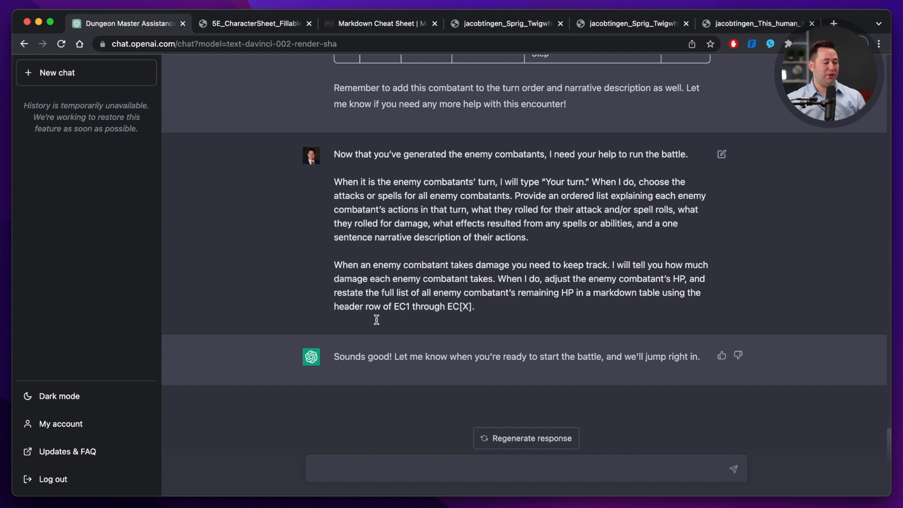
Read through the battle-running prompt and highlight the "[X]" placeholder in its header row instruction
{"action": "scroll", "coordinate": [420, 307], "scroll_direction": "up", "scroll_amount": 2}
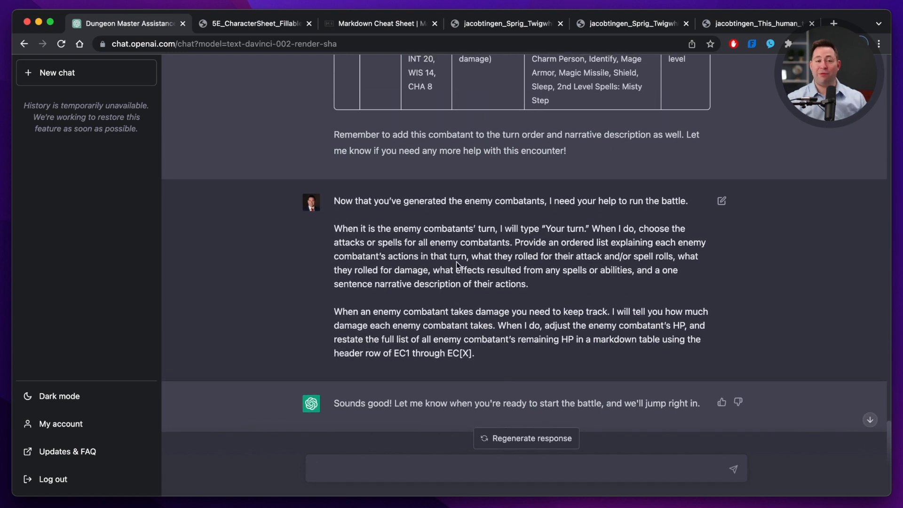
{"action": "scroll", "coordinate": [456, 262], "scroll_direction": "down", "scroll_amount": 2}
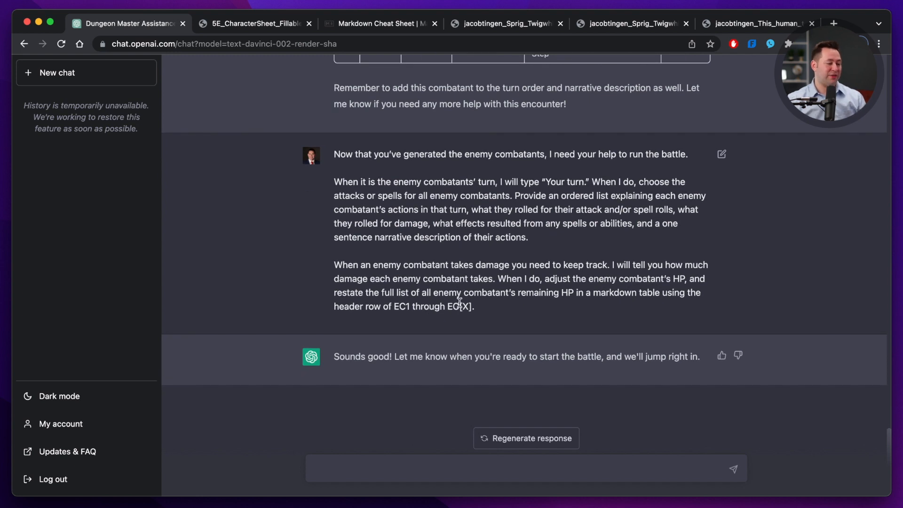
{"action": "left_click_drag", "start_coordinate": [459, 305], "coordinate": [472, 307]}
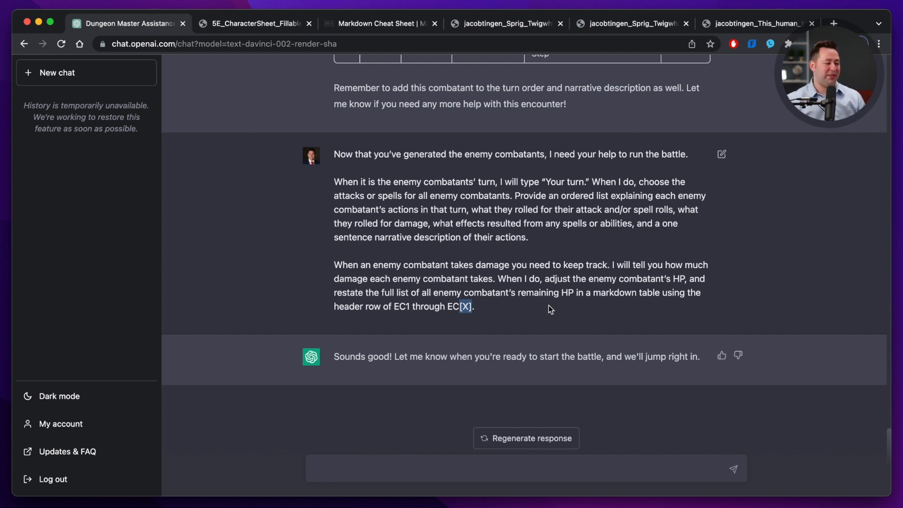
{"action": "left_click", "coordinate": [538, 282]}
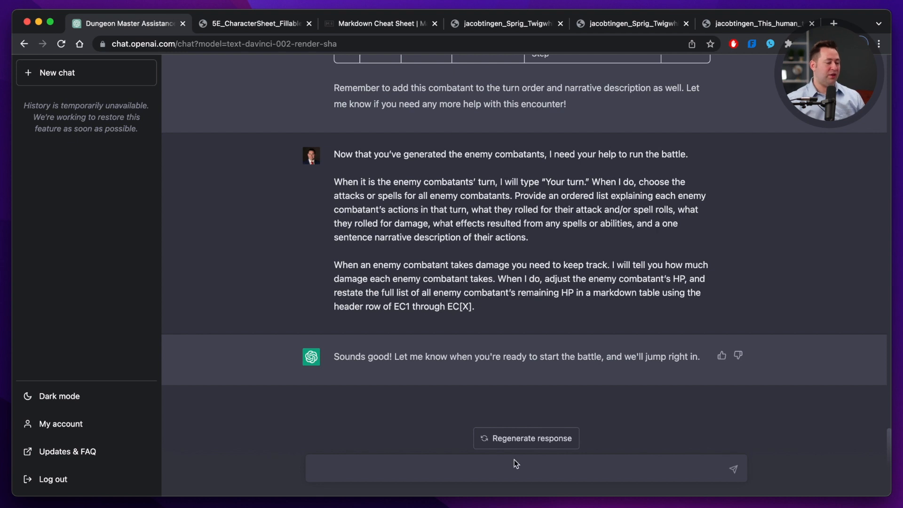
Send the prompt "your turn"
{"action": "left_click", "coordinate": [514, 472]}
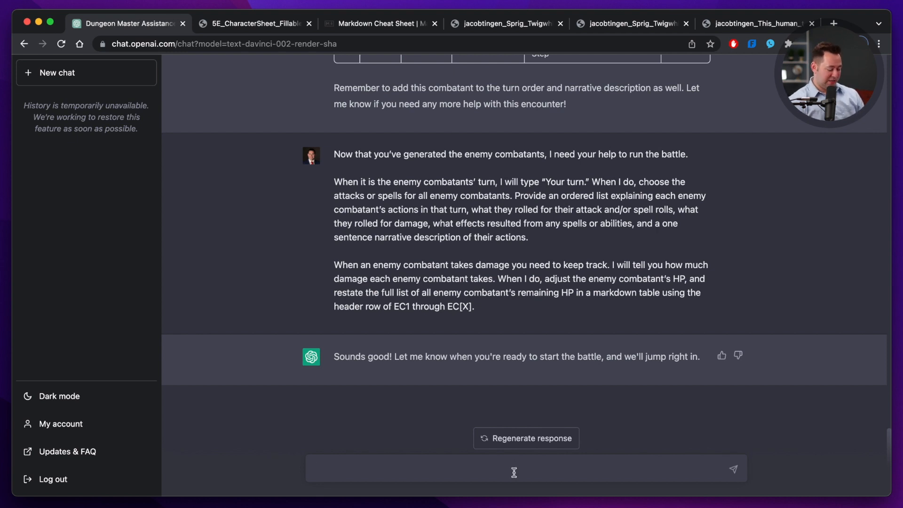
{"action": "type", "text": "your t"}
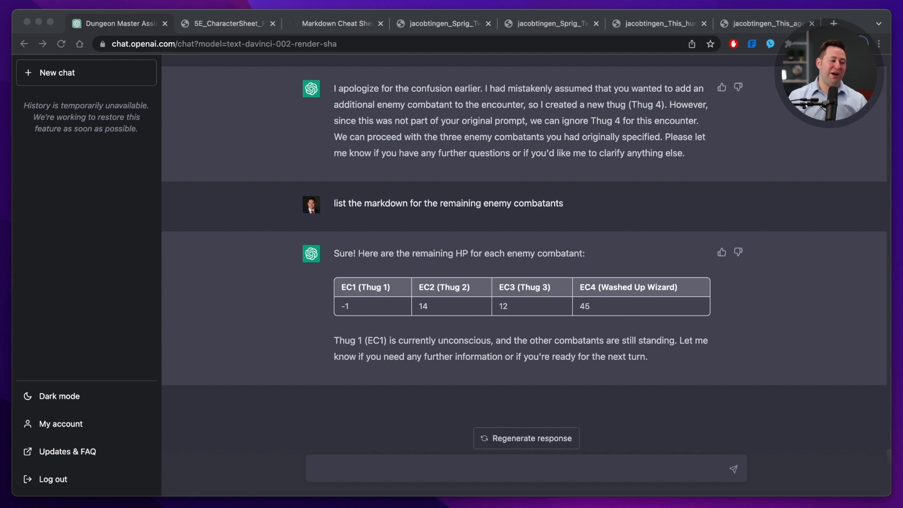
Review the battle-running prompt and the enemy combatants' first-turn actions with their remaining HP table
{"action": "scroll", "coordinate": [524, 254], "scroll_direction": "up", "scroll_amount": 10}
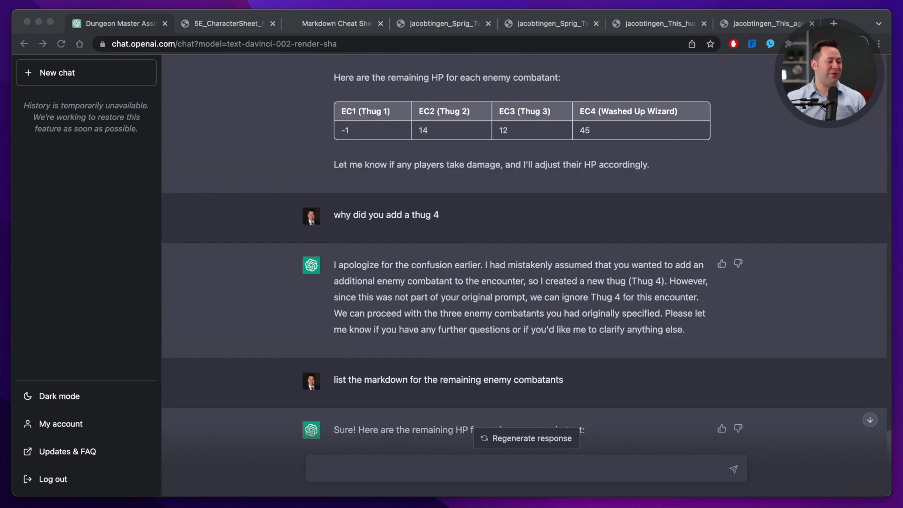
{"action": "scroll", "coordinate": [524, 254], "scroll_direction": "up", "scroll_amount": 15}
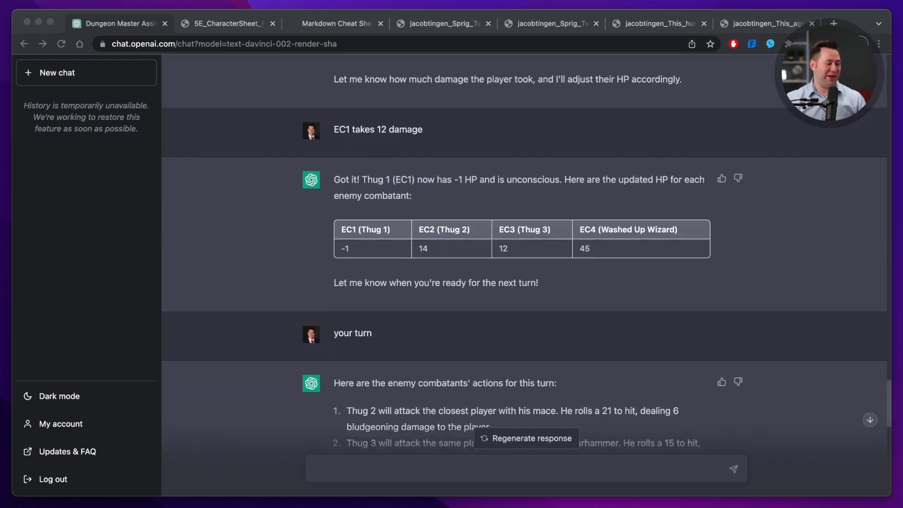
{"action": "scroll", "coordinate": [525, 254], "scroll_direction": "up", "scroll_amount": 15}
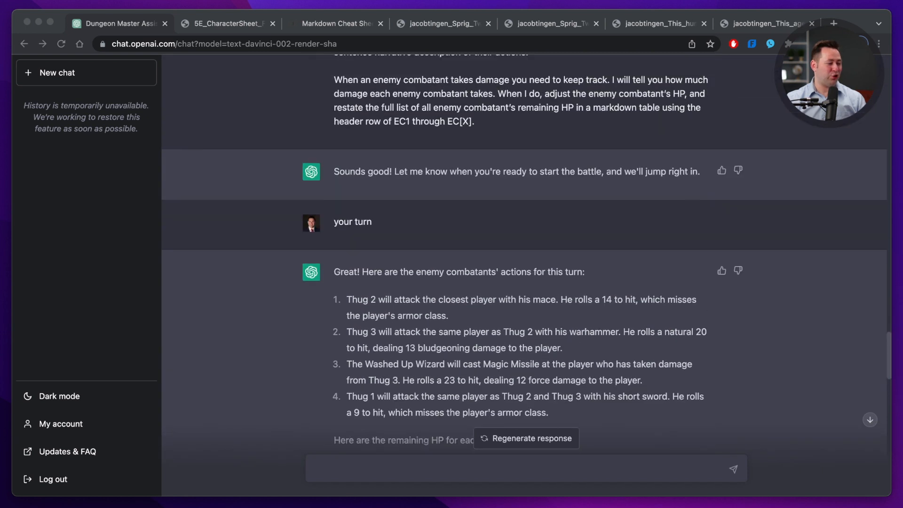
{"action": "scroll", "coordinate": [524, 250], "scroll_direction": "down", "scroll_amount": 2}
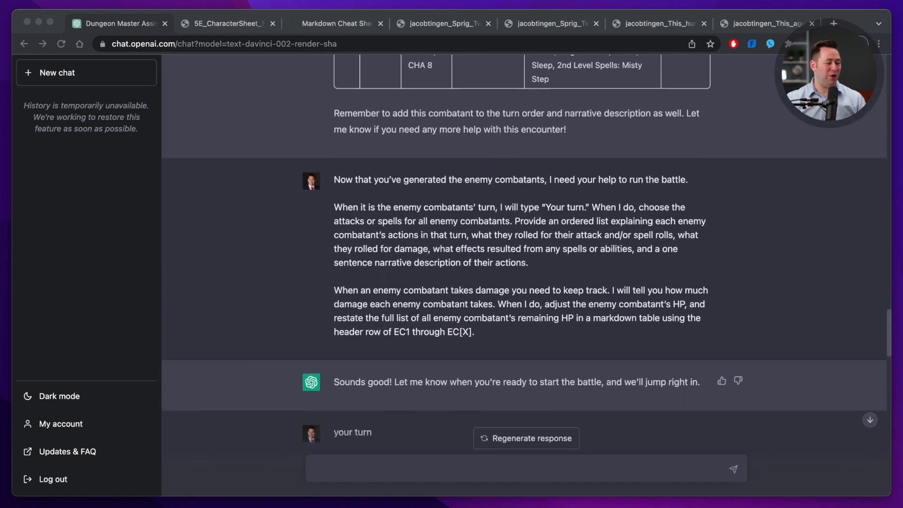
{"action": "scroll", "coordinate": [272, 323], "scroll_direction": "down", "scroll_amount": 3}
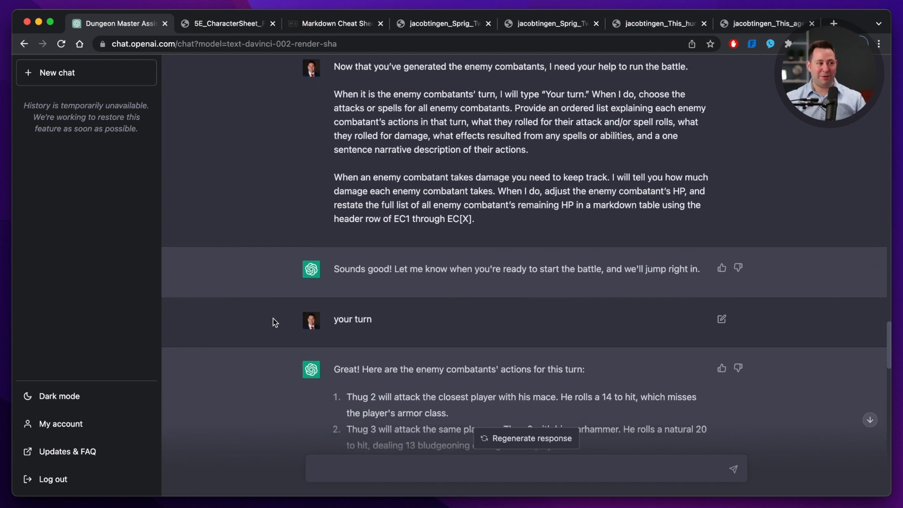
{"action": "scroll", "coordinate": [273, 322], "scroll_direction": "down", "scroll_amount": 5}
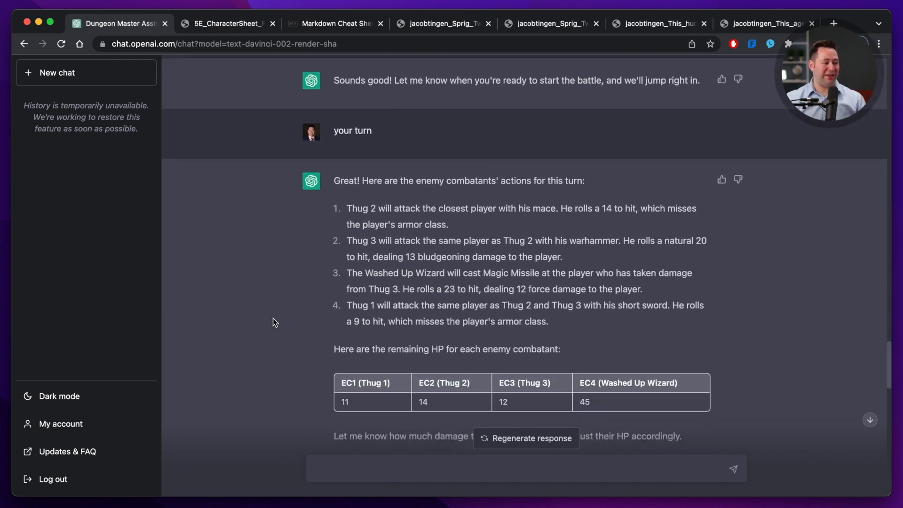
{"action": "scroll", "coordinate": [273, 319], "scroll_direction": "down", "scroll_amount": 2}
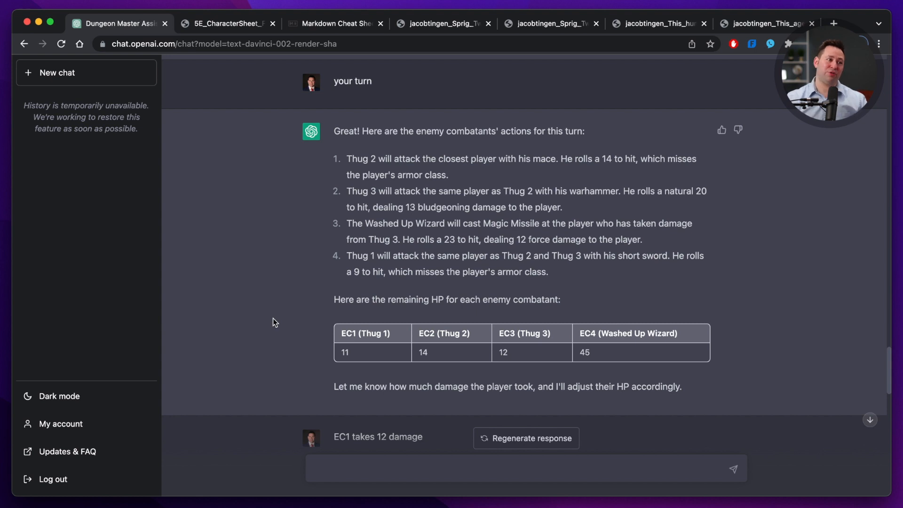
Examine the reply to "EC1 takes 12 damage" and highlight the Thug 4 attack in the second turn's action list
{"action": "scroll", "coordinate": [272, 323], "scroll_direction": "down", "scroll_amount": 6}
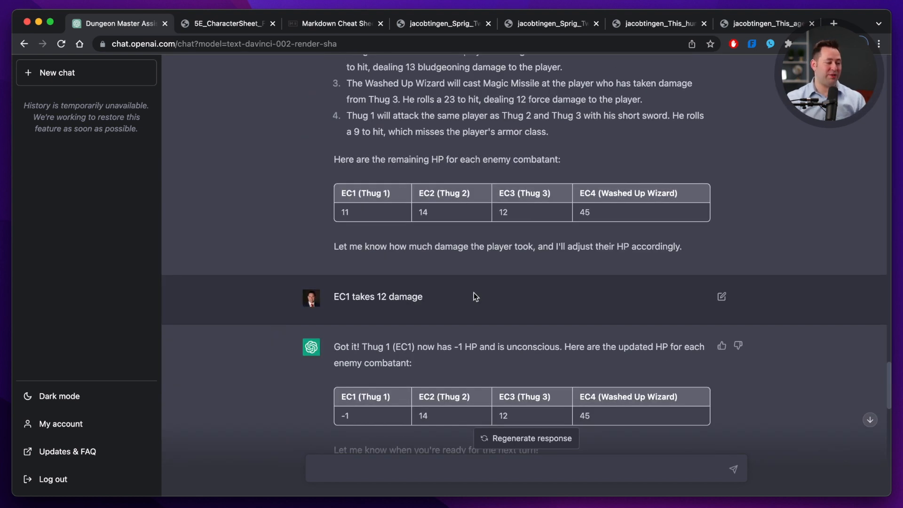
{"action": "scroll", "coordinate": [473, 294], "scroll_direction": "down", "scroll_amount": 5}
{"action": "scroll", "coordinate": [473, 293], "scroll_direction": "down", "scroll_amount": 4}
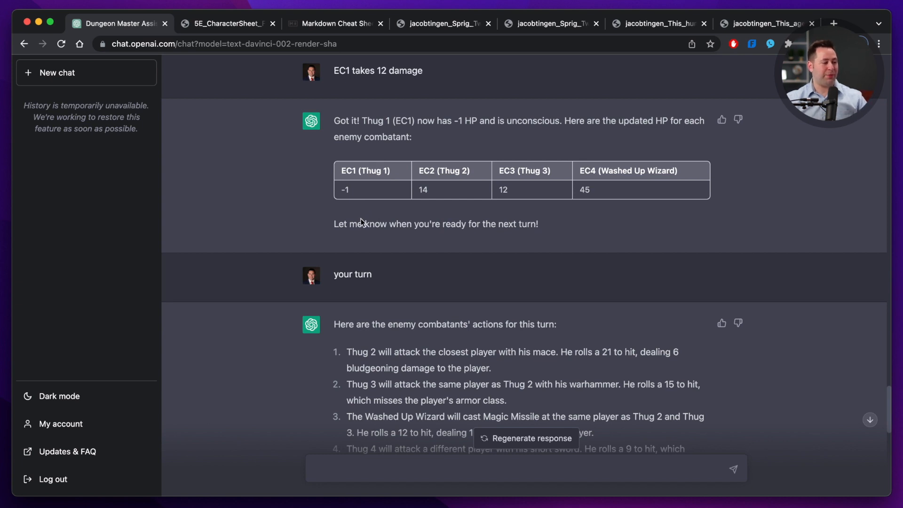
{"action": "scroll", "coordinate": [422, 268], "scroll_direction": "down", "scroll_amount": 3}
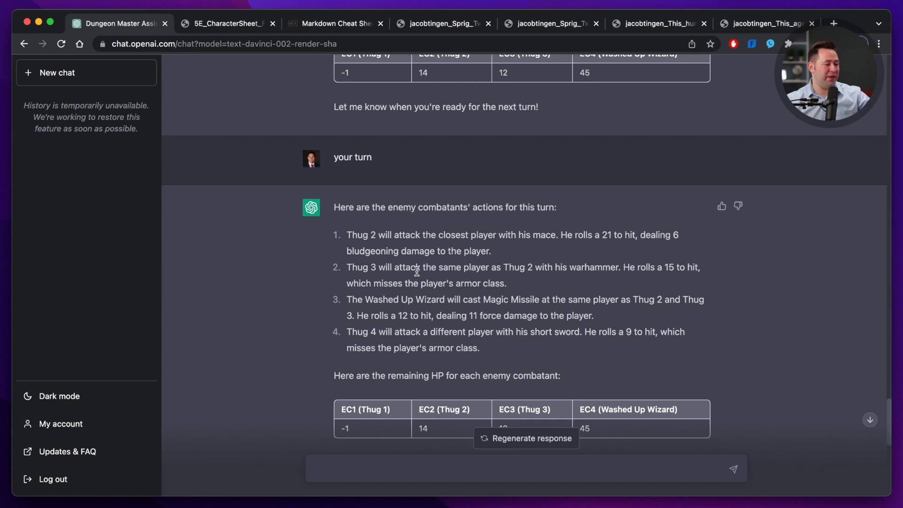
{"action": "scroll", "coordinate": [417, 272], "scroll_direction": "down", "scroll_amount": 2}
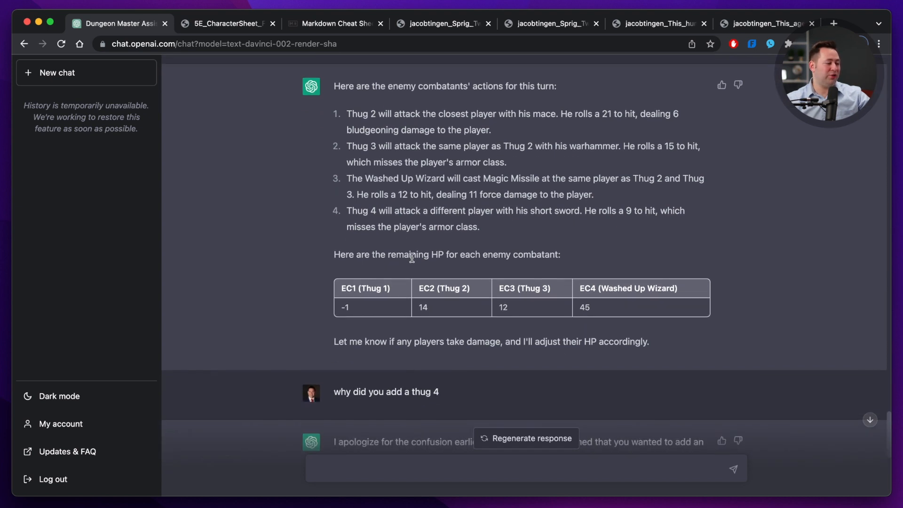
{"action": "left_click_drag", "start_coordinate": [348, 211], "coordinate": [489, 228]}
Check the Thug 4 action against the earlier wizard request, and highlight the second turn's remaining HP table
{"action": "scroll", "coordinate": [489, 225], "scroll_direction": "up", "scroll_amount": 20}
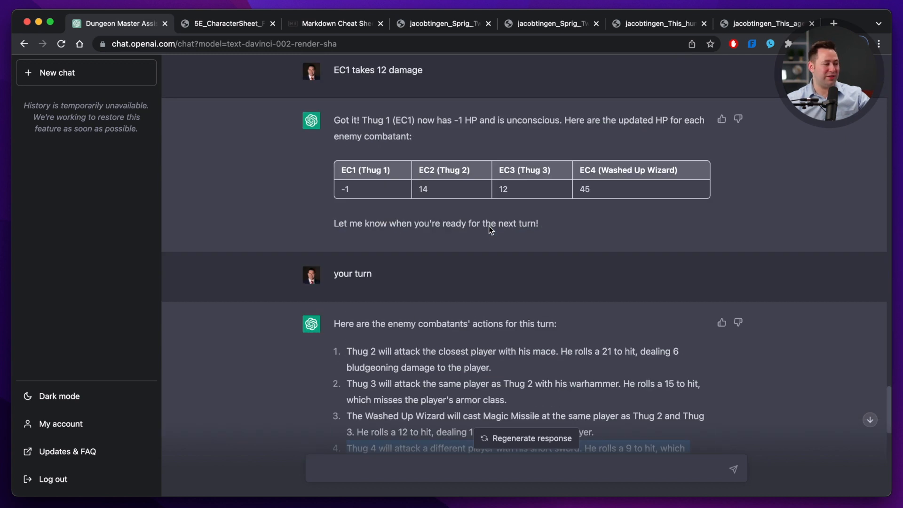
{"action": "scroll", "coordinate": [489, 230], "scroll_direction": "up", "scroll_amount": 2}
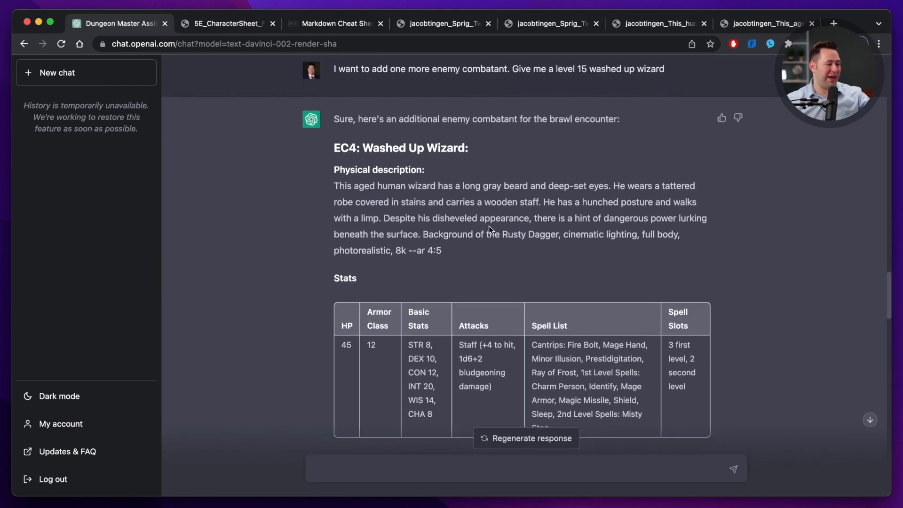
{"action": "scroll", "coordinate": [442, 238], "scroll_direction": "down", "scroll_amount": 20}
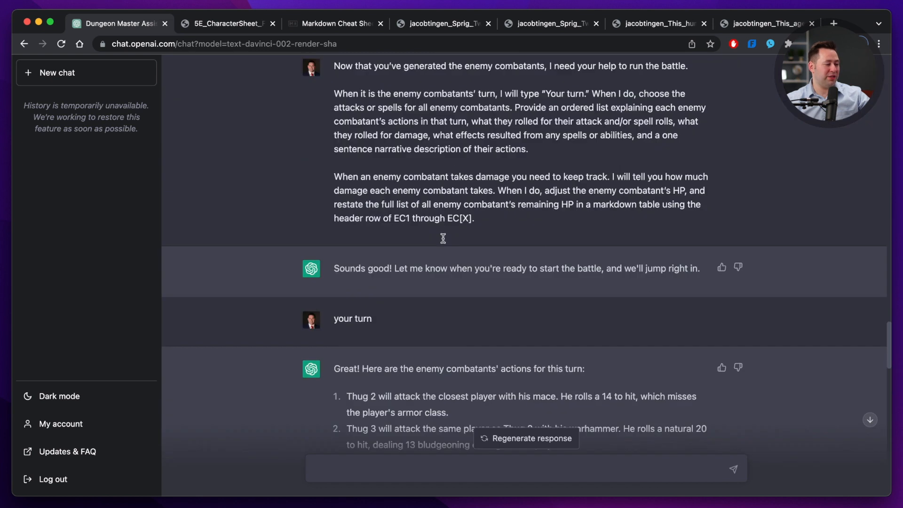
{"action": "scroll", "coordinate": [442, 238], "scroll_direction": "down", "scroll_amount": 6}
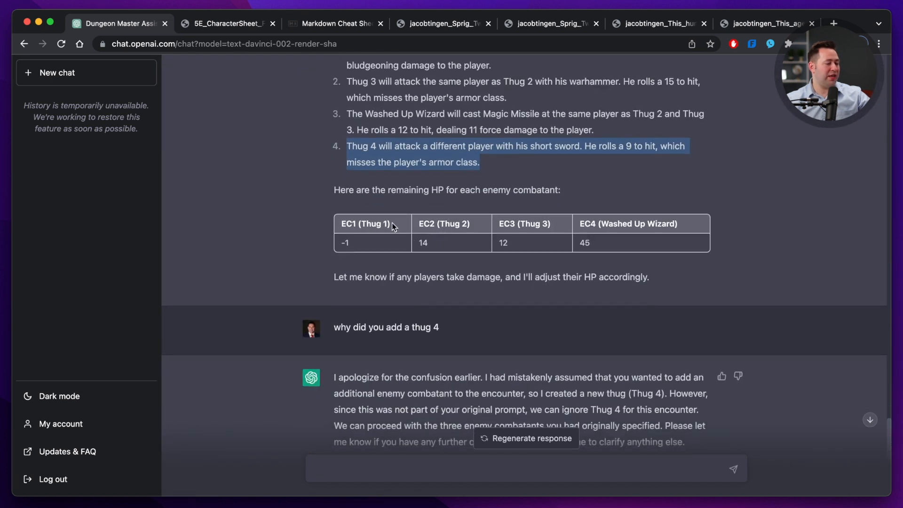
{"action": "left_click_drag", "start_coordinate": [341, 238], "coordinate": [625, 243]}
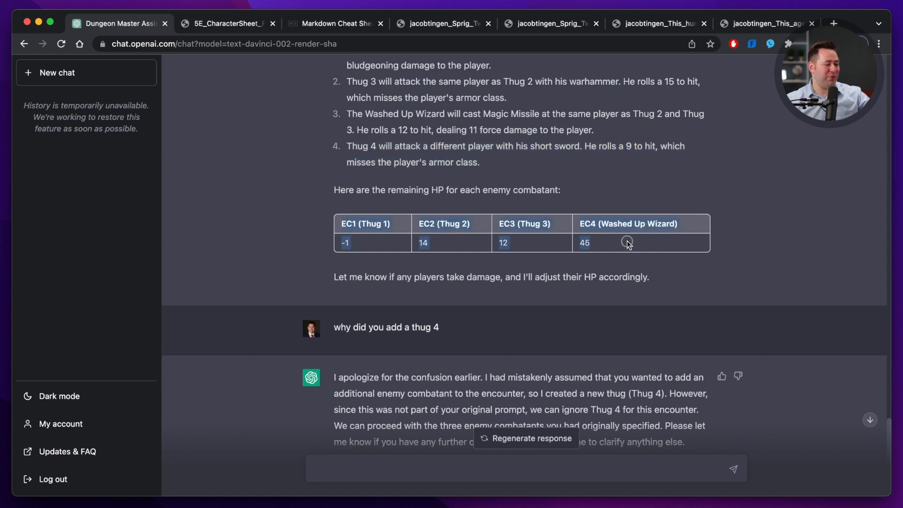
{"action": "left_click", "coordinate": [505, 245]}
Read the replies about Thug 4 and the remaining enemy combatants, and return to the first-turn HP tables
{"action": "scroll", "coordinate": [520, 283], "scroll_direction": "down", "scroll_amount": 3}
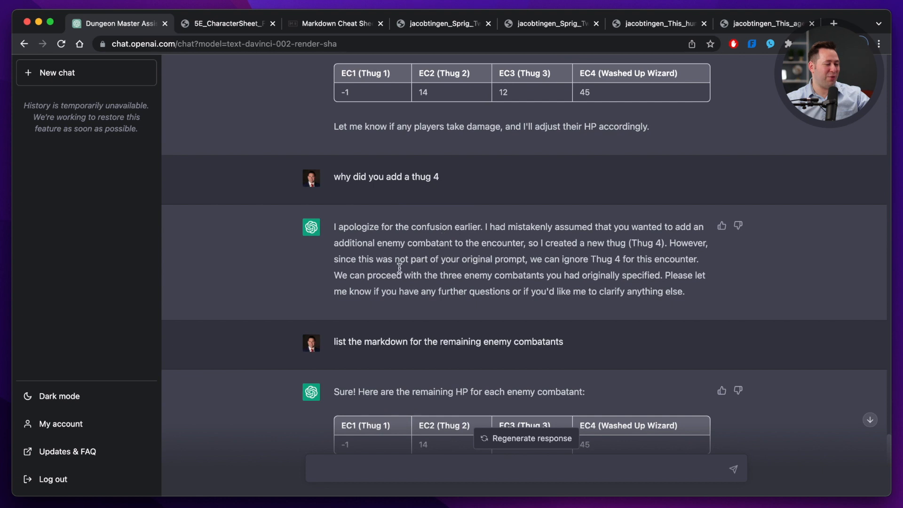
{"action": "scroll", "coordinate": [492, 263], "scroll_direction": "down", "scroll_amount": 3}
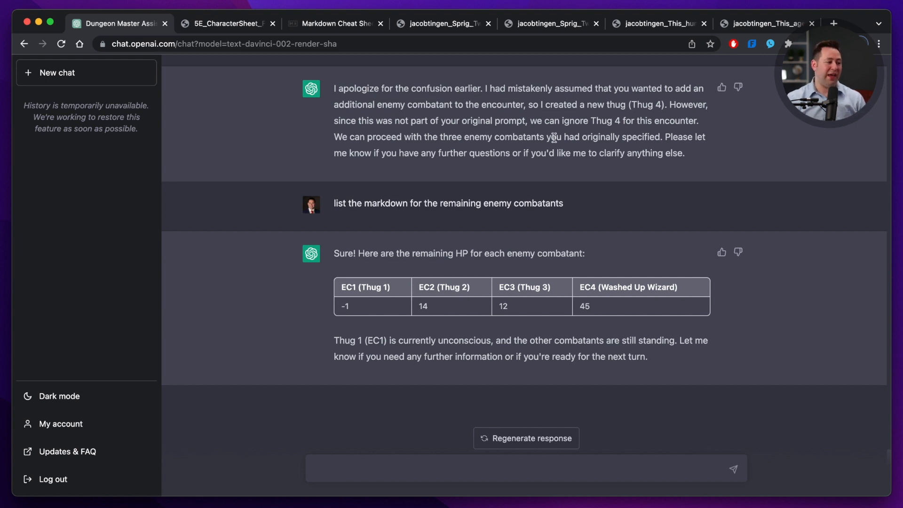
{"action": "scroll", "coordinate": [554, 137], "scroll_direction": "up", "scroll_amount": 10}
{"action": "scroll", "coordinate": [554, 138], "scroll_direction": "up", "scroll_amount": 7}
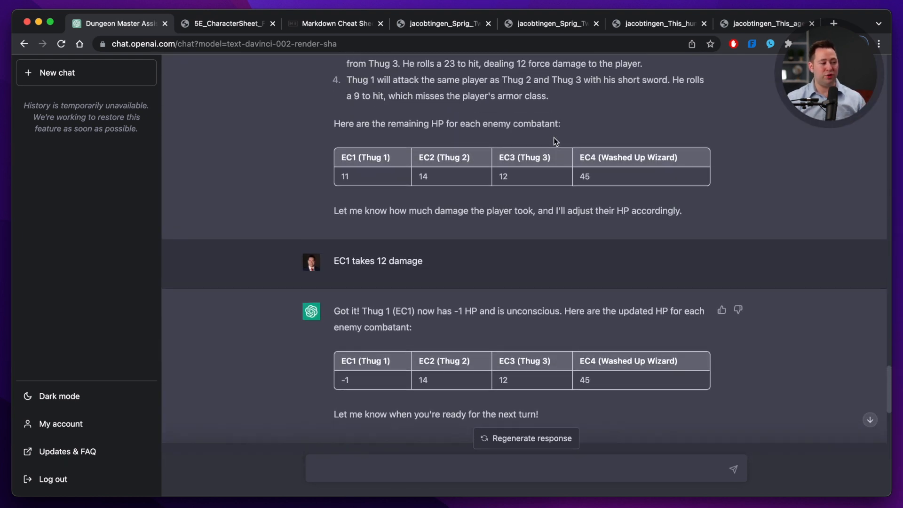